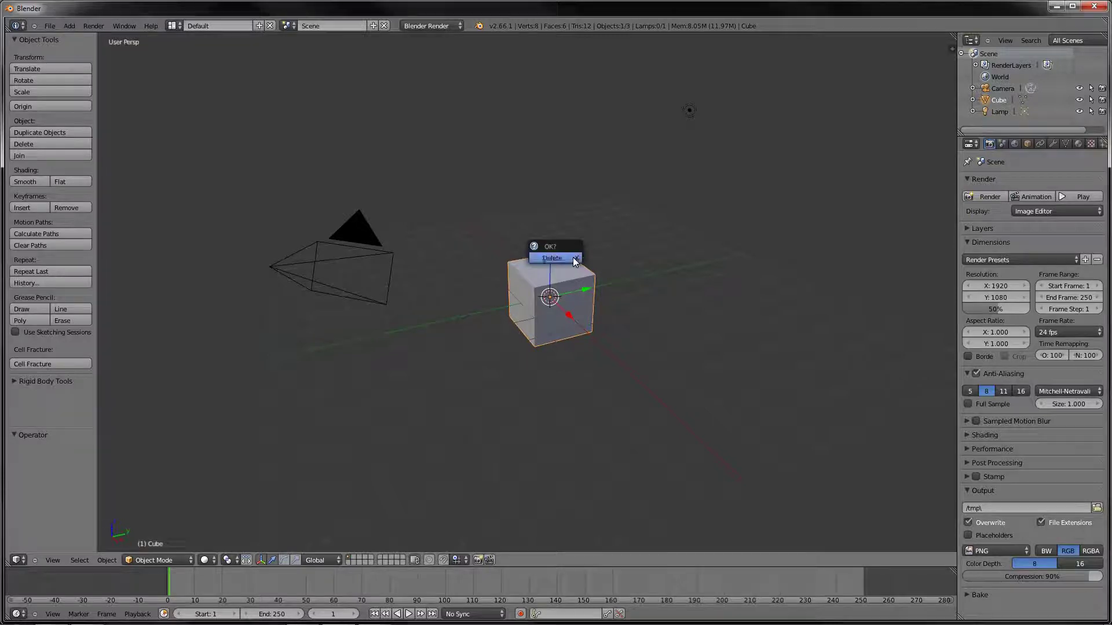
Delete the default cube and add a mesh plane in its place.
click(573, 260)
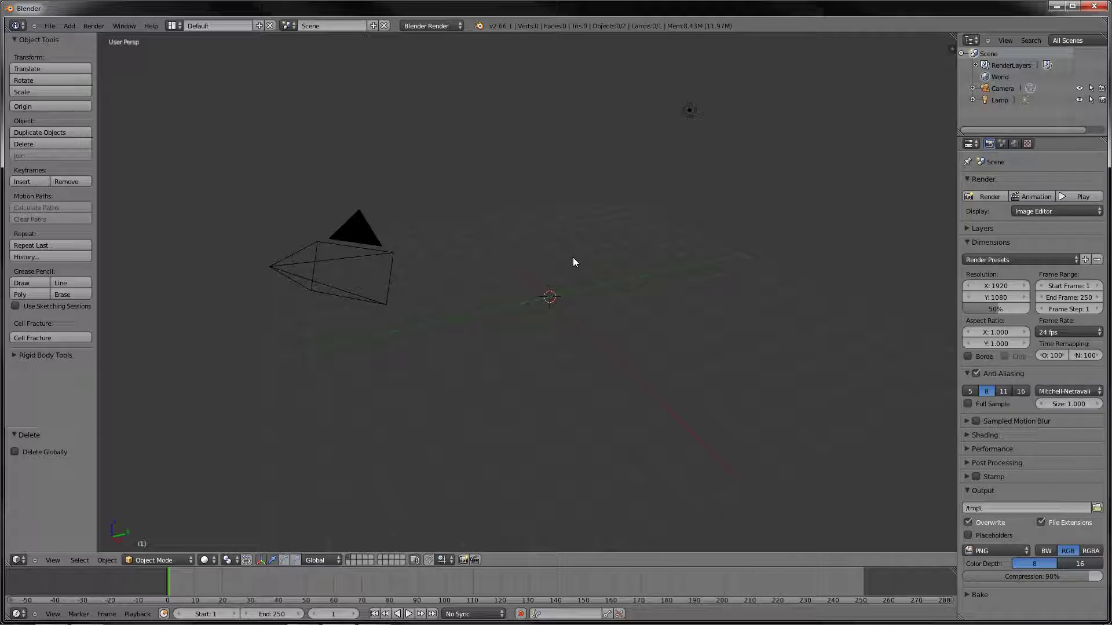
key(space)
key(Return)
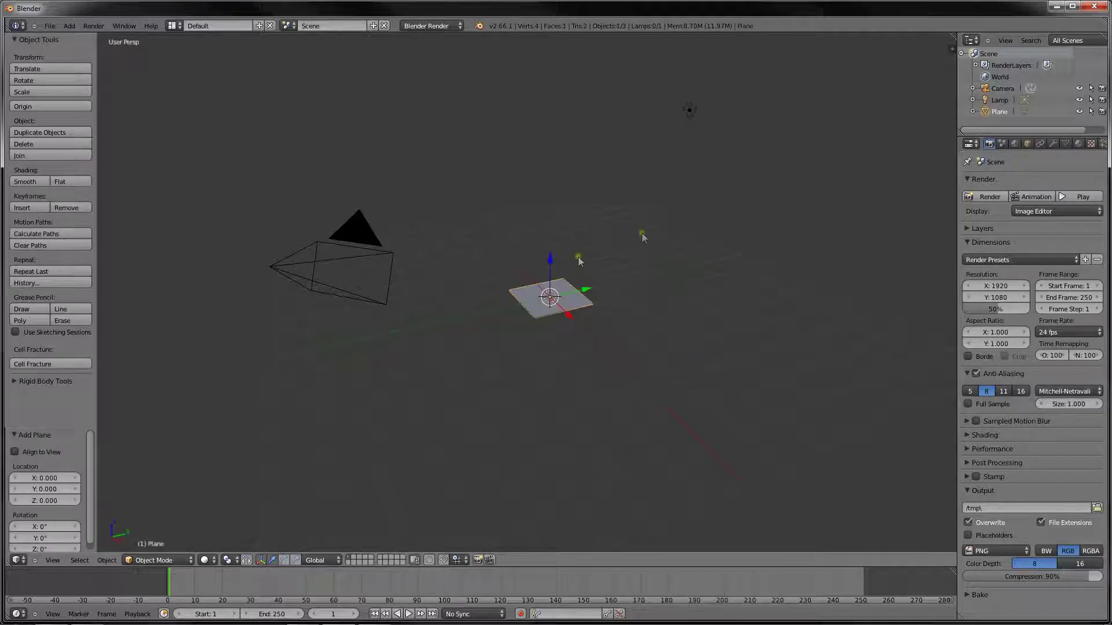
Rotate the plane 90 degrees about the Y axis so that it stands upright.
scroll(550, 296, up, 4)
middle_drag(574, 272, 552, 307)
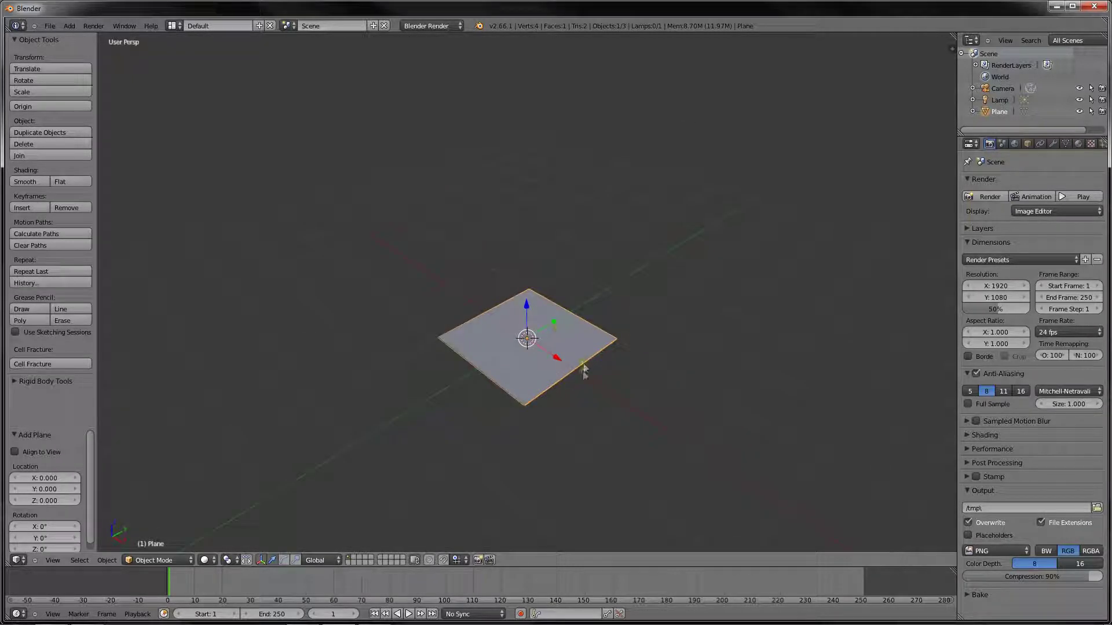
key(r)
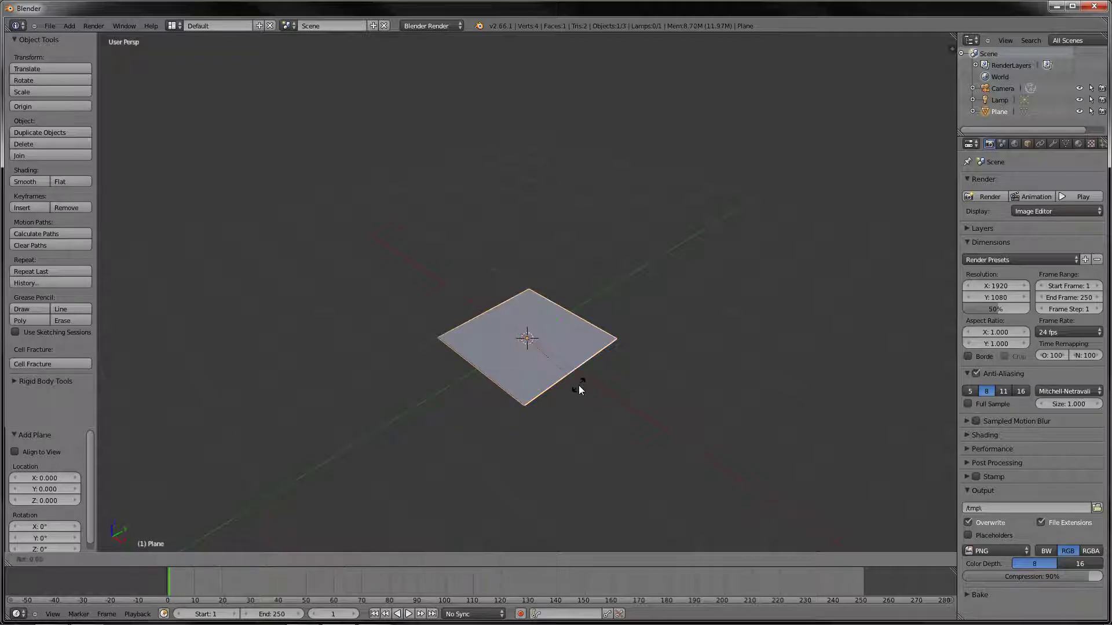
text(y)
text(90)
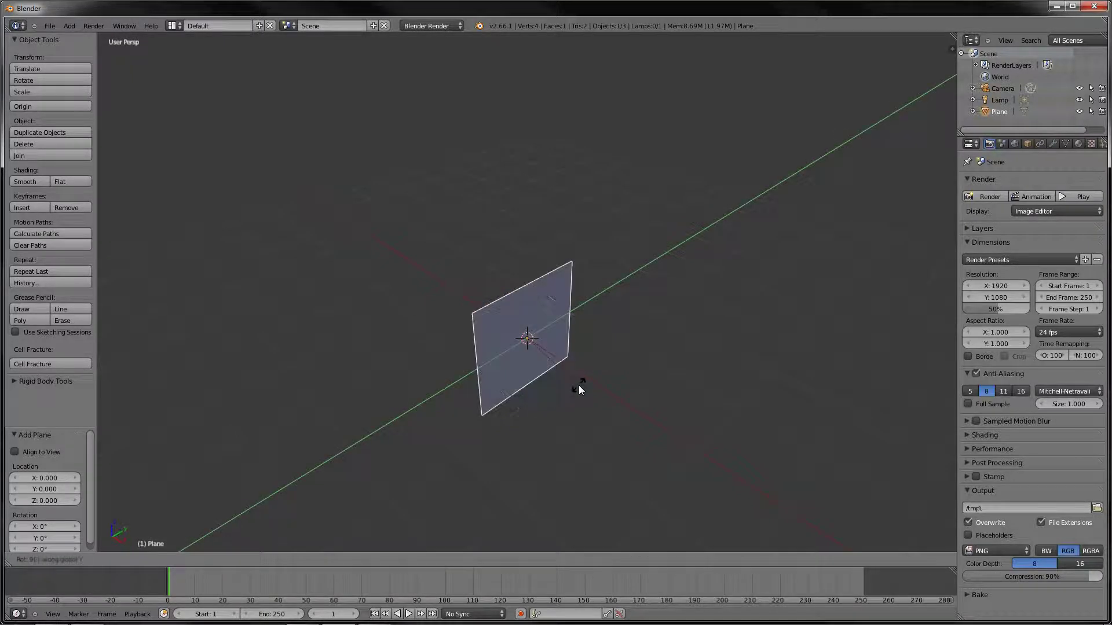
key(Return)
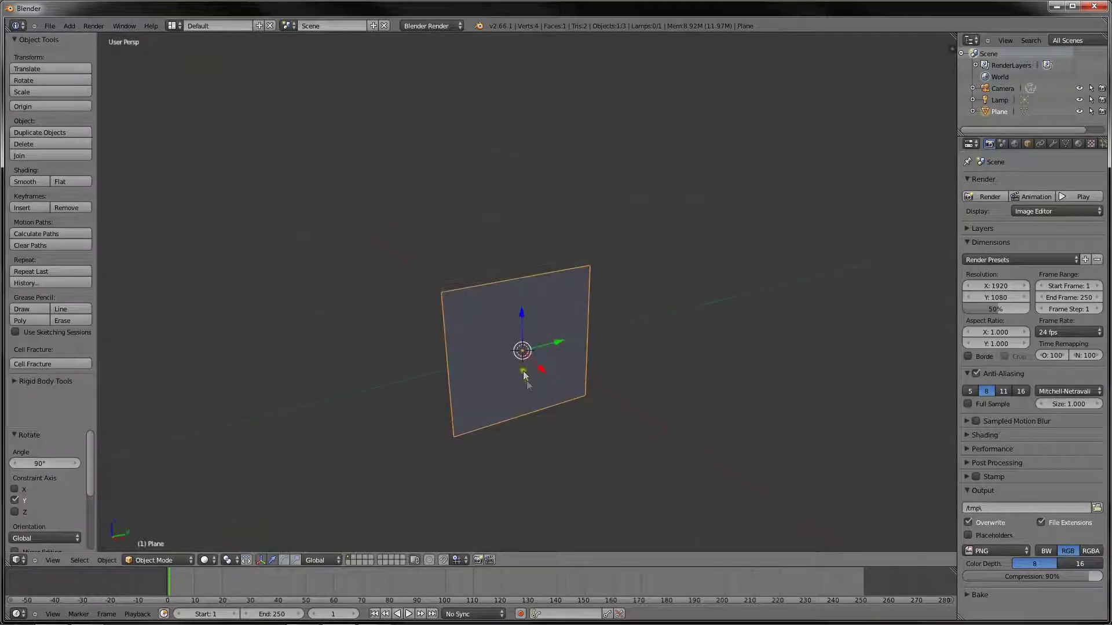
Clear the plane's rotation and rotate it again by 90 degrees about the global Y axis.
middle_drag(523, 370, 583, 320)
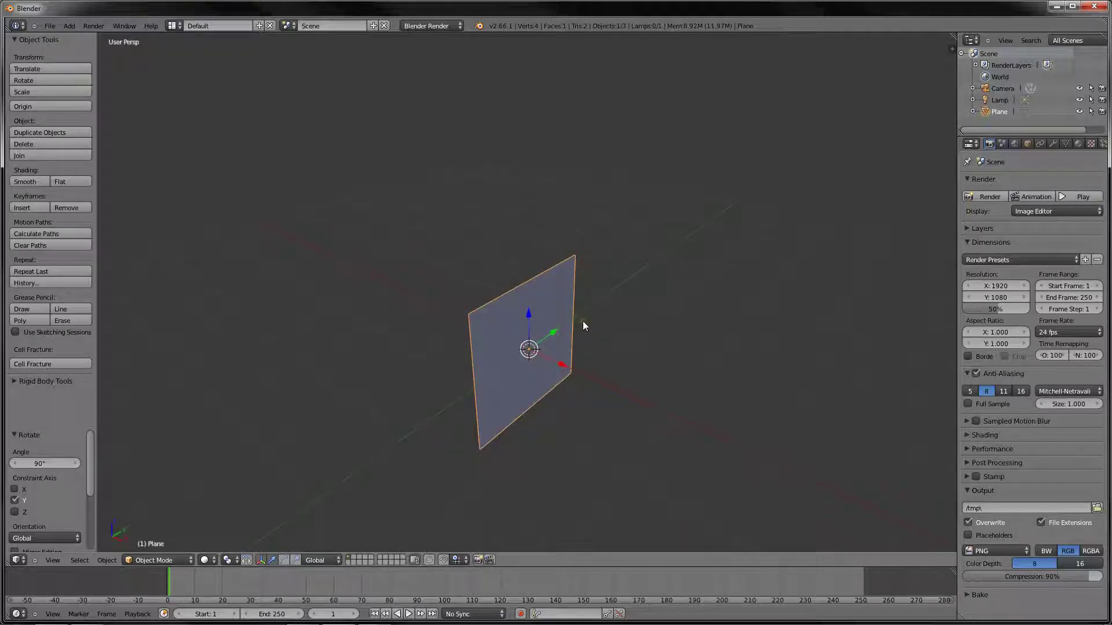
key(alt+r)
key(r)
key(y)
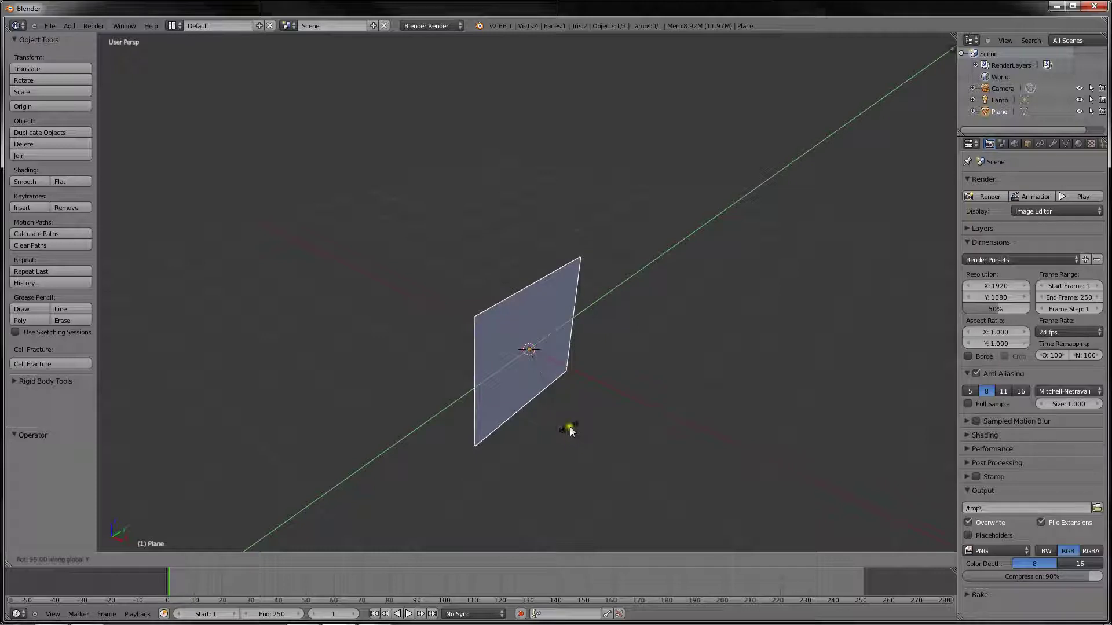
text(90)
key(Return)
middle_drag(565, 406, 714, 325)
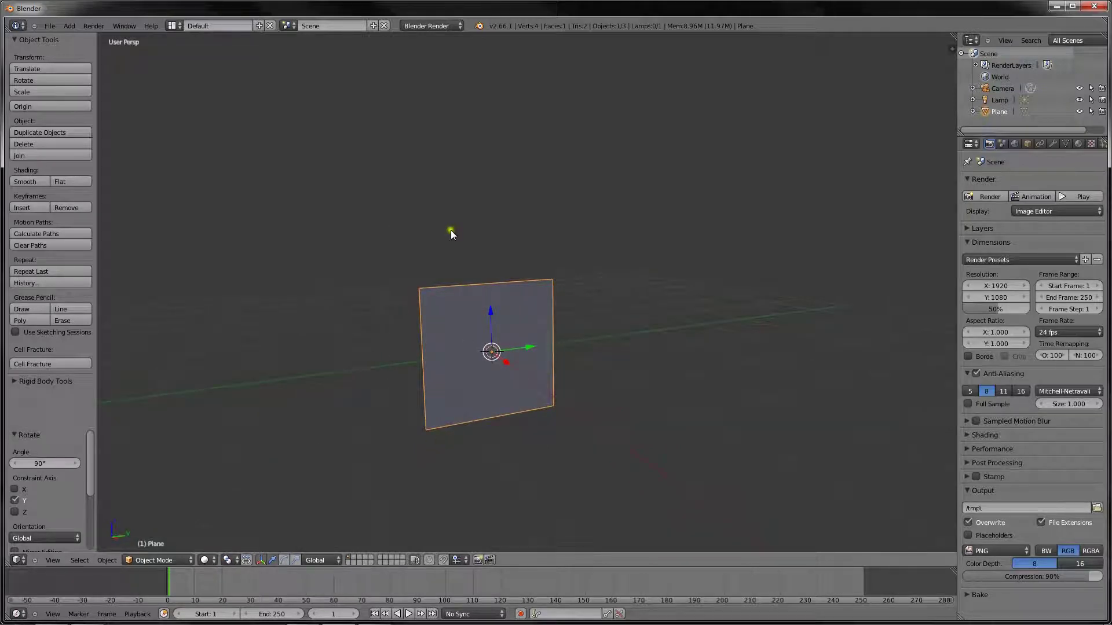
middle_drag(390, 314, 494, 349)
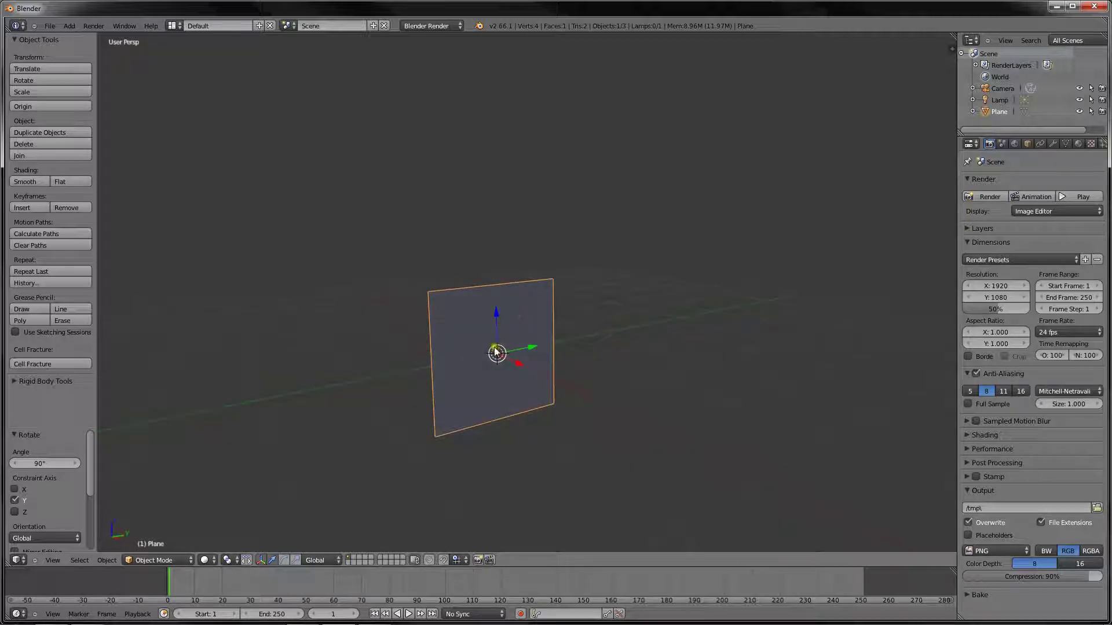
shift+middle_drag(517, 308, 519, 283)
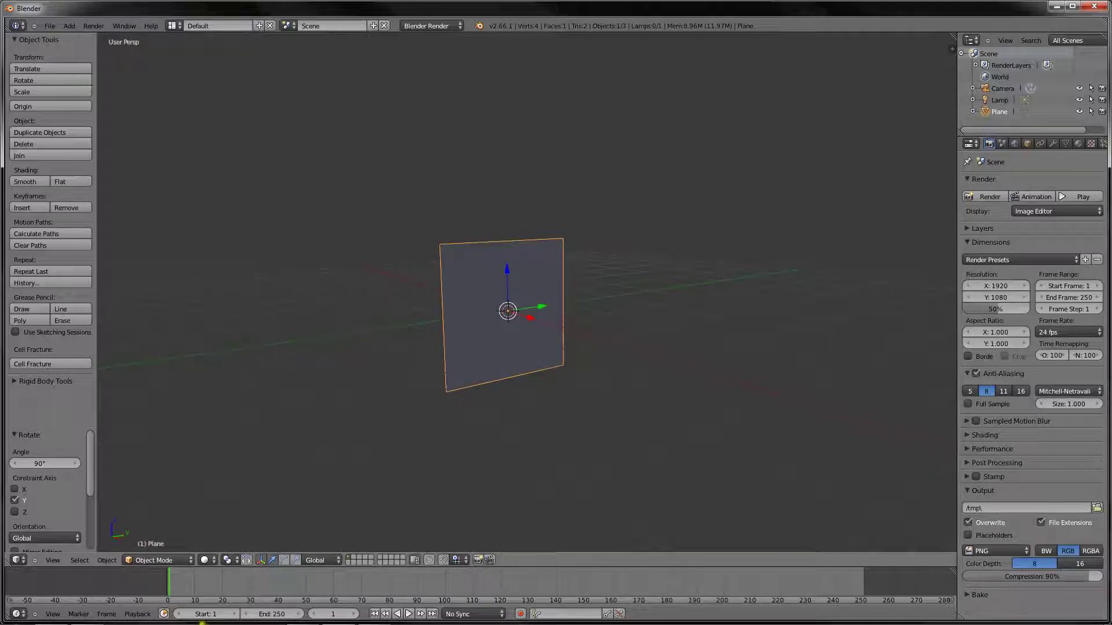
Switch to the Chrome browser and search Google Images for "Minecraft Redstone Dust".
click(51, 614)
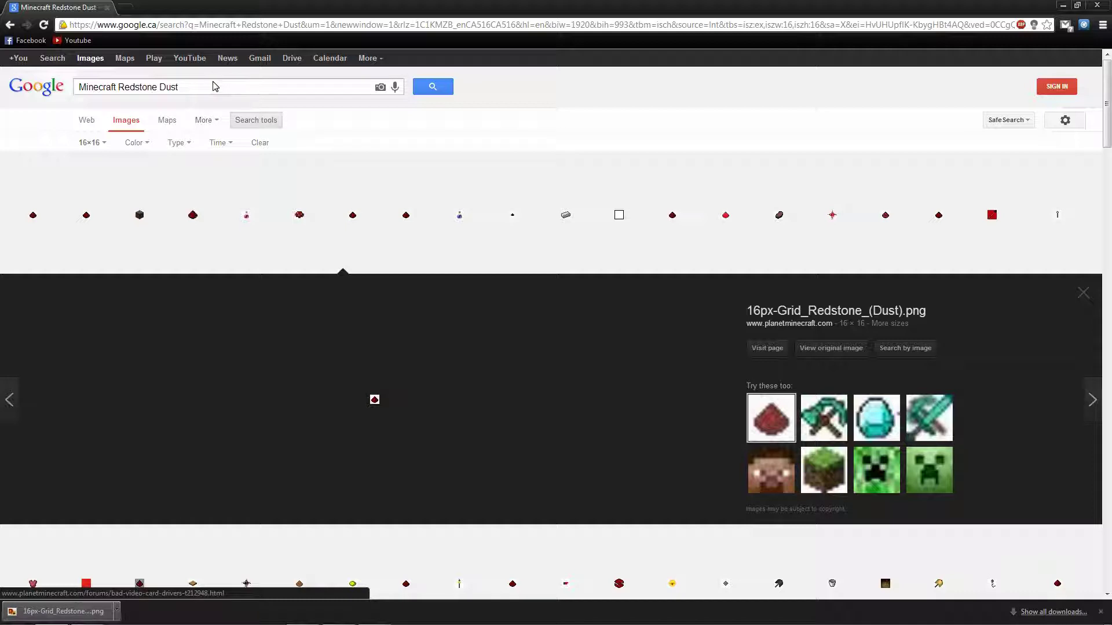
click(212, 86)
key(Return)
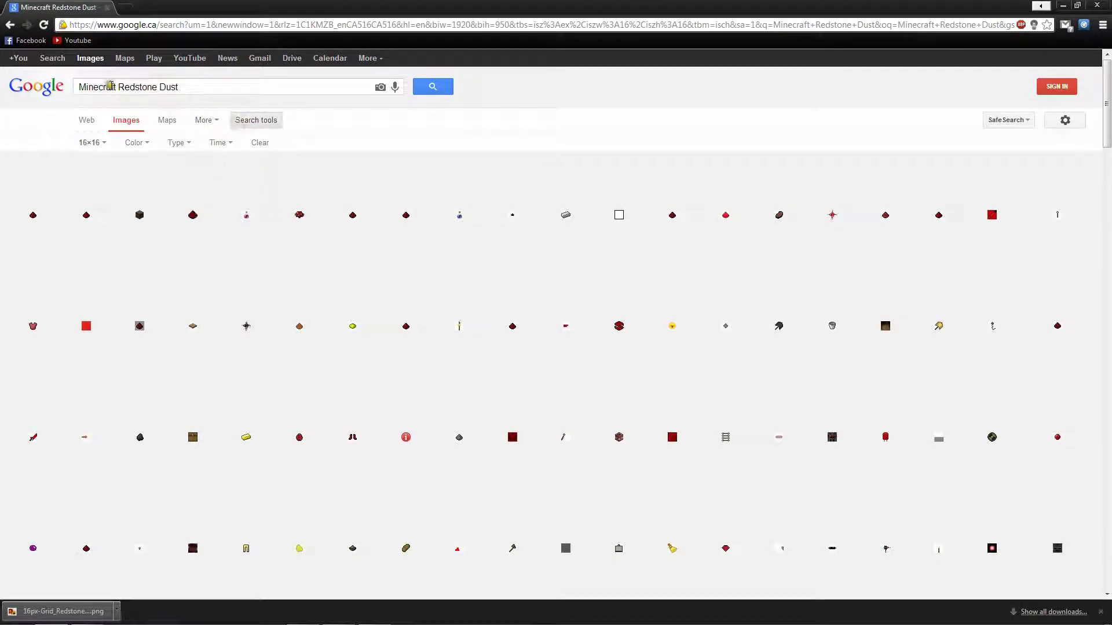
Filter the image results to an exact size of 16 × 16 px.
click(262, 121)
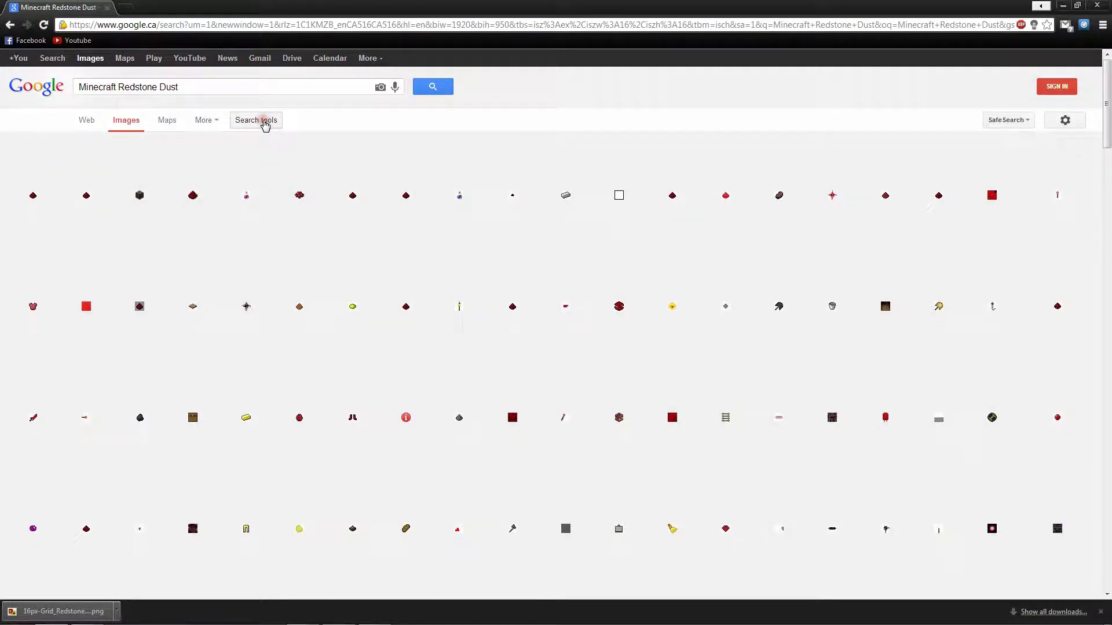
click(263, 122)
click(107, 143)
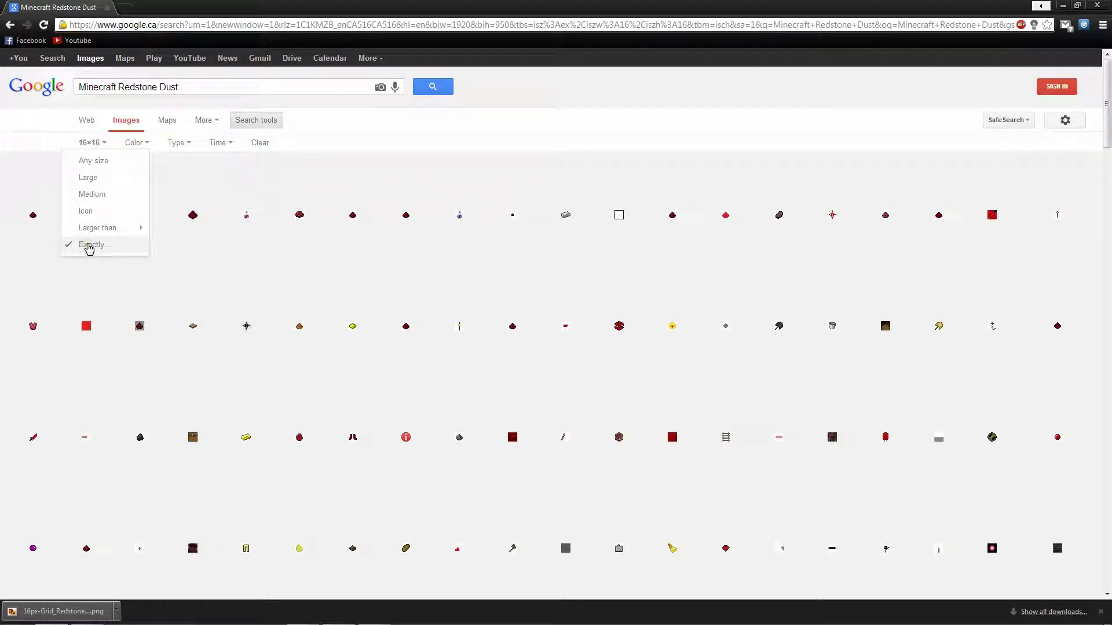
click(89, 248)
click(555, 301)
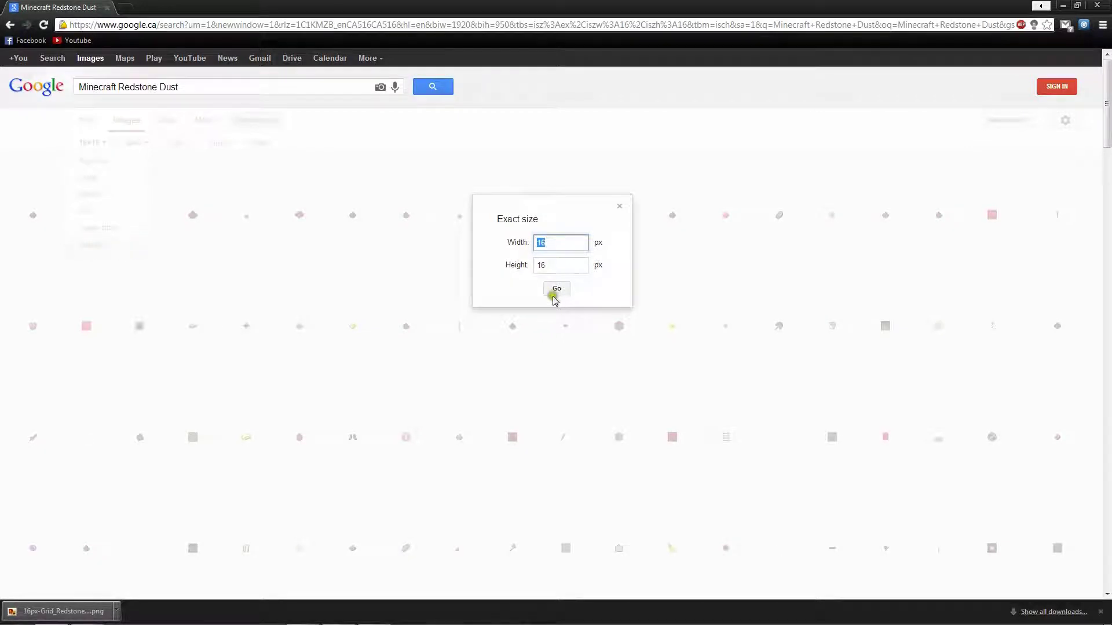
click(556, 291)
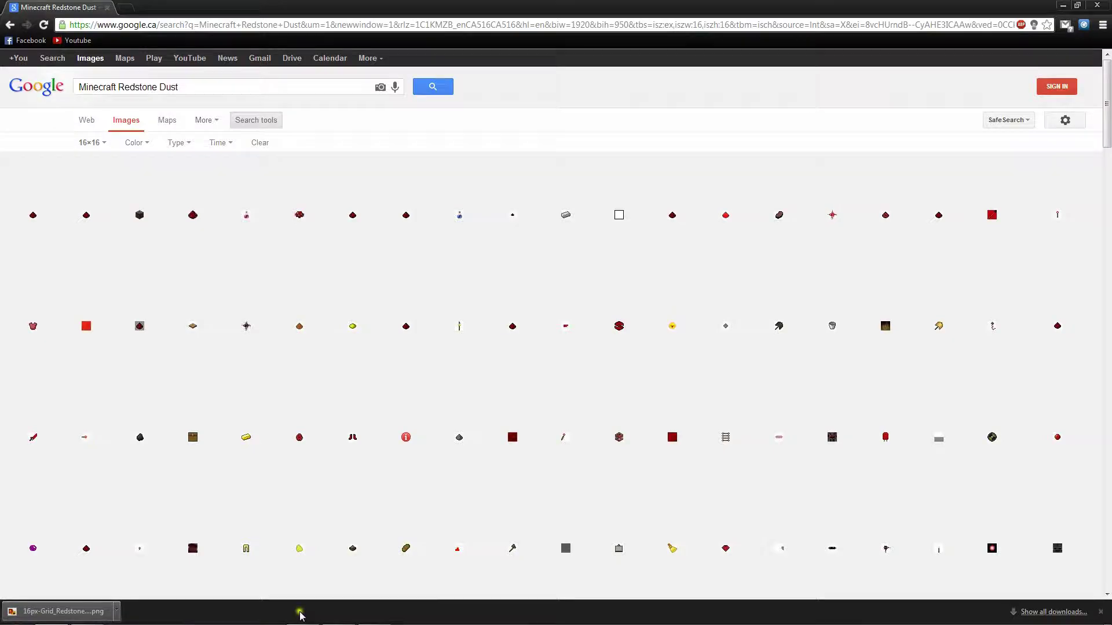
Switch back to Blender, split the 3D view vertically and turn the new narrow area into a UV/Image Editor.
click(336, 613)
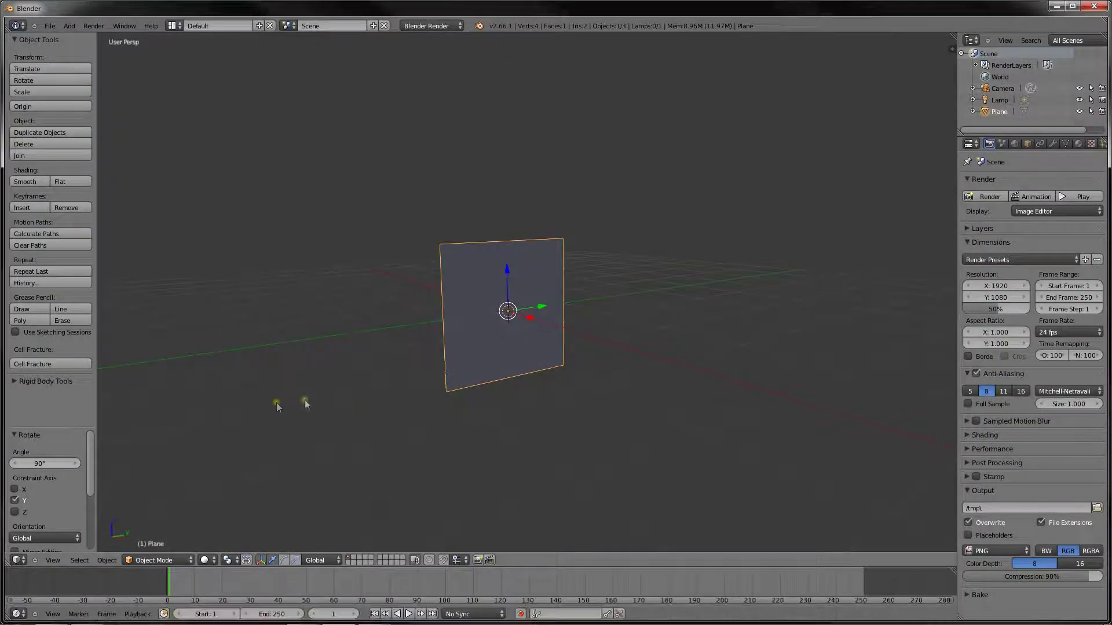
drag(11, 567, 319, 515)
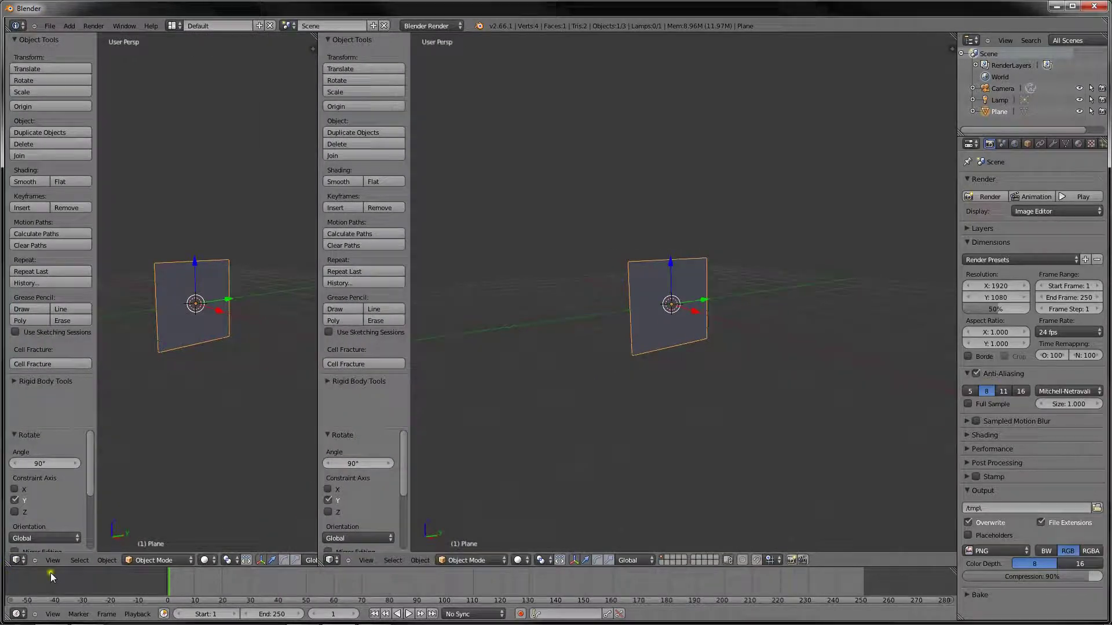
click(18, 560)
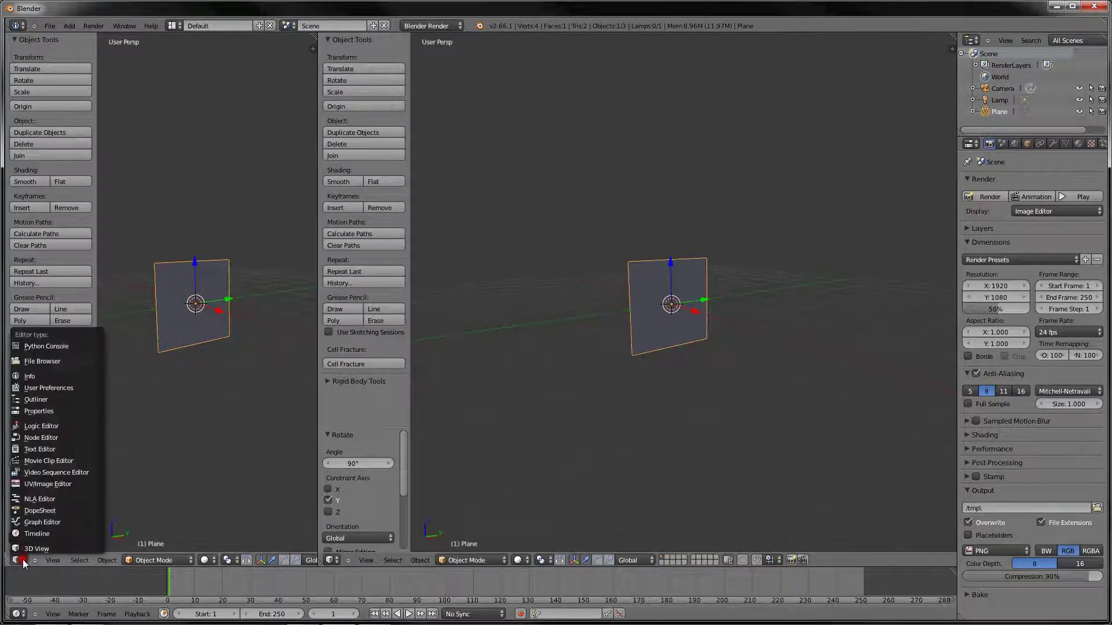
click(41, 484)
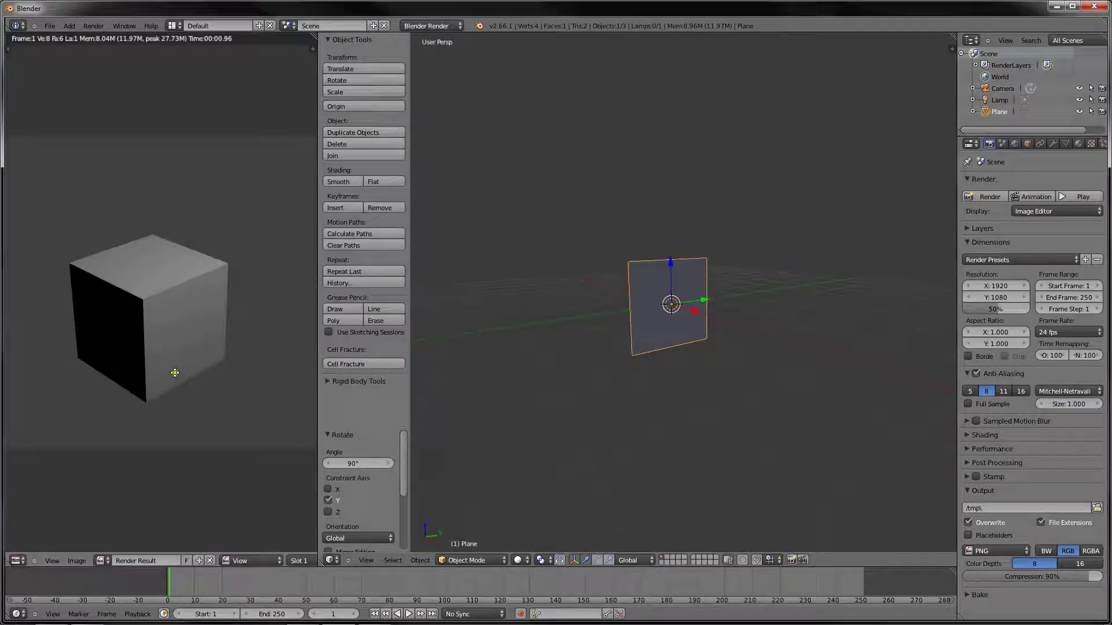
Open the image 16px-Grid_Redstone_(Dust).png from the Desktop in the UV/Image Editor.
scroll(174, 383, down, 4)
middle_drag(168, 298, 173, 340)
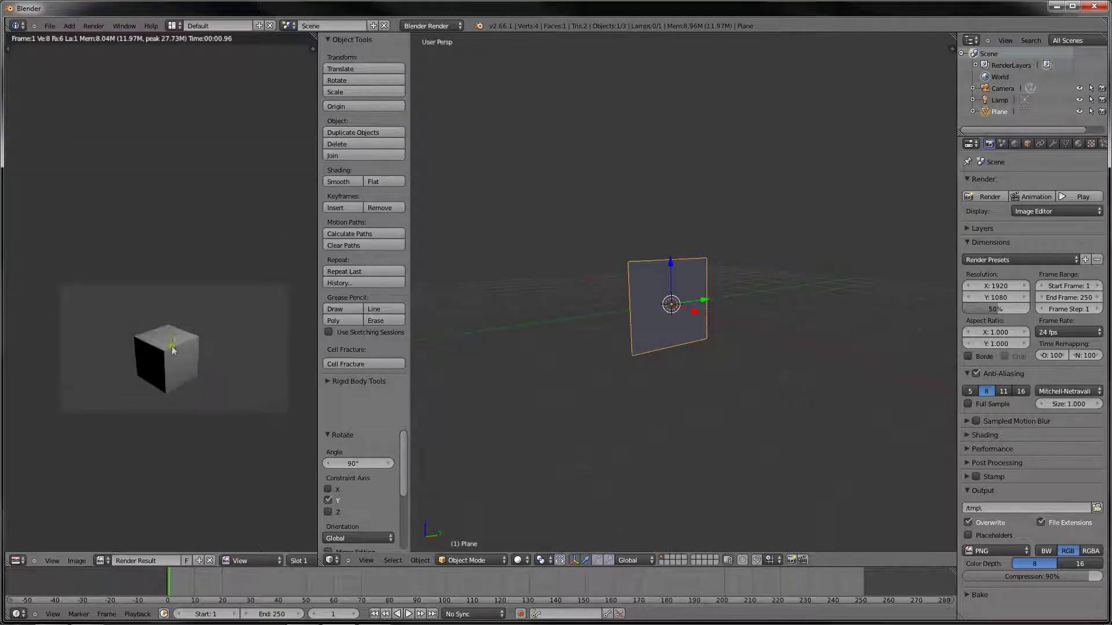
click(74, 560)
click(89, 540)
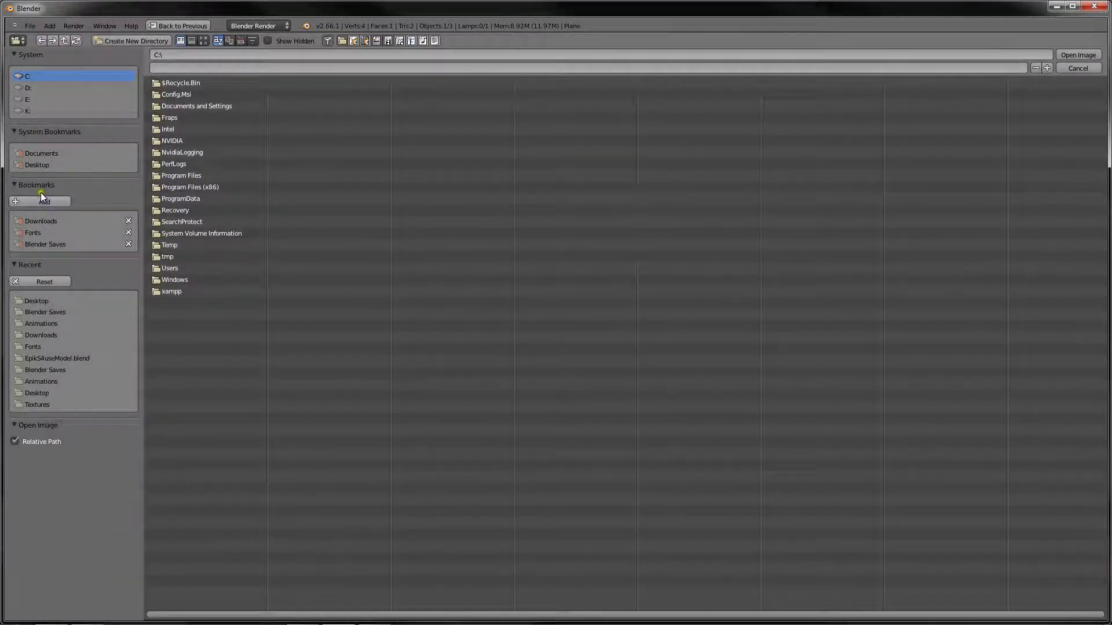
click(40, 166)
click(169, 140)
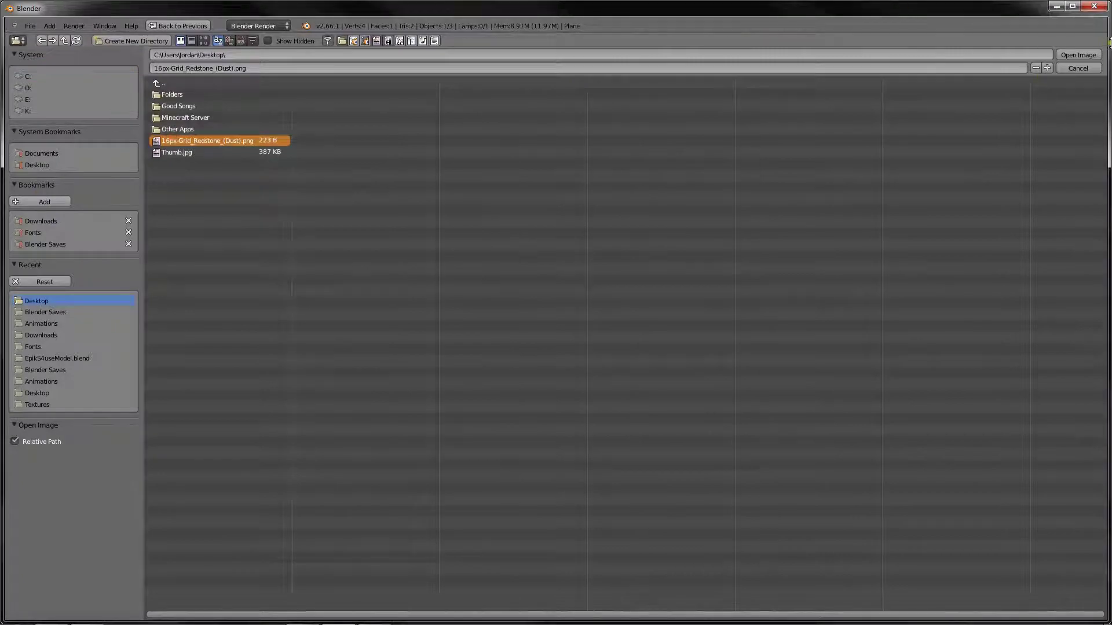
click(1078, 54)
scroll(207, 356, up, 3)
middle_drag(206, 357, 167, 339)
scroll(162, 357, up, 3)
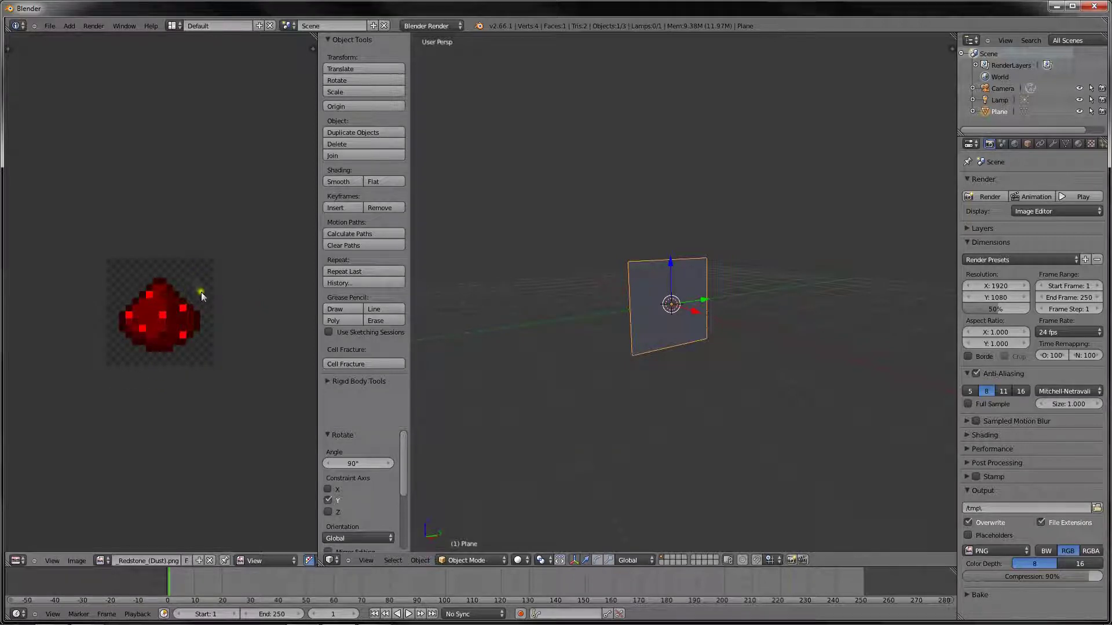
scroll(174, 283, up, 1)
middle_drag(174, 283, 221, 301)
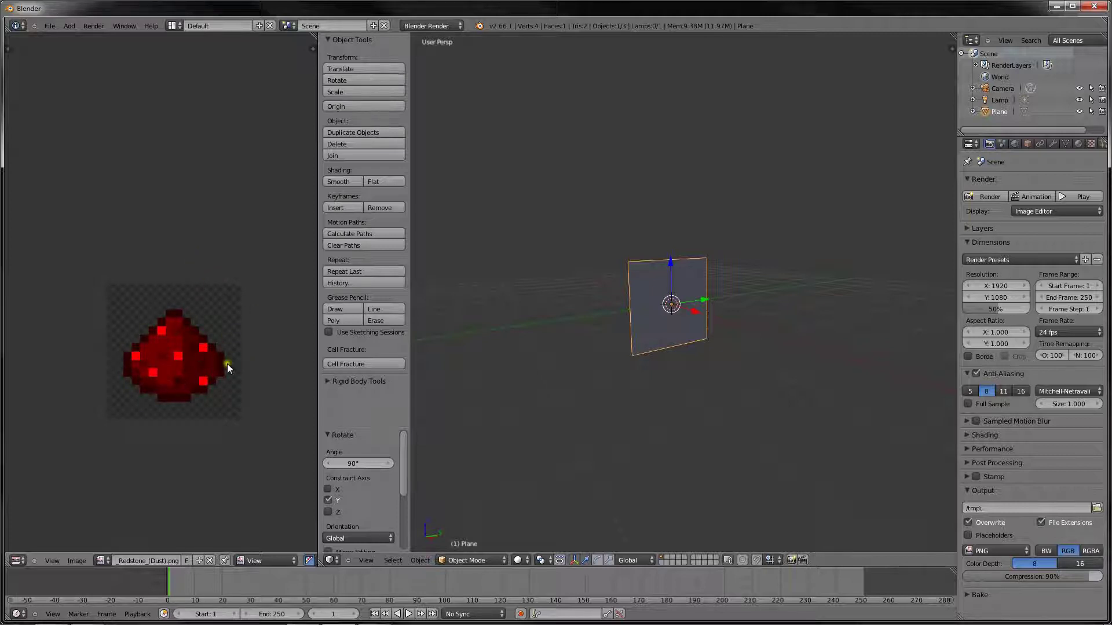
Create a new material for the plane and add a new texture to it.
scroll(582, 363, up, 3)
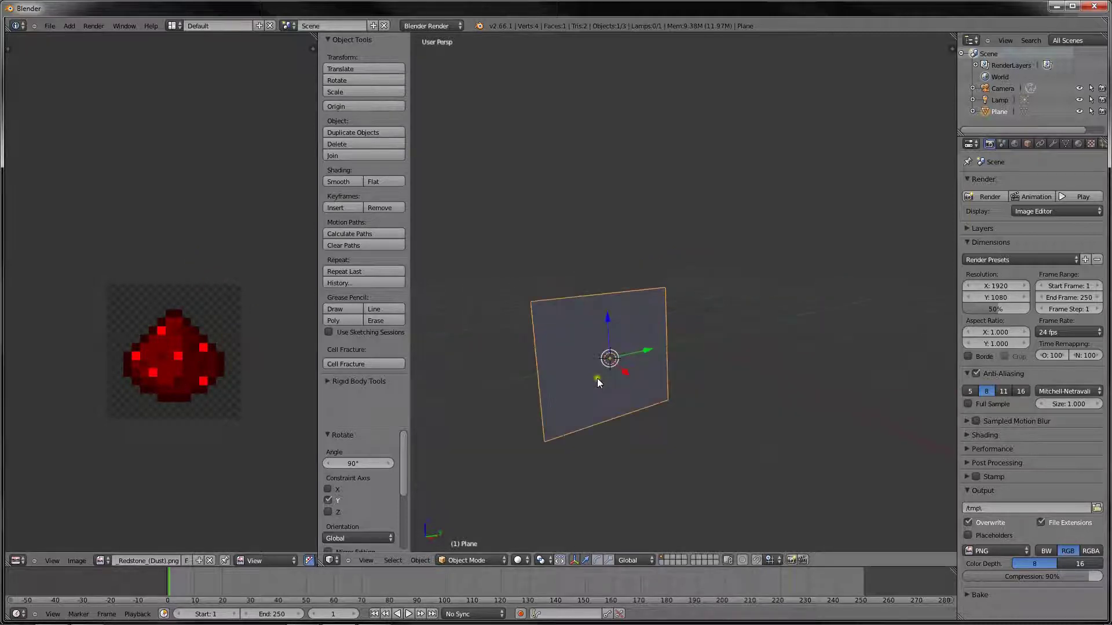
click(1078, 144)
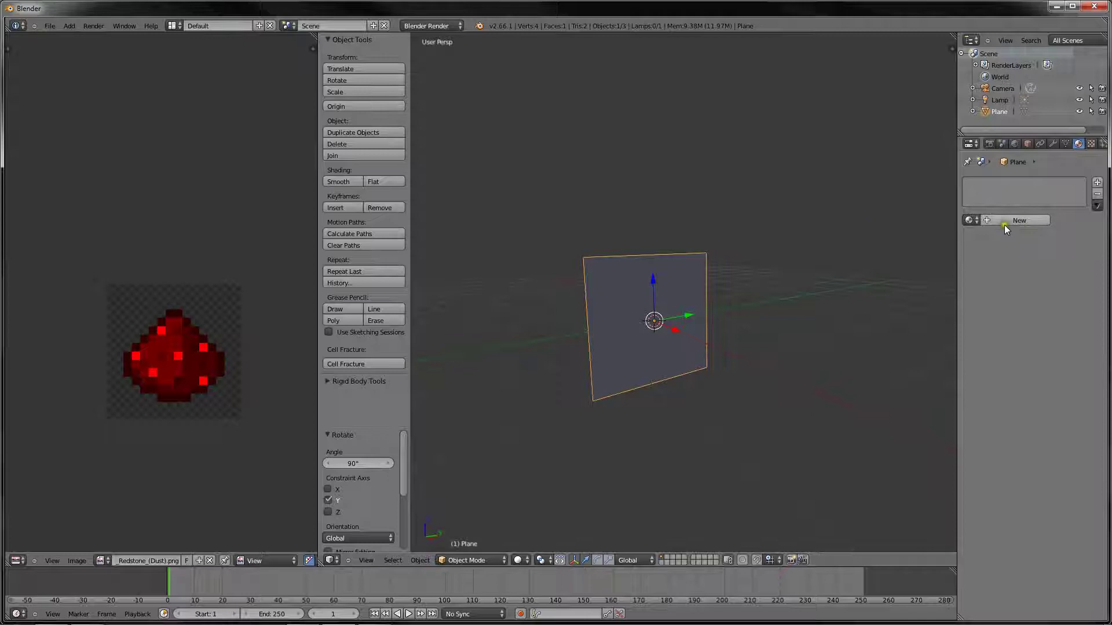
click(1005, 220)
click(1091, 144)
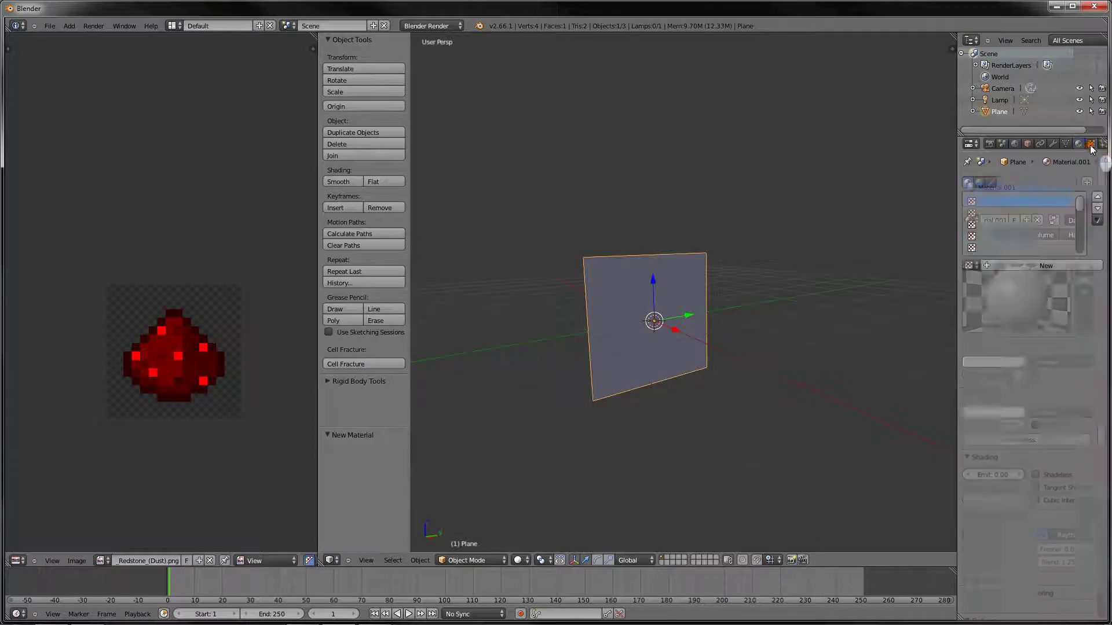
click(1010, 264)
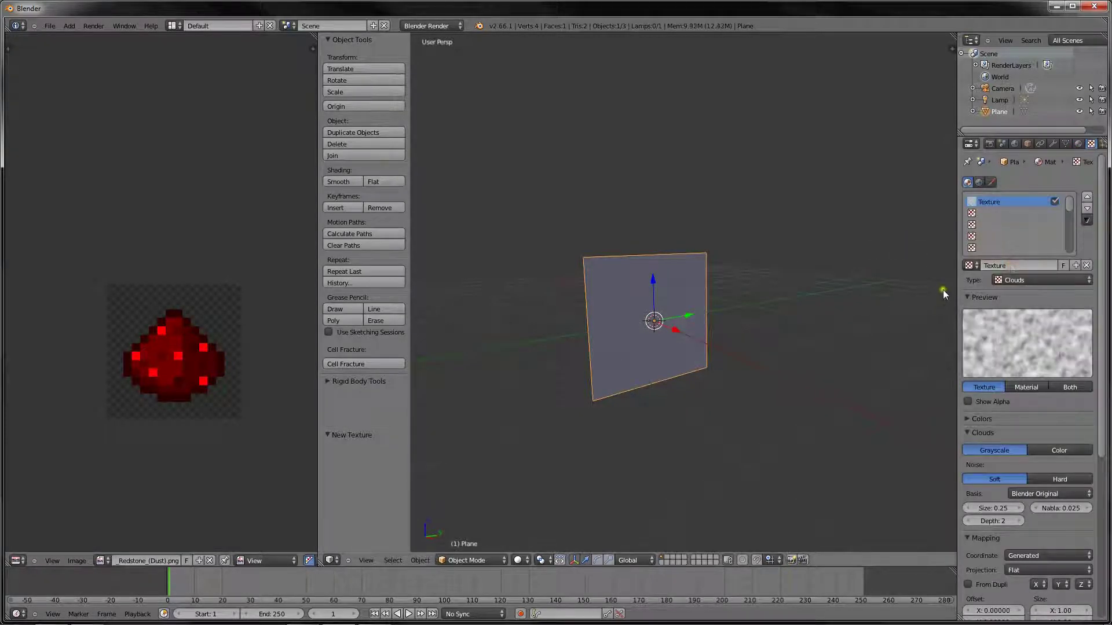
Set the texture type to Image or Movie and assign the loaded 16px-Grid_Redstone_(Dust).png as its image.
click(1002, 286)
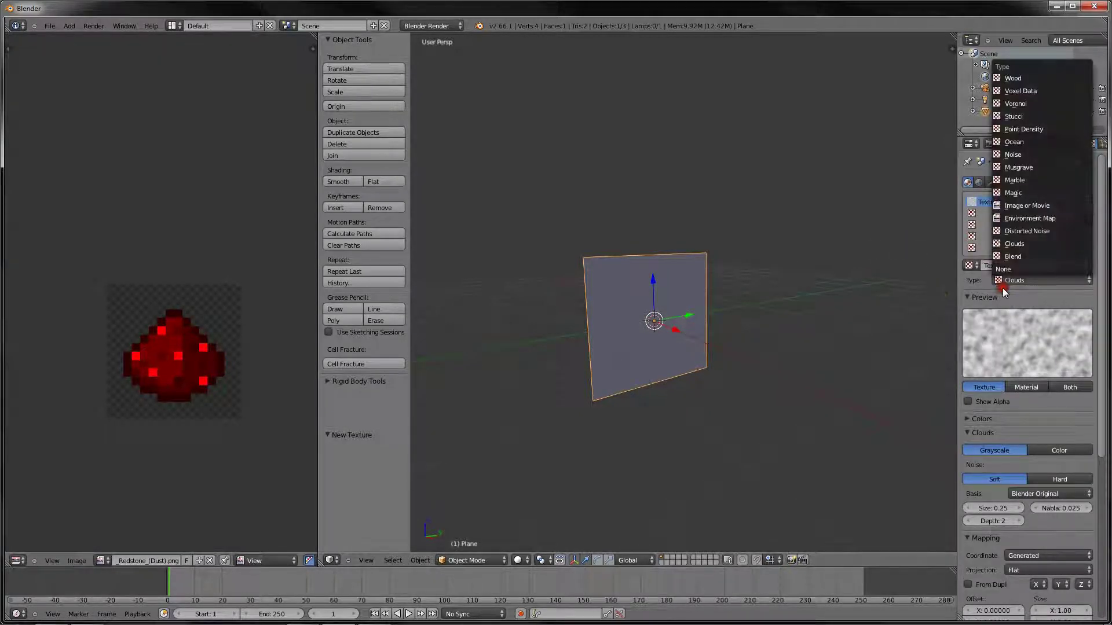
click(1039, 206)
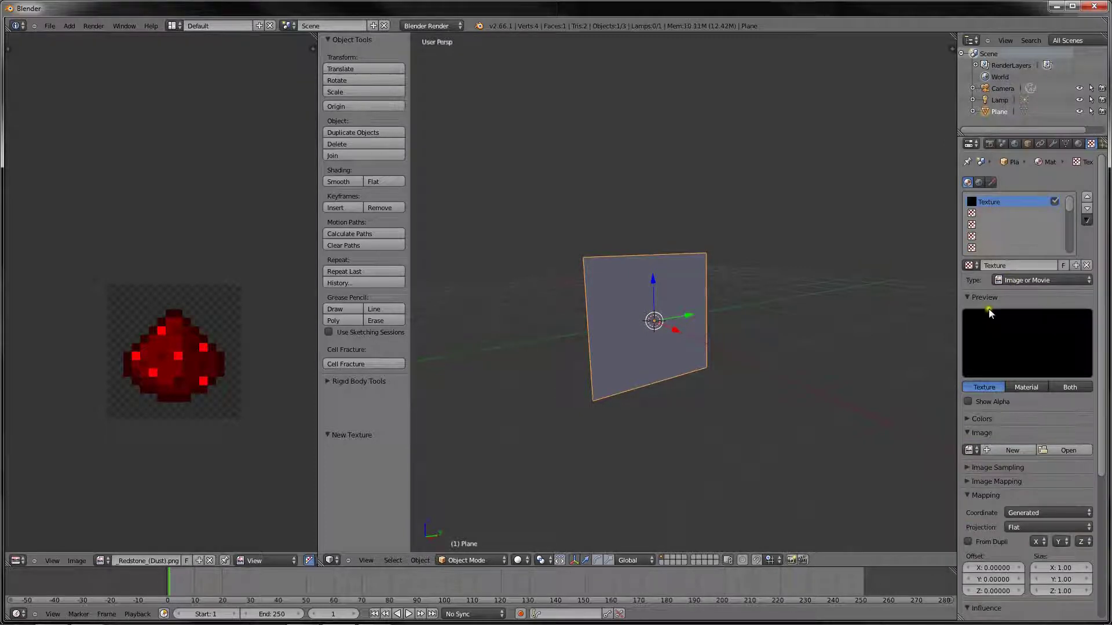
click(973, 451)
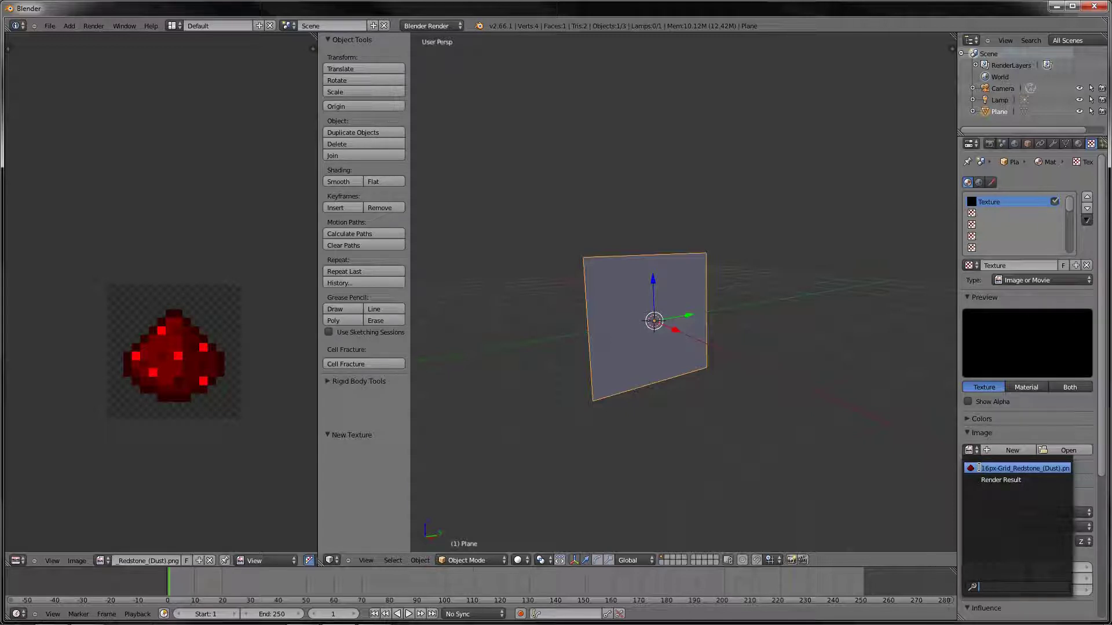
click(978, 468)
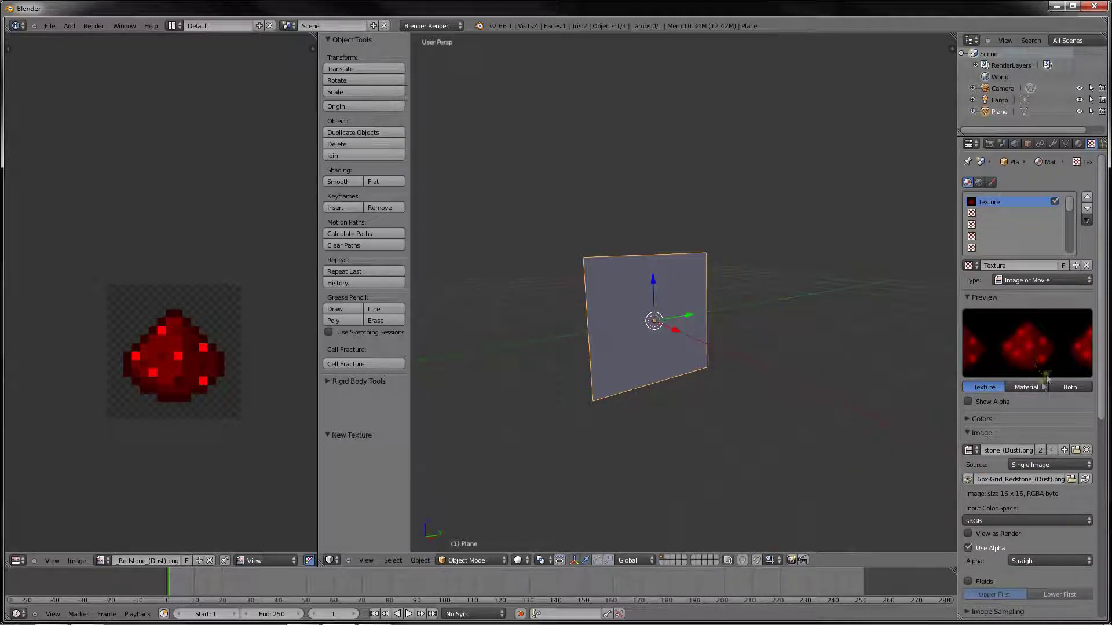
scroll(1037, 463, down, 4)
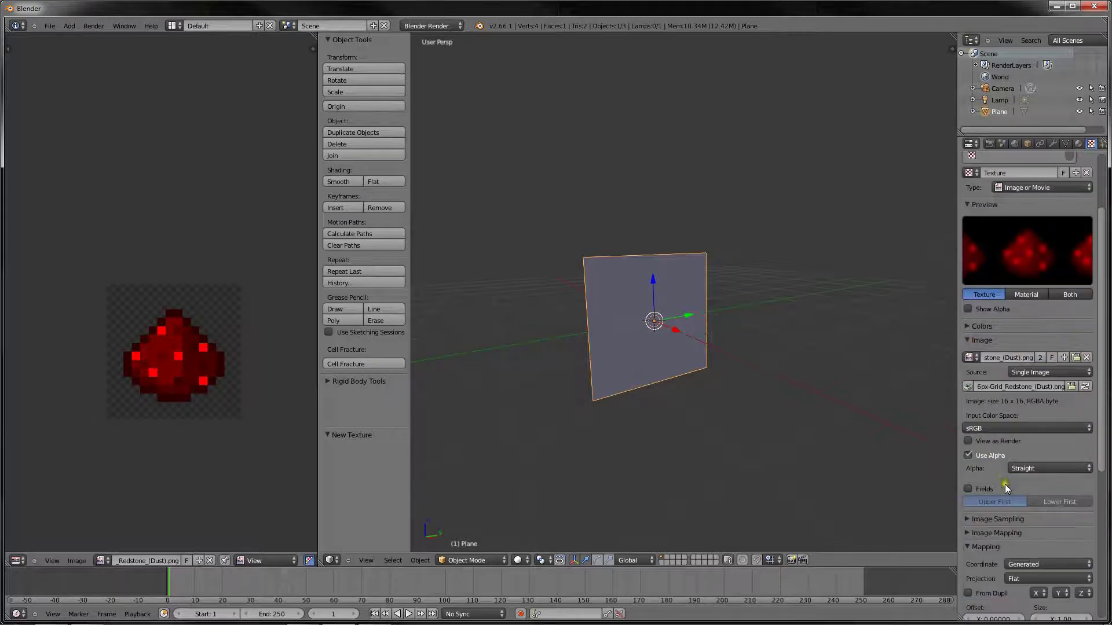
Turn off interpolation in the texture's image sampling and set its filter to FELINE.
click(987, 520)
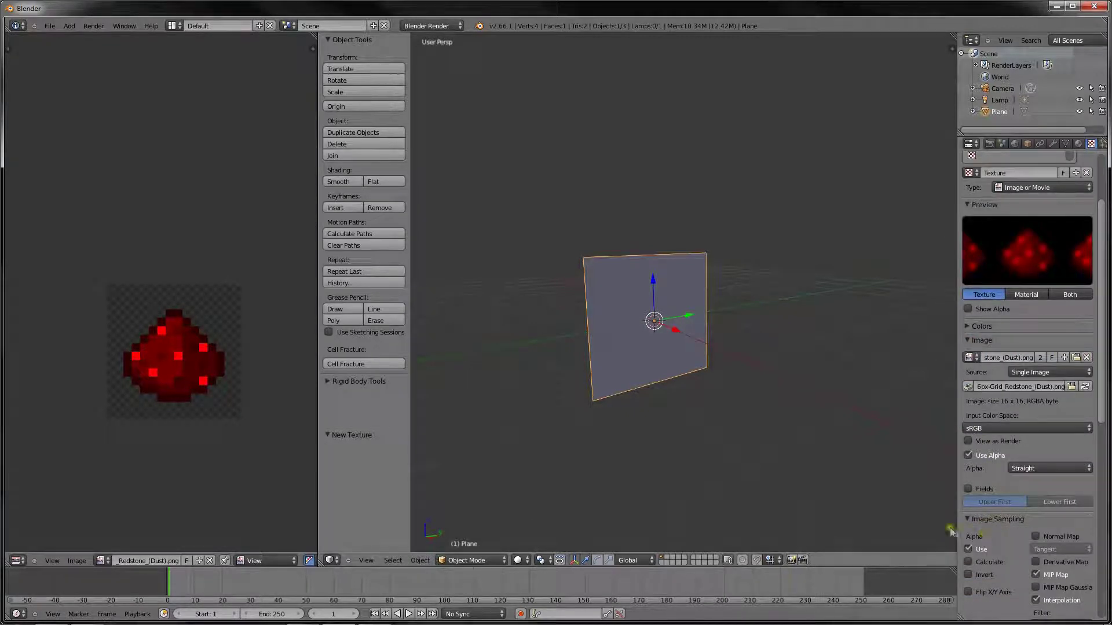
click(1035, 600)
scroll(1028, 576, down, 3)
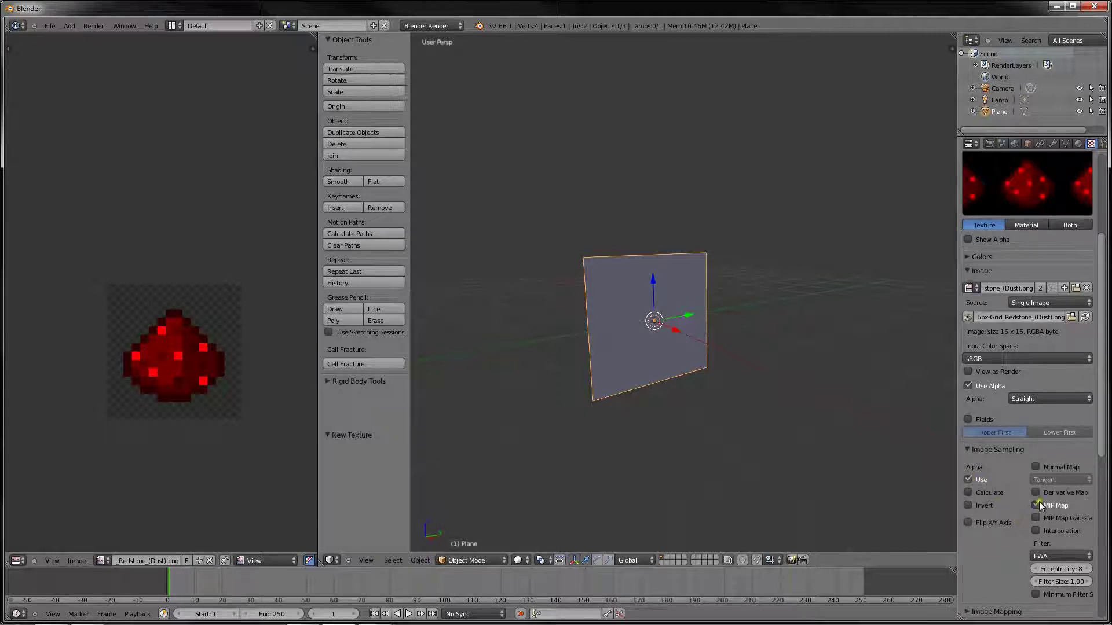
click(1043, 556)
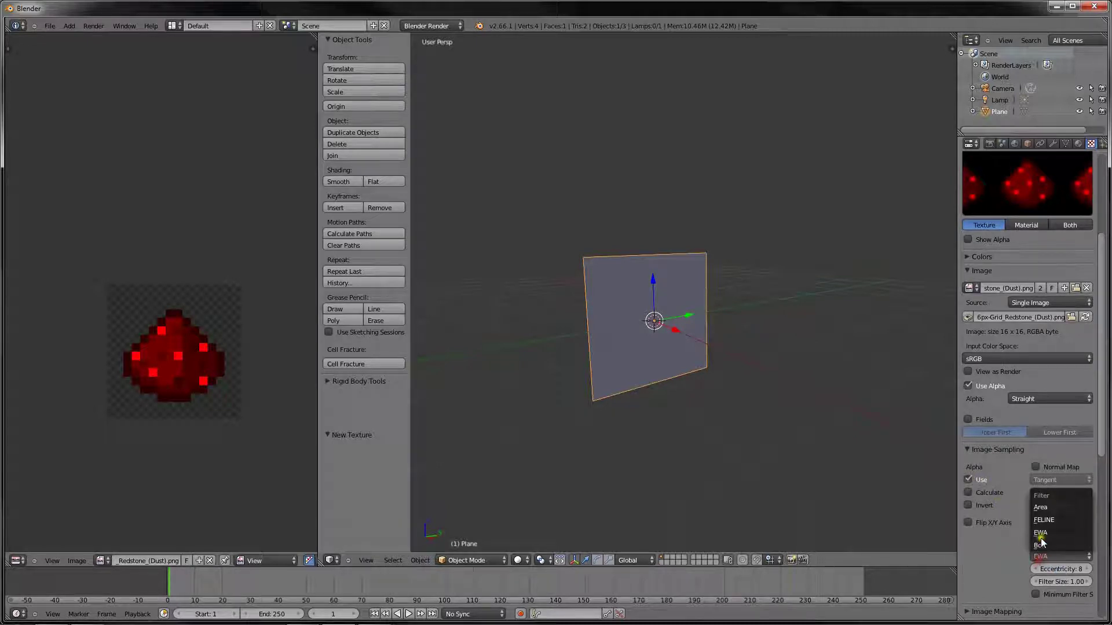
click(1042, 520)
Set the texture's mapping coordinates to UV.
scroll(1024, 520, down, 4)
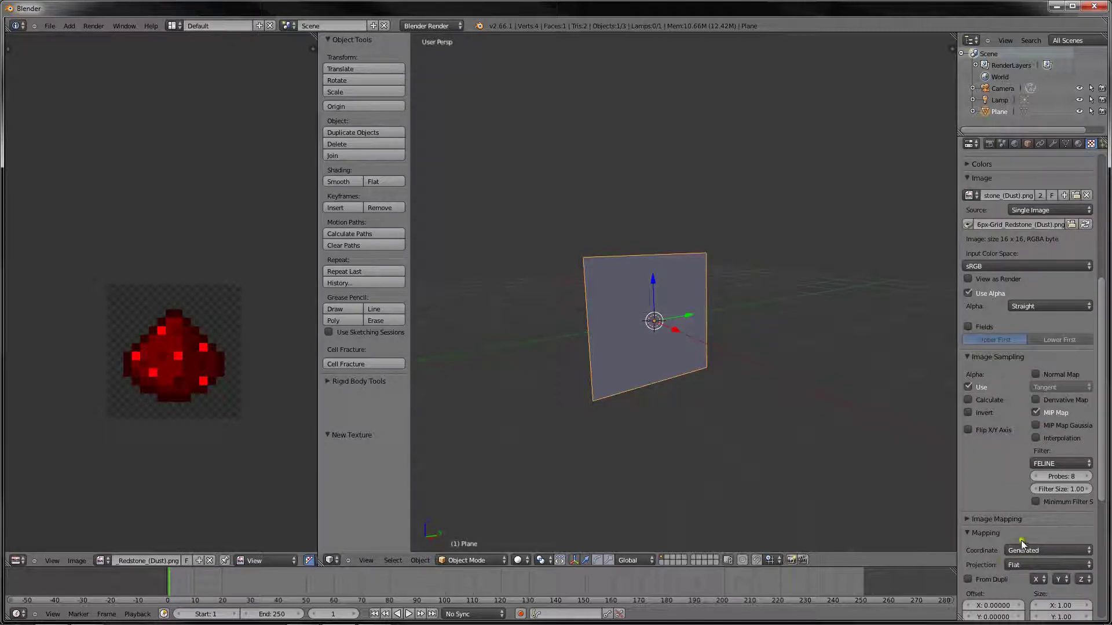
click(1023, 552)
click(1029, 502)
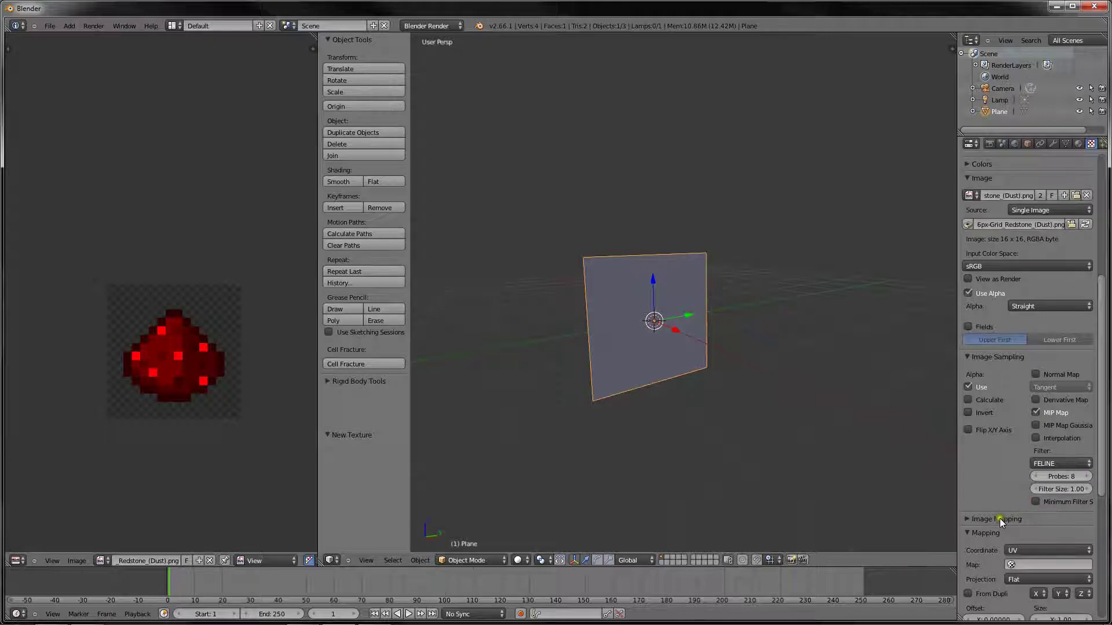
scroll(1001, 517, down, 10)
scroll(1011, 516, down, 1)
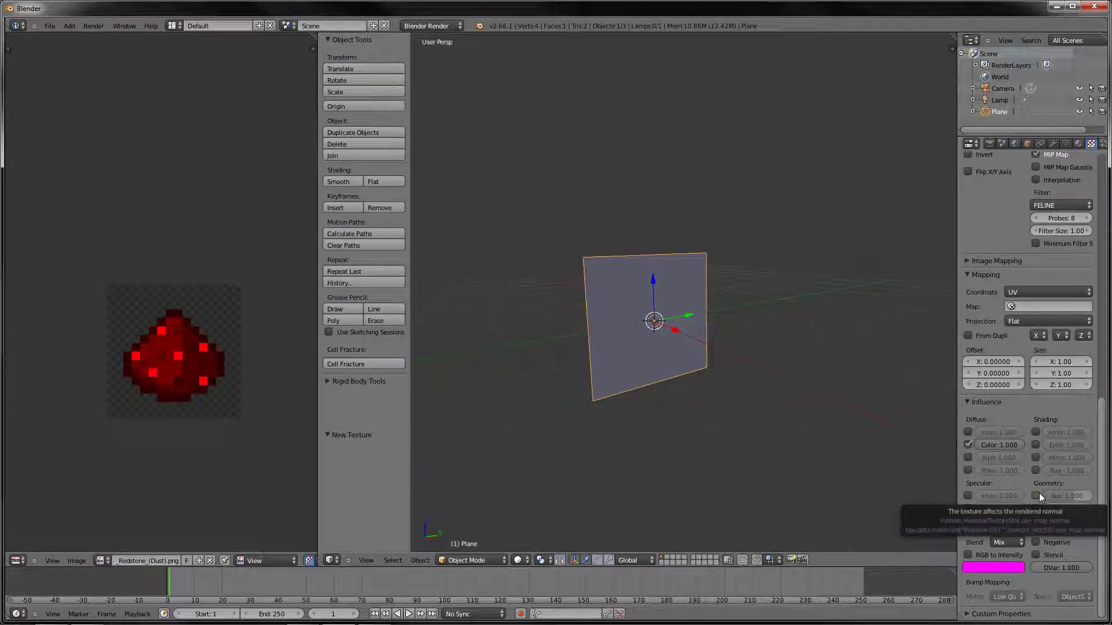
Put the plane in Edit Mode and bring the UV mapping tools into view.
shift+middle_drag(592, 282, 640, 317)
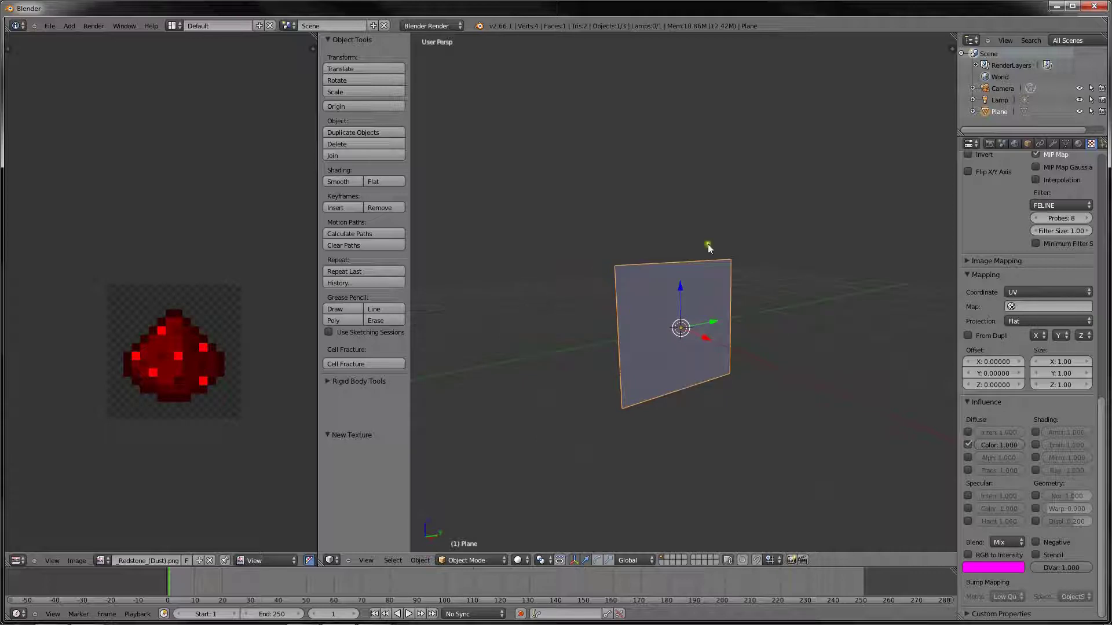
key(Tab)
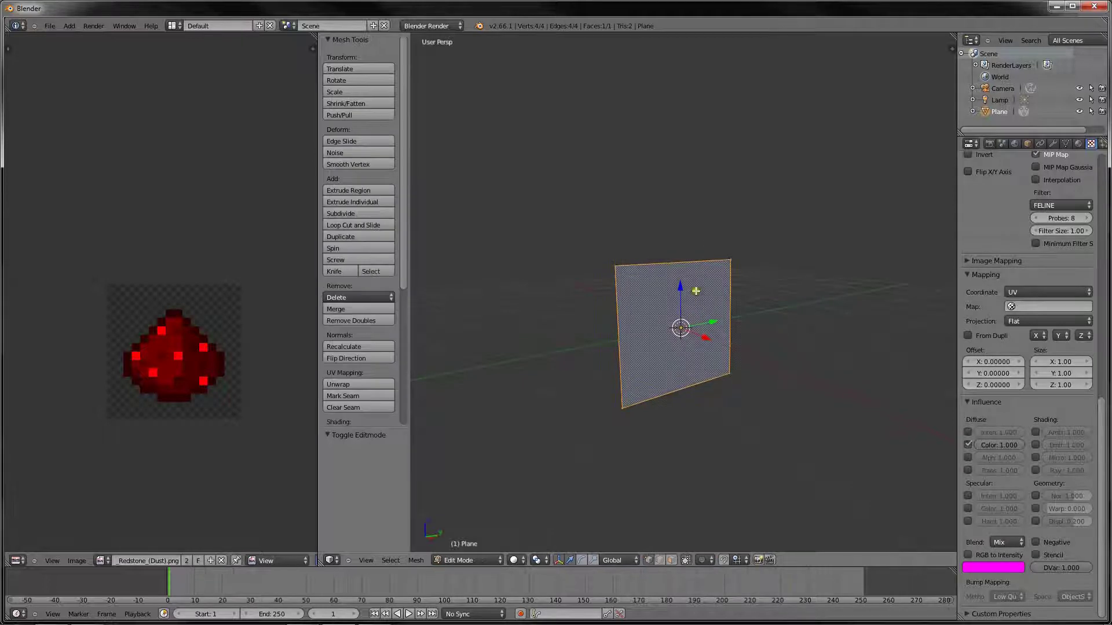
click(484, 562)
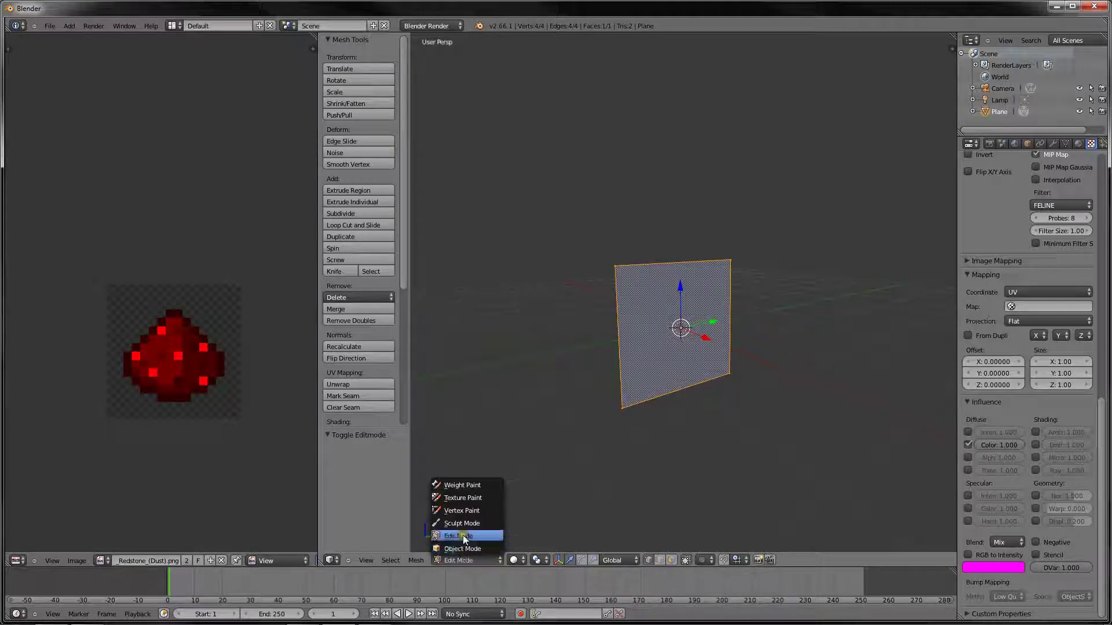
click(463, 536)
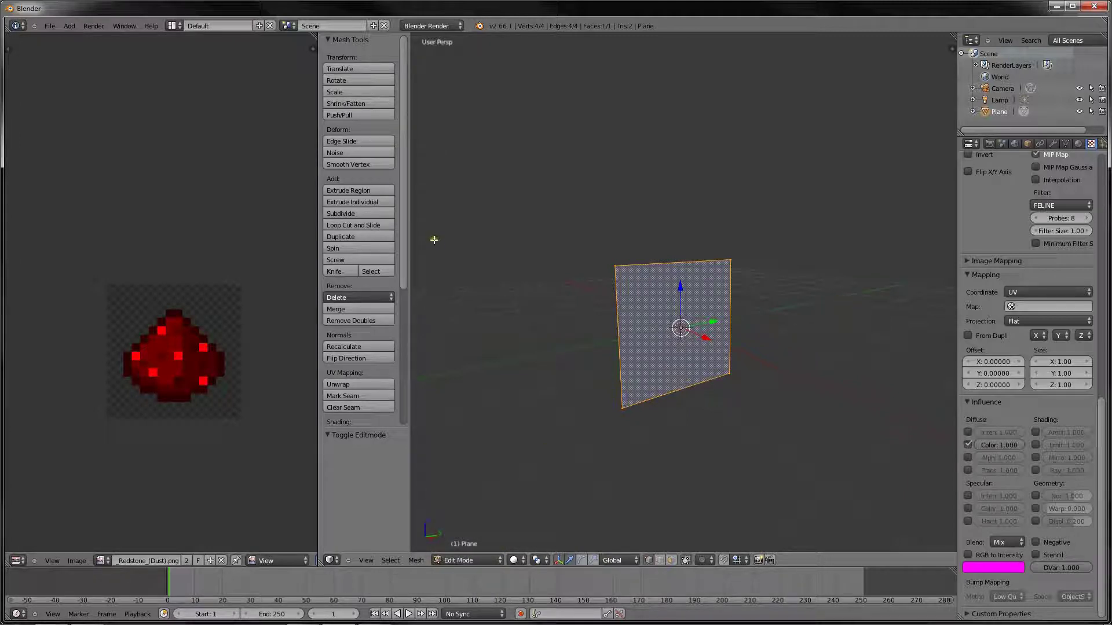
drag(406, 203, 412, 265)
middle_drag(533, 268, 808, 114)
key(Tab)
right_drag(809, 114, 725, 268)
key(Escape)
middle_drag(725, 267, 638, 267)
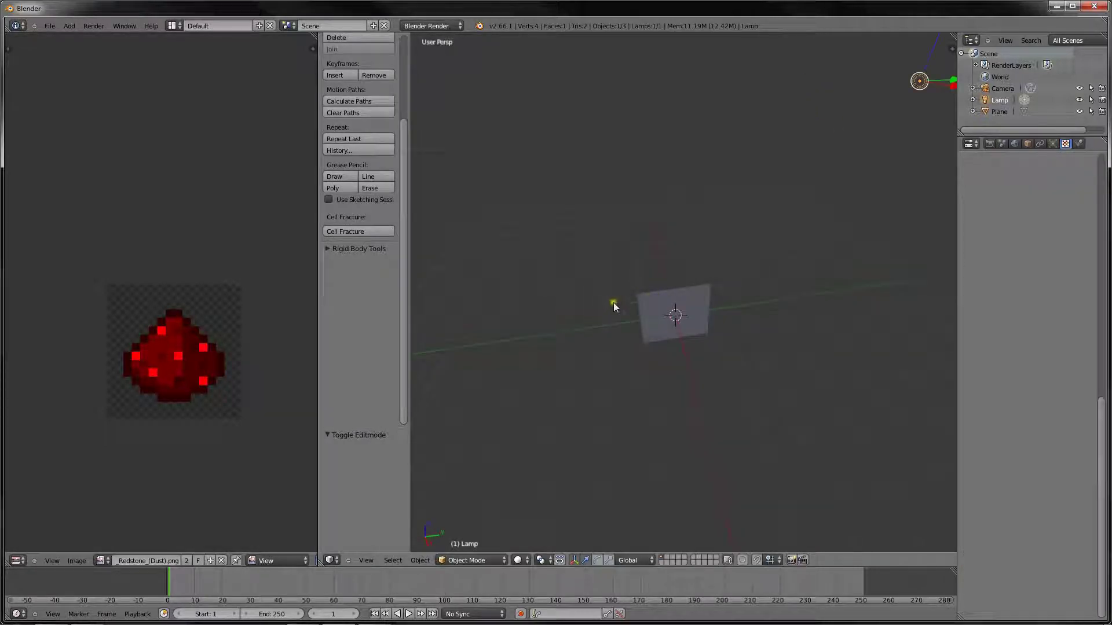
right_click(683, 321)
middle_drag(682, 322, 697, 356)
middle_drag(698, 362, 527, 363)
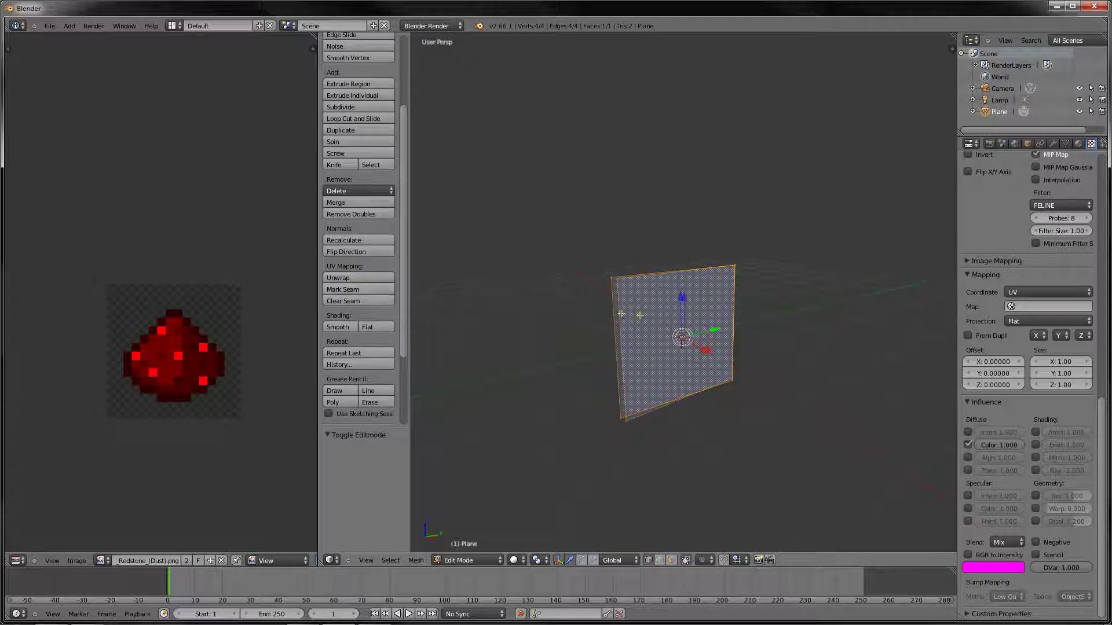
Mark all four edges of the plane as seams and unwrap its face onto the redstone image.
middle_drag(618, 313, 575, 316)
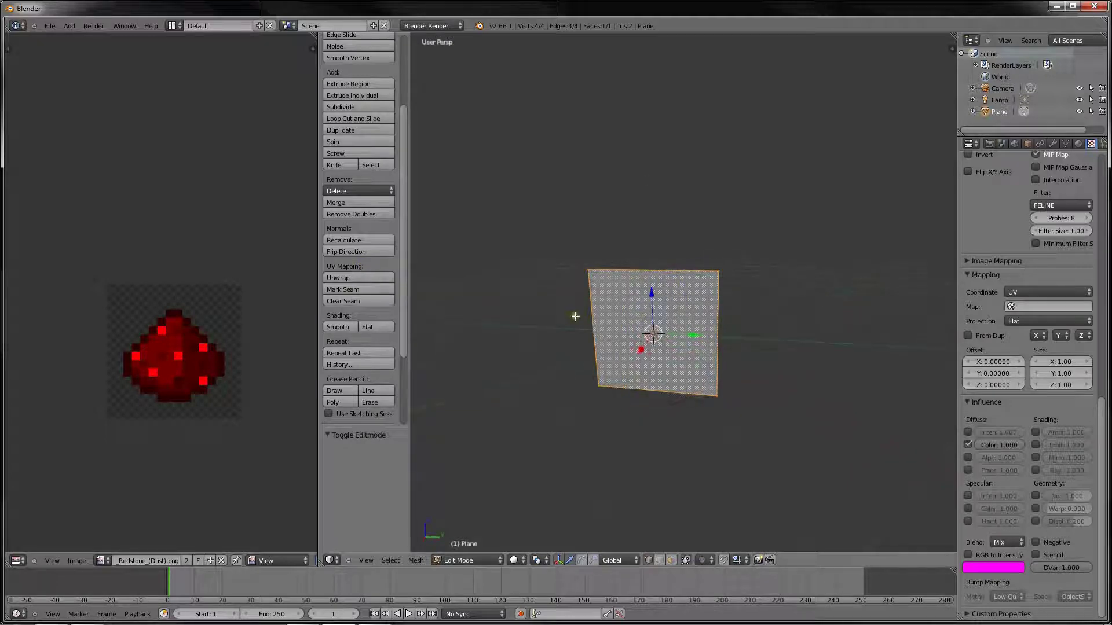
click(344, 289)
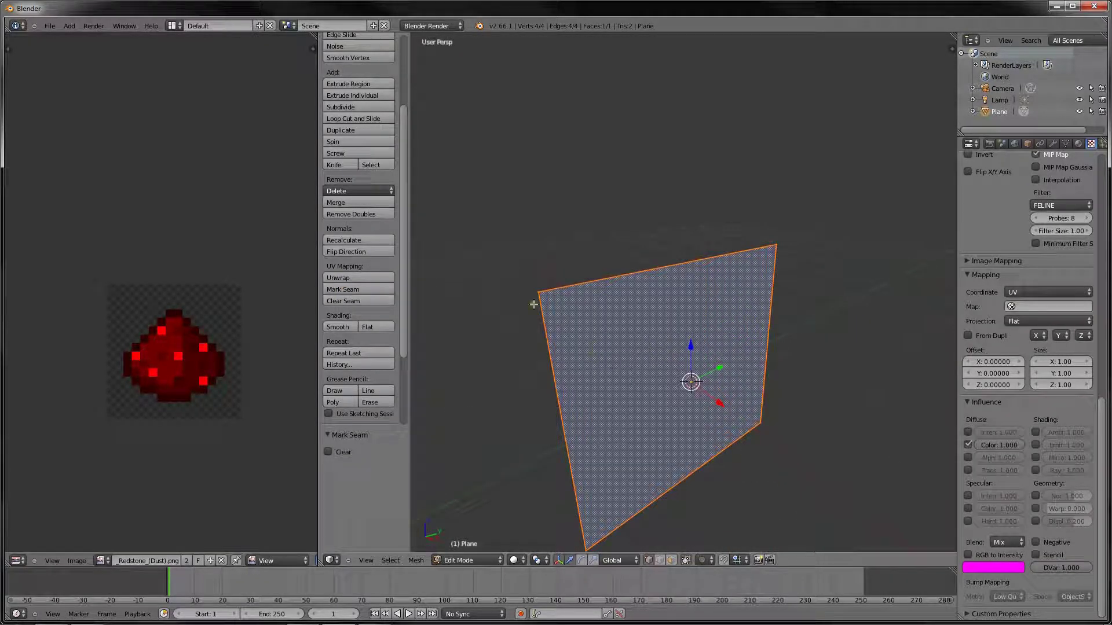
middle_drag(595, 324, 472, 302)
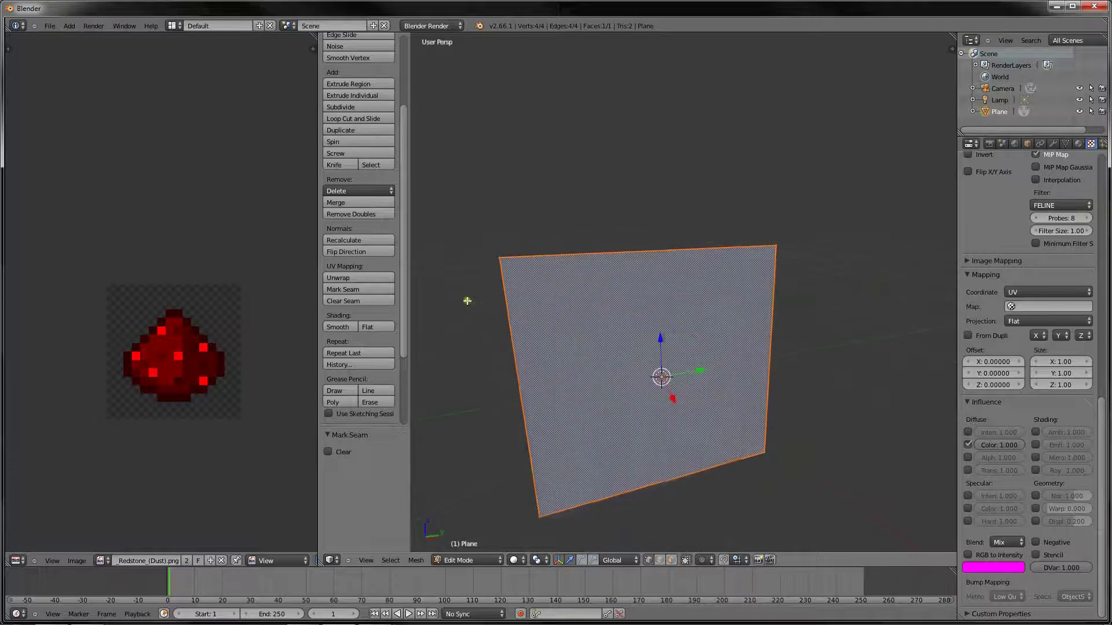
click(343, 278)
click(325, 277)
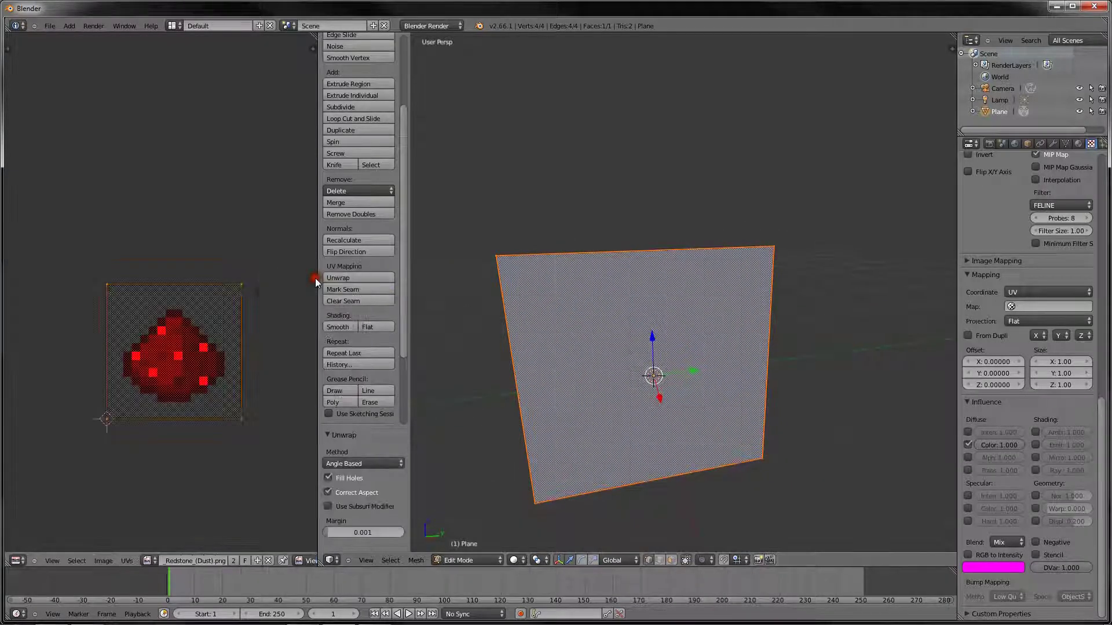
Render the scene to check the redstone texture on the plane and return to the 3D view.
scroll(128, 331, up, 3)
middle_drag(128, 331, 162, 255)
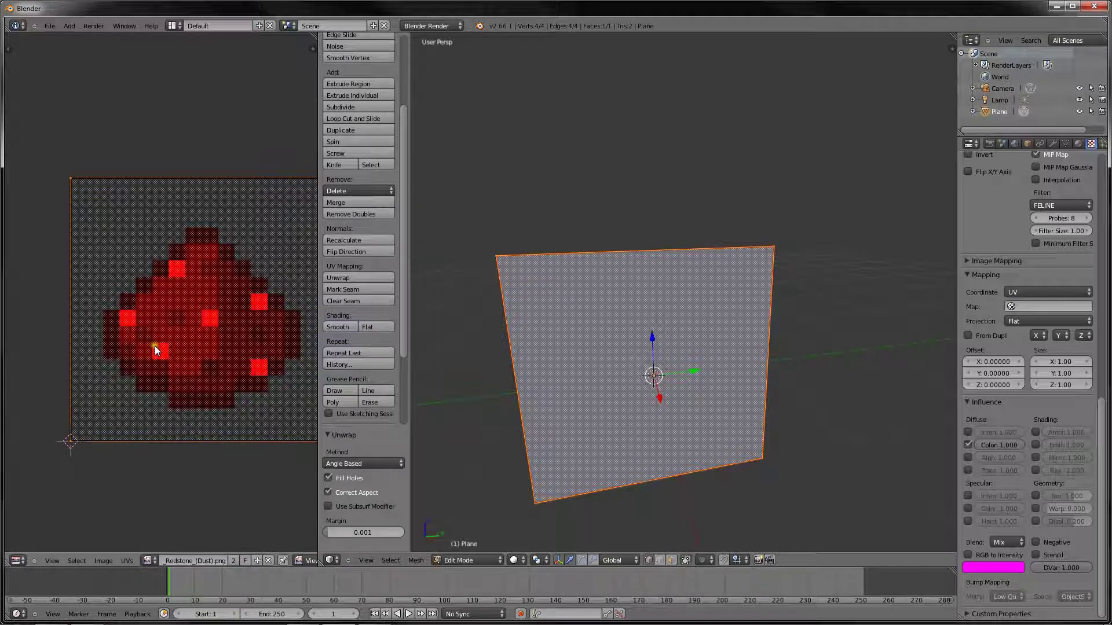
scroll(573, 318, down, 4)
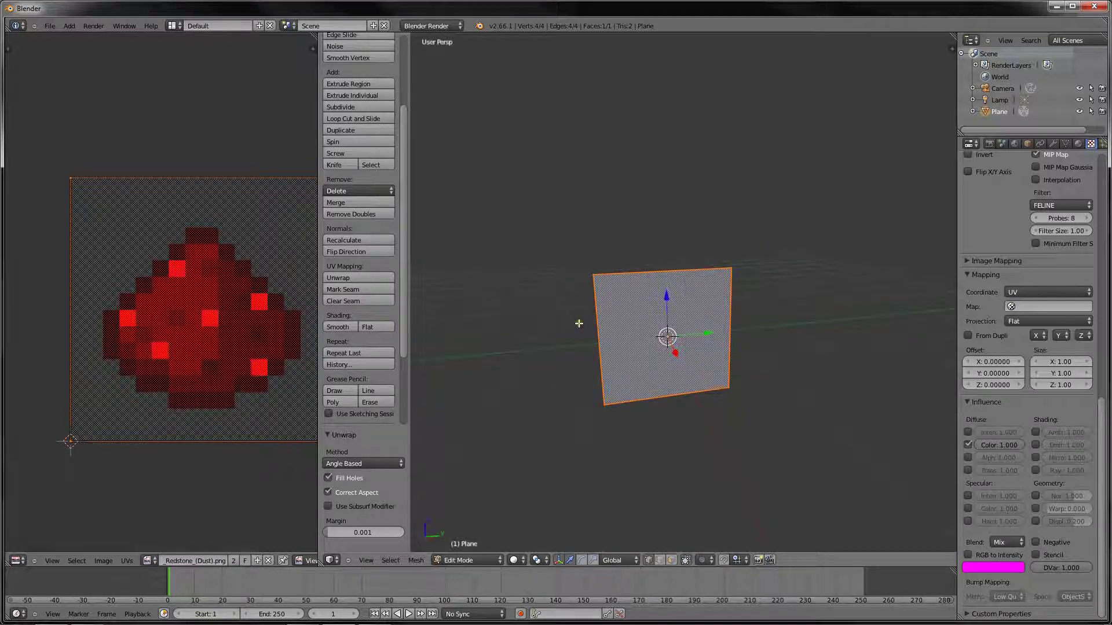
key(F12)
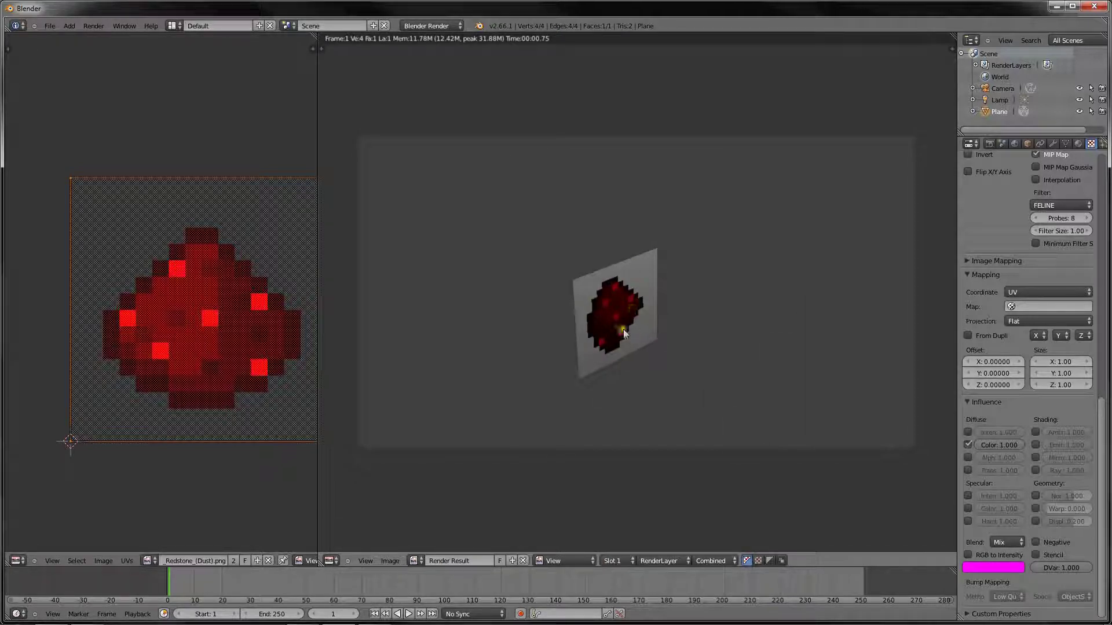
key(Escape)
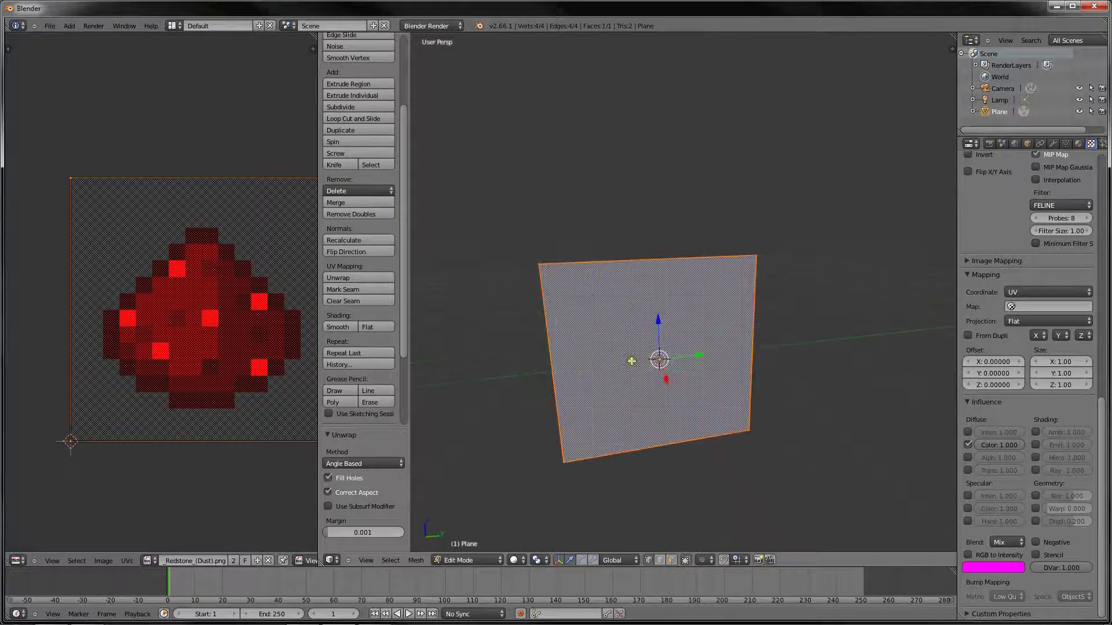
Set the 3D view's shading to Texture and inspect the image on the plane up close.
middle_drag(632, 361, 633, 322)
click(514, 560)
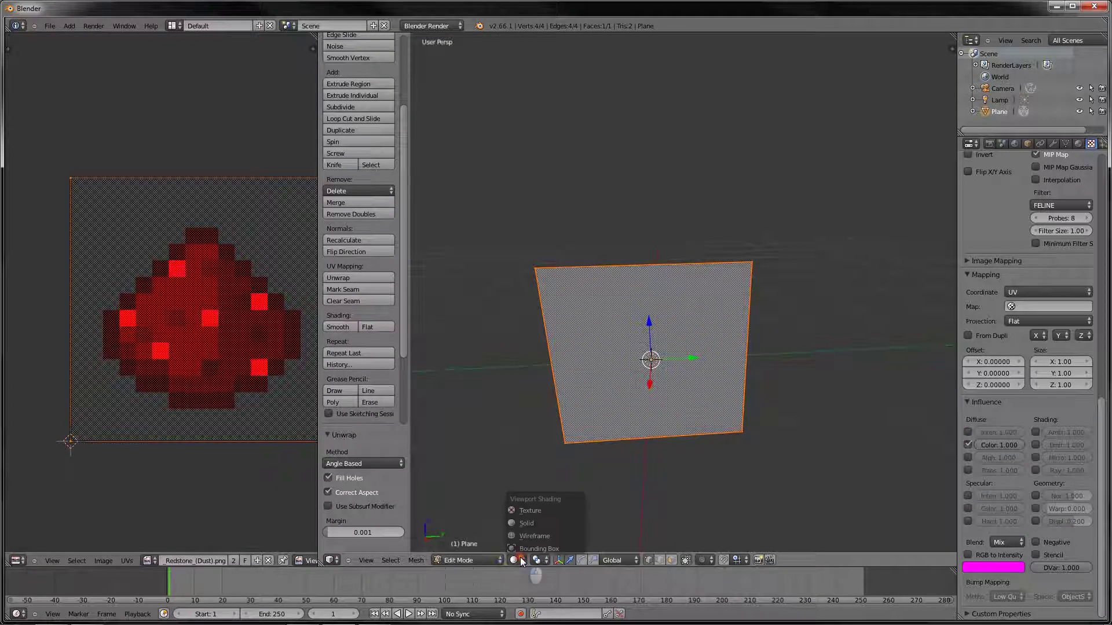
click(521, 510)
scroll(600, 380, up, 5)
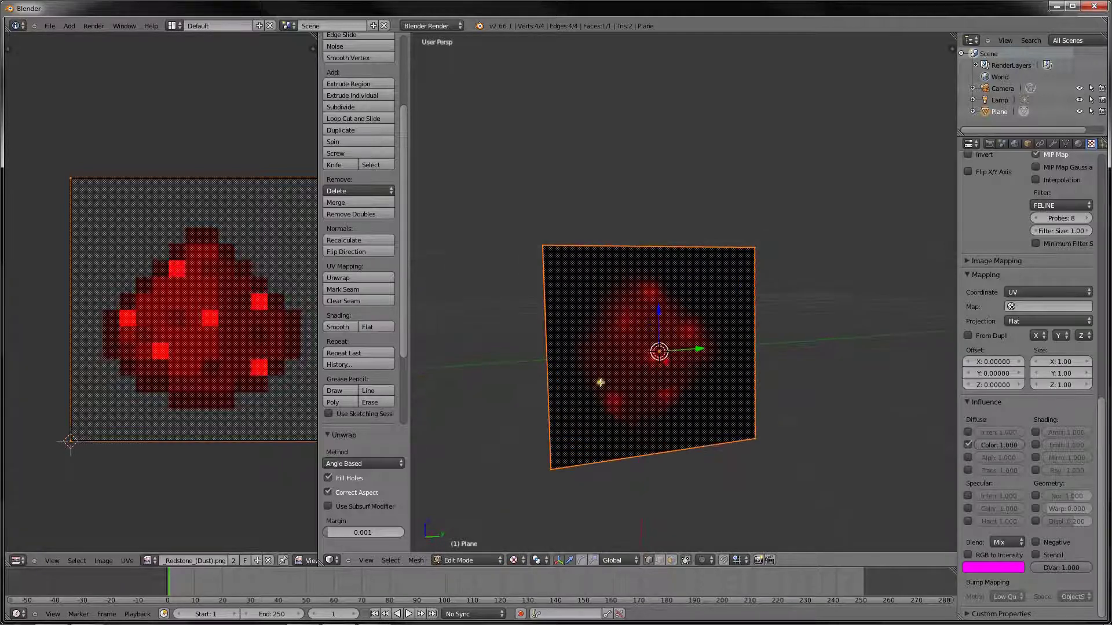
scroll(629, 352, up, 1)
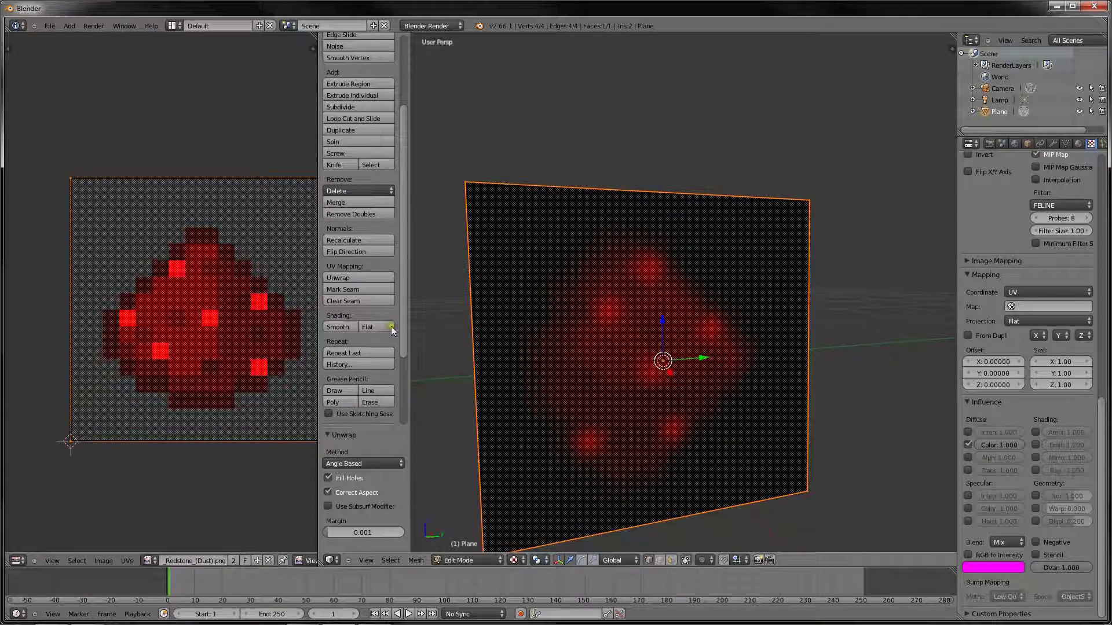
Enable snapping UVs to pixels and rotate the whole UV layout by about -268.7° to set the image upright.
scroll(290, 303, down, 5)
scroll(168, 154, up, 3)
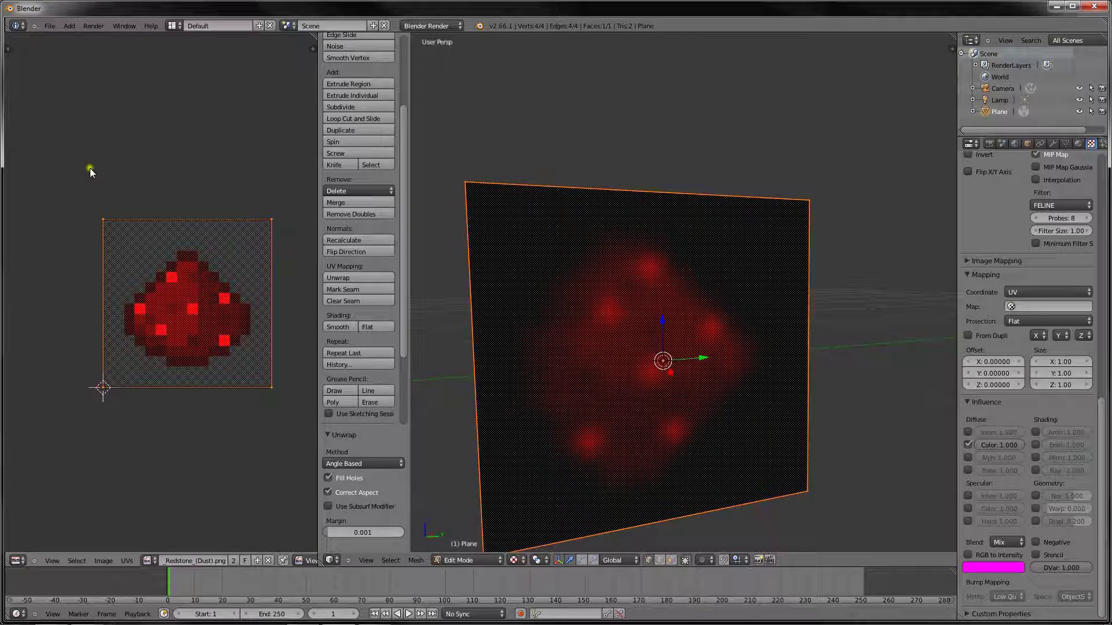
key(b)
drag(83, 177, 298, 432)
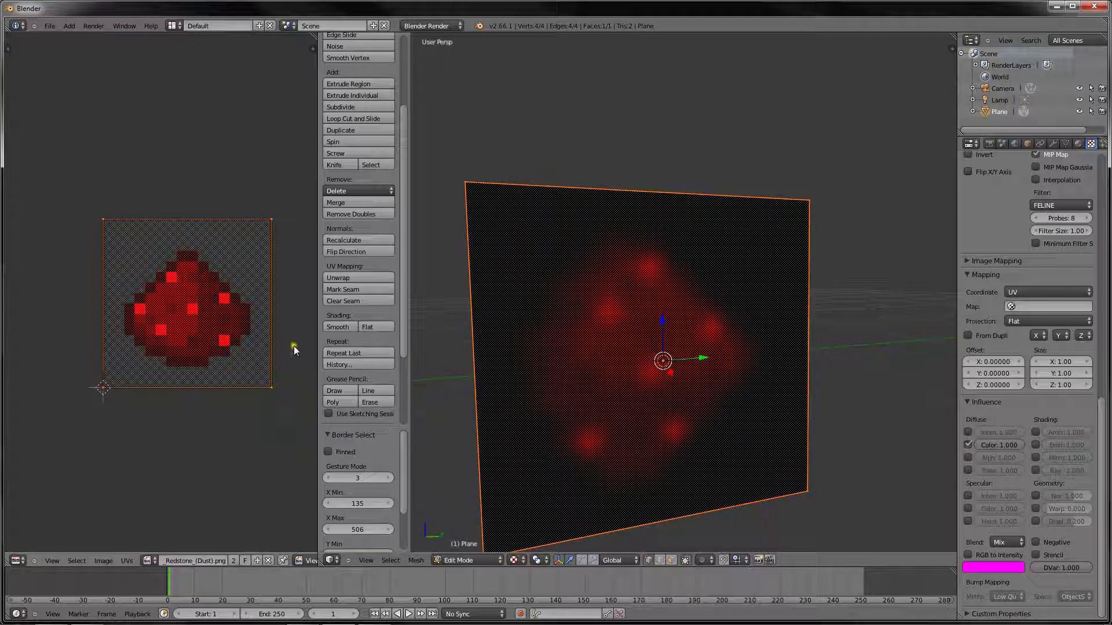
click(127, 561)
click(130, 546)
key(r)
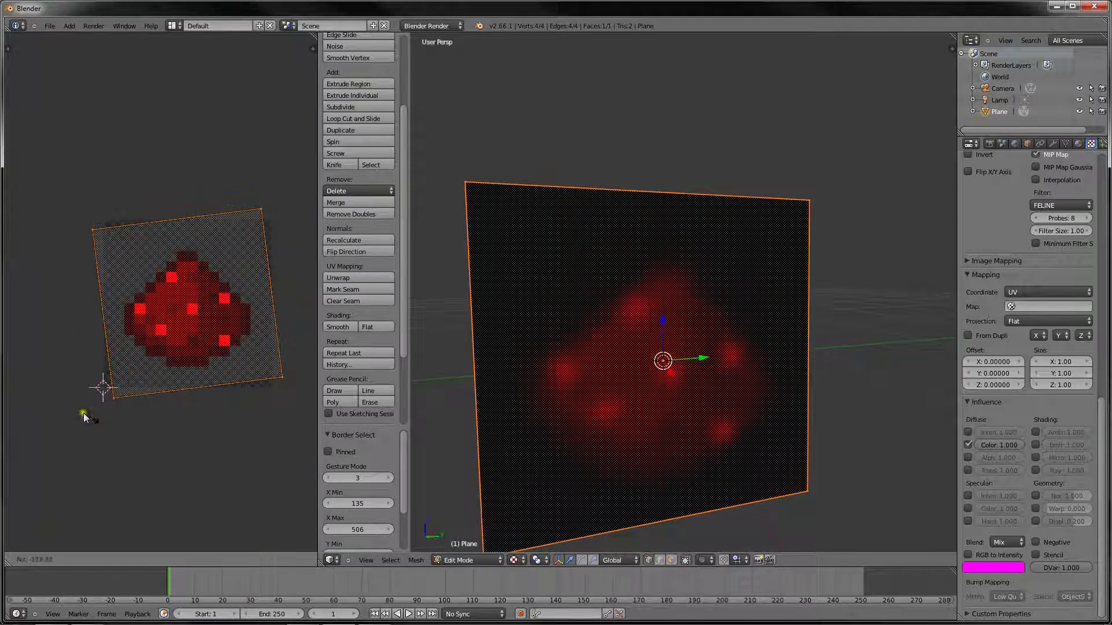
click(79, 415)
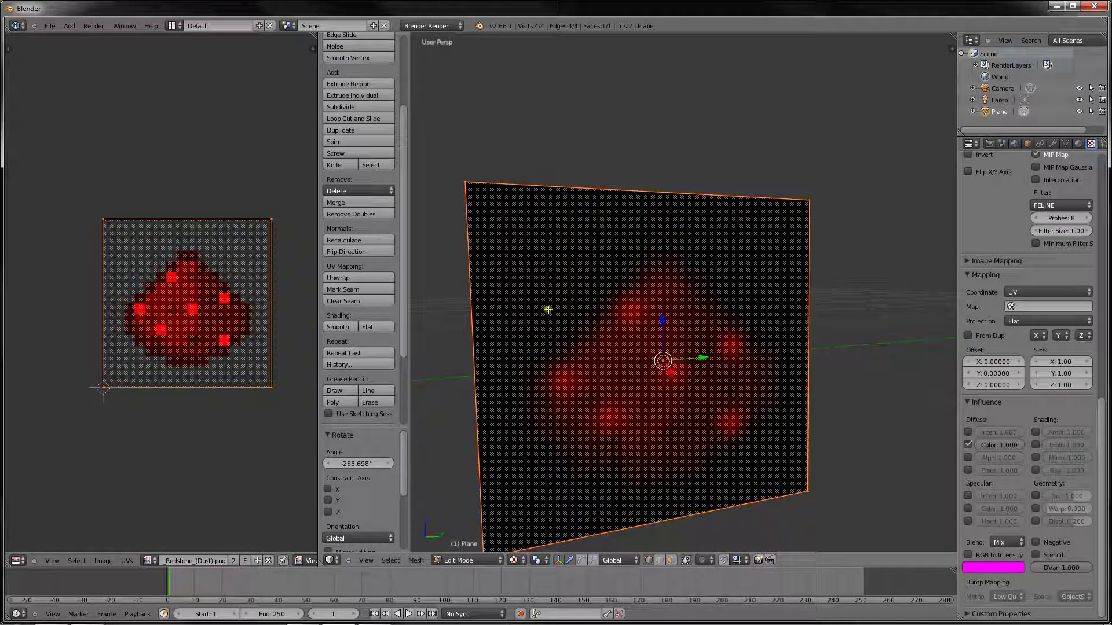
Subdivide the plane four times with one cut each to make a 16 × 16 grid of faces.
shift+middle_drag(543, 304, 566, 363)
scroll(524, 290, down, 3)
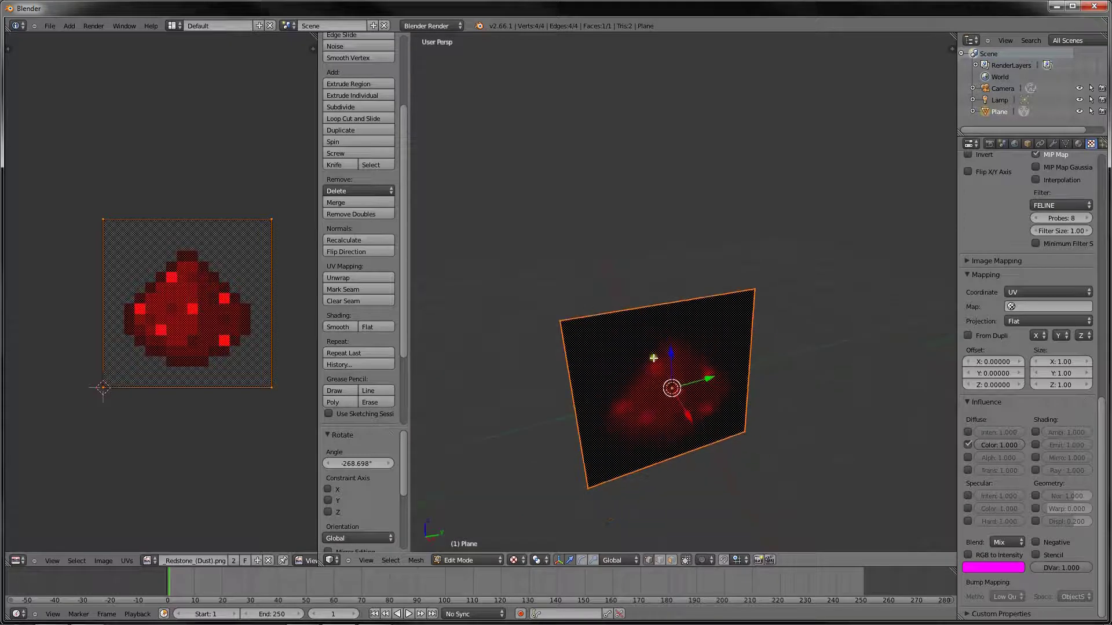
key(w)
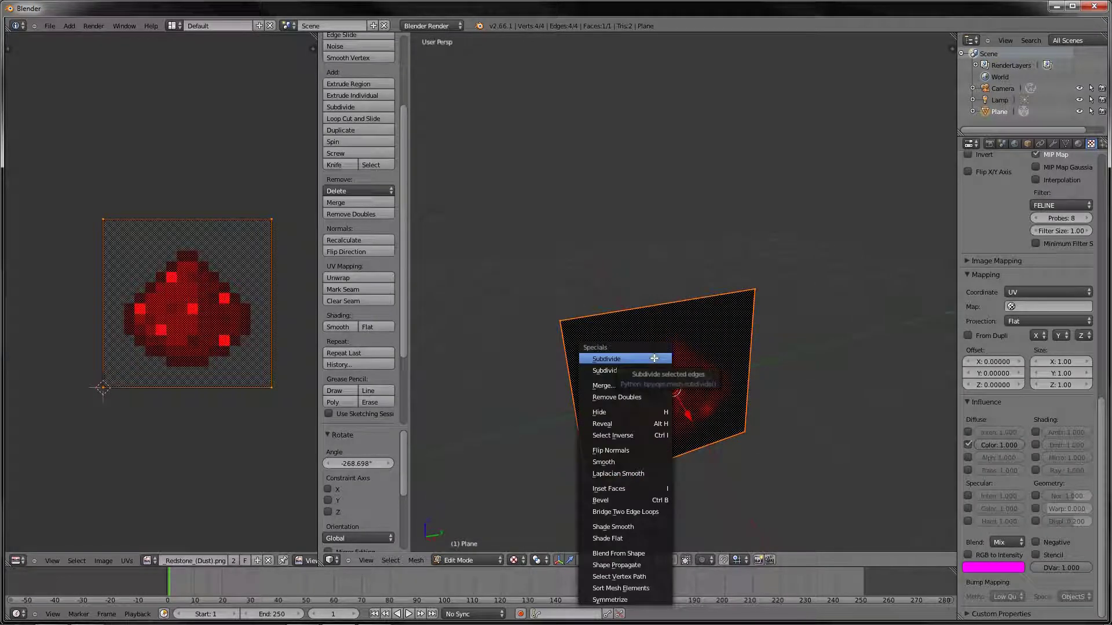
click(654, 359)
key(shift+r)
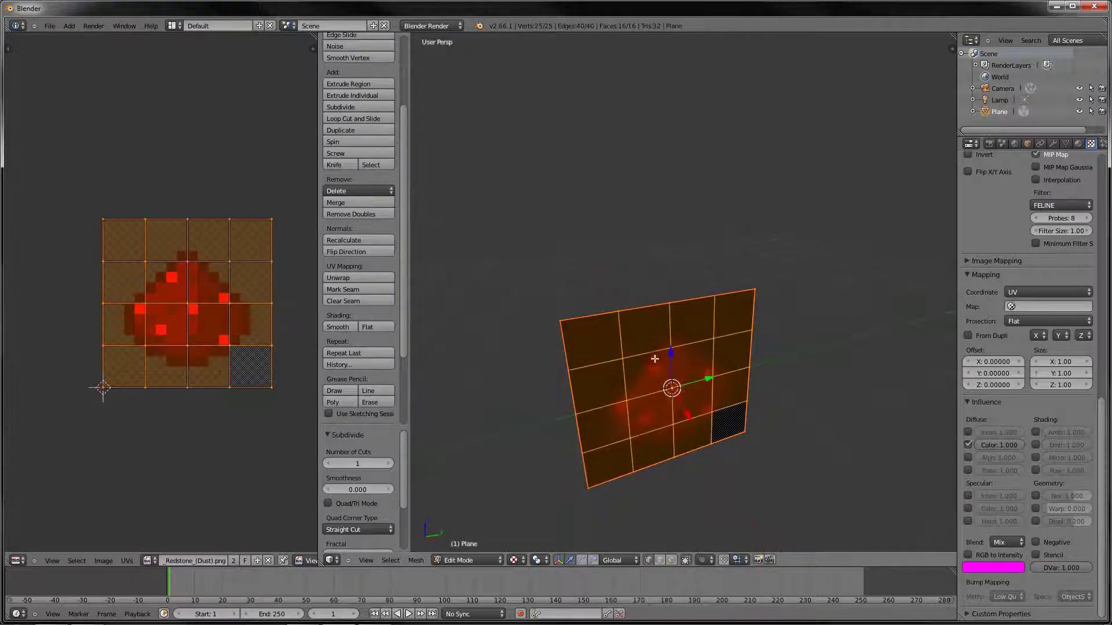
key(shift+r)
key(shift+r)
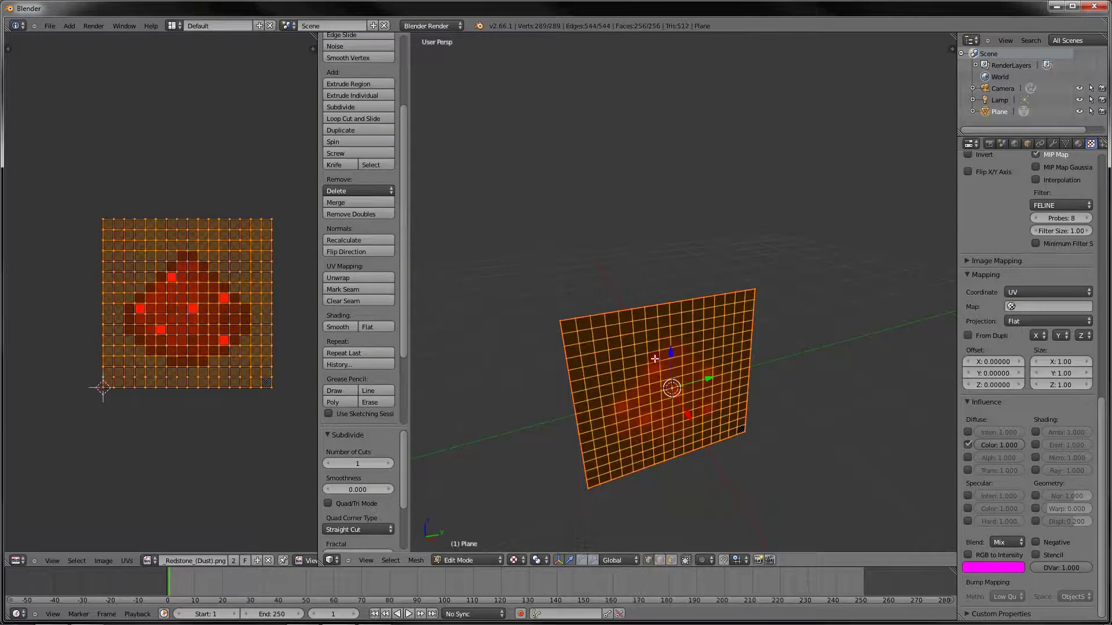
Examine how the subdivided UV grid lines up with the pixels of the redstone image.
scroll(112, 288, up, 8)
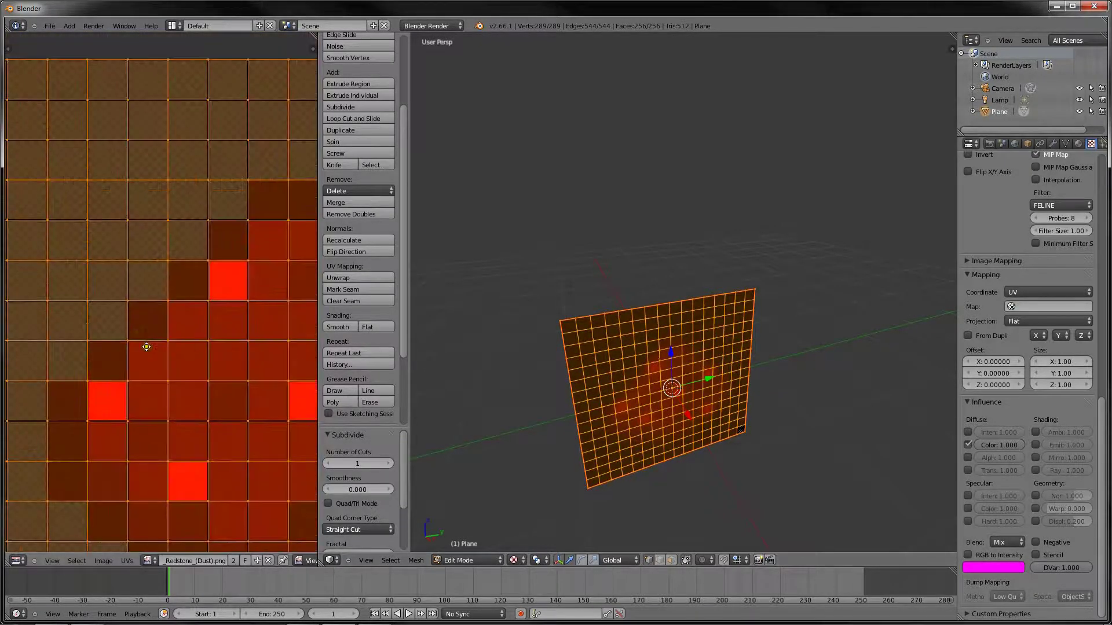
middle_drag(170, 373, 199, 338)
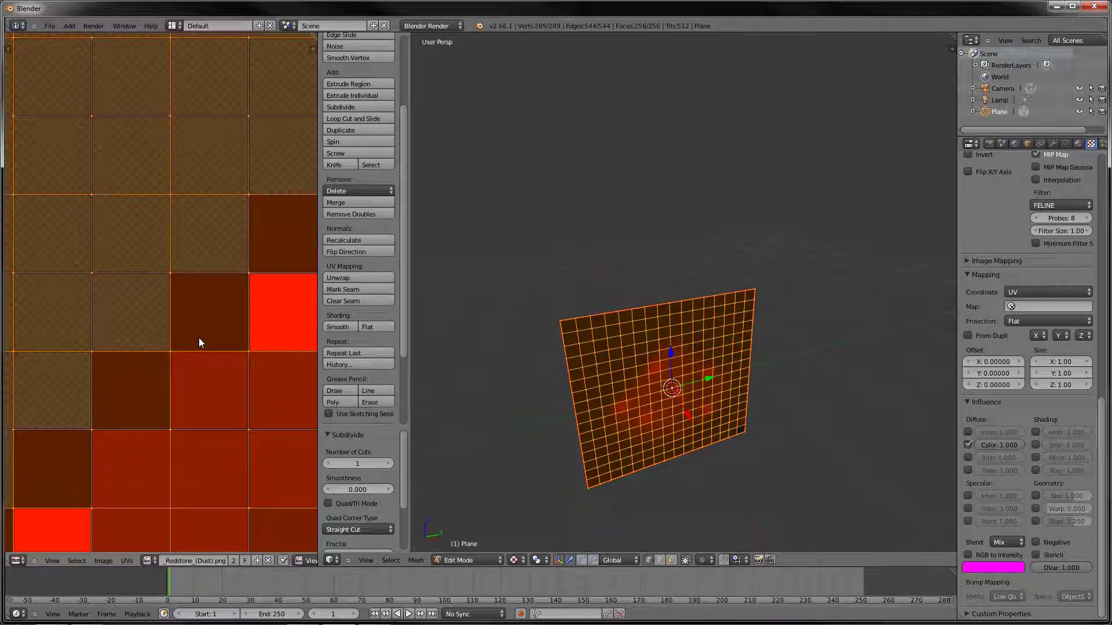
scroll(199, 338, down, 4)
middle_drag(194, 336, 137, 291)
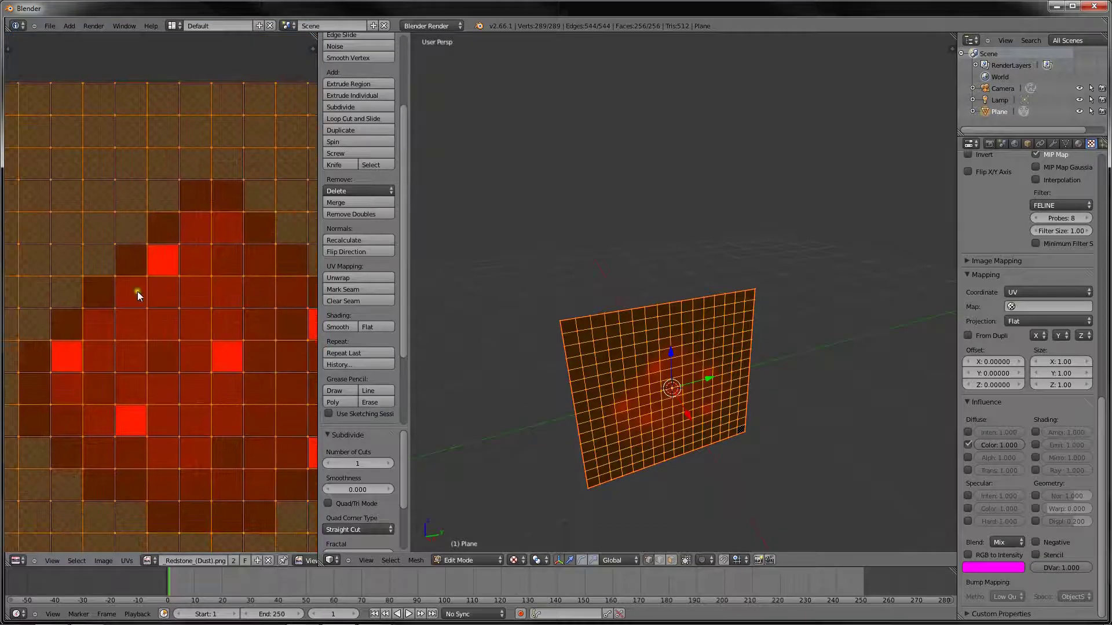
scroll(170, 316, down, 2)
Select only a single grid vertex in the upper-right part of the plane.
middle_drag(736, 411, 685, 355)
right_click(675, 318)
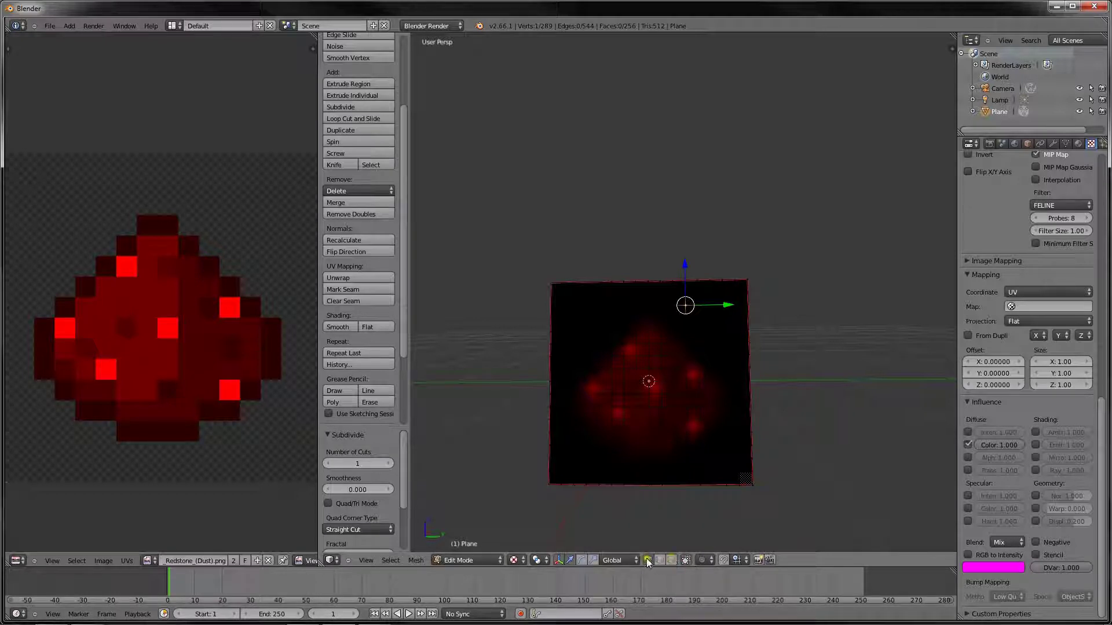
Switch the mesh selection mode from vertices to faces.
right_click(686, 342)
scroll(716, 365, up, 6)
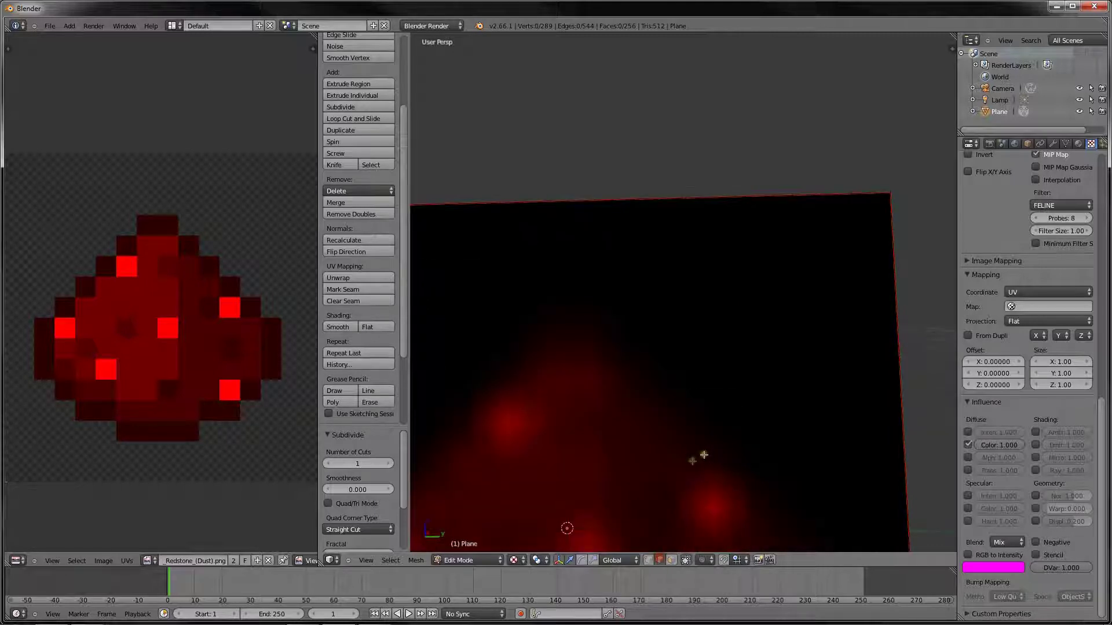
shift+right_click(692, 461)
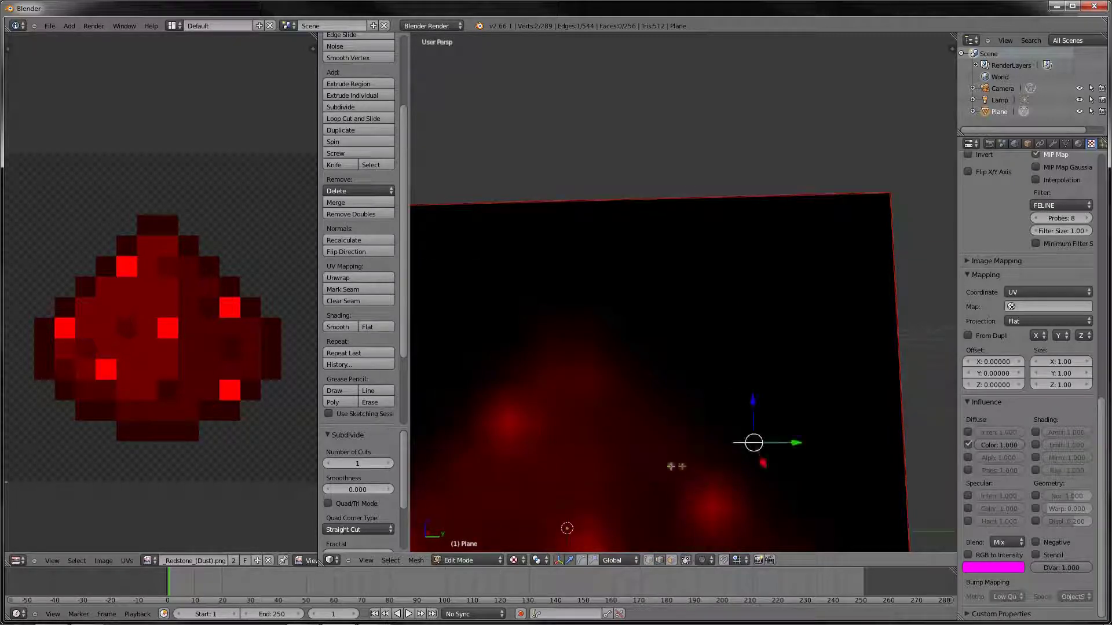
ctrl+click(669, 558)
middle_drag(683, 440, 681, 314)
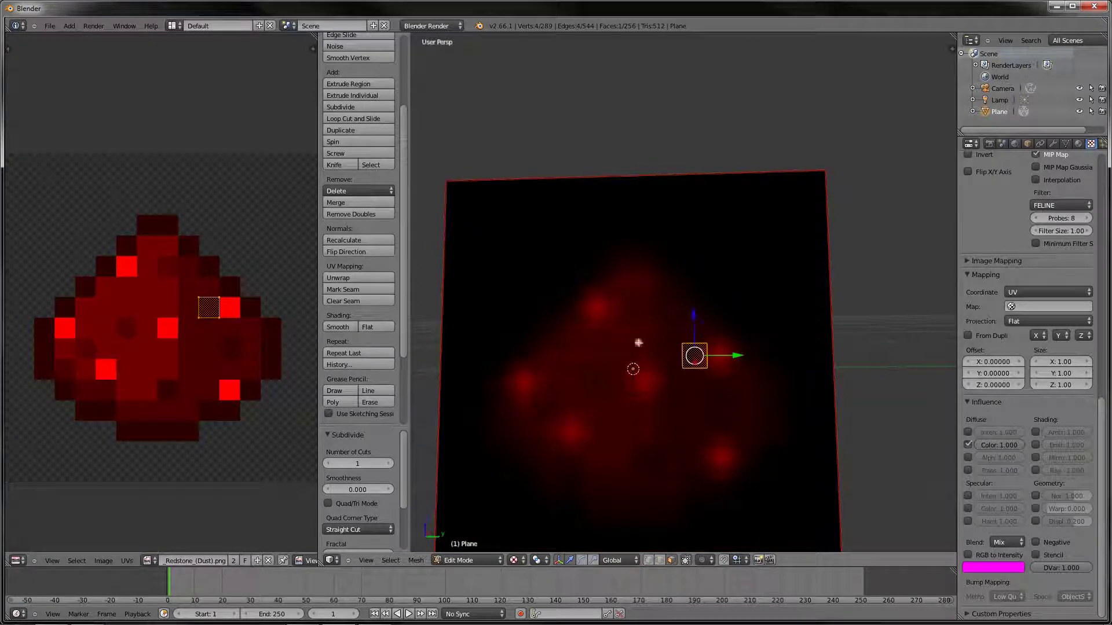
right_click(659, 346)
key(g)
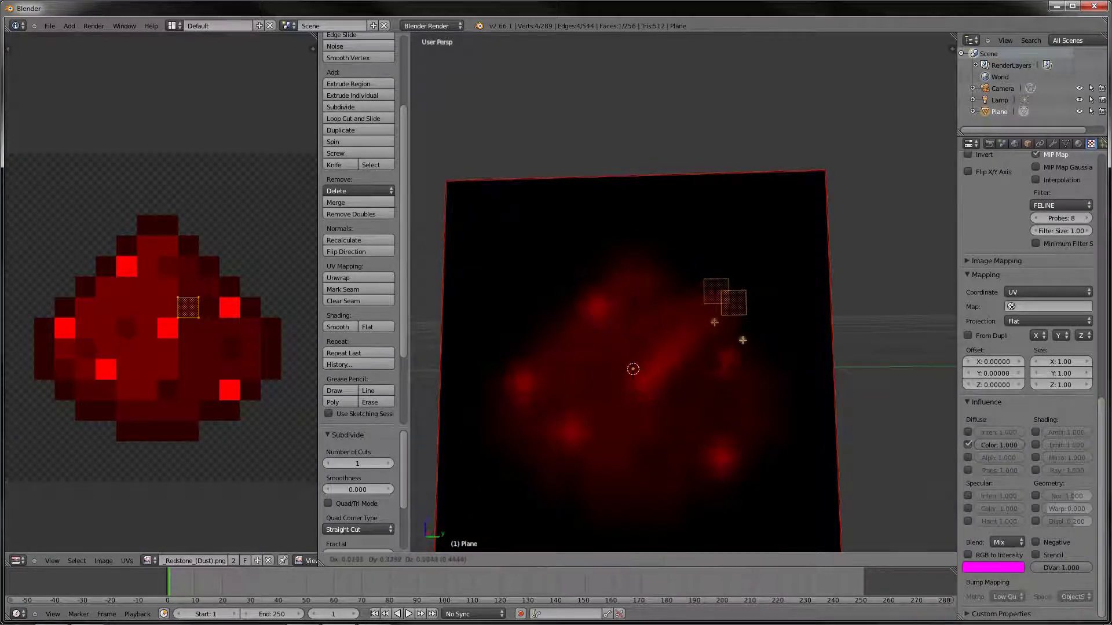
right_click(649, 362)
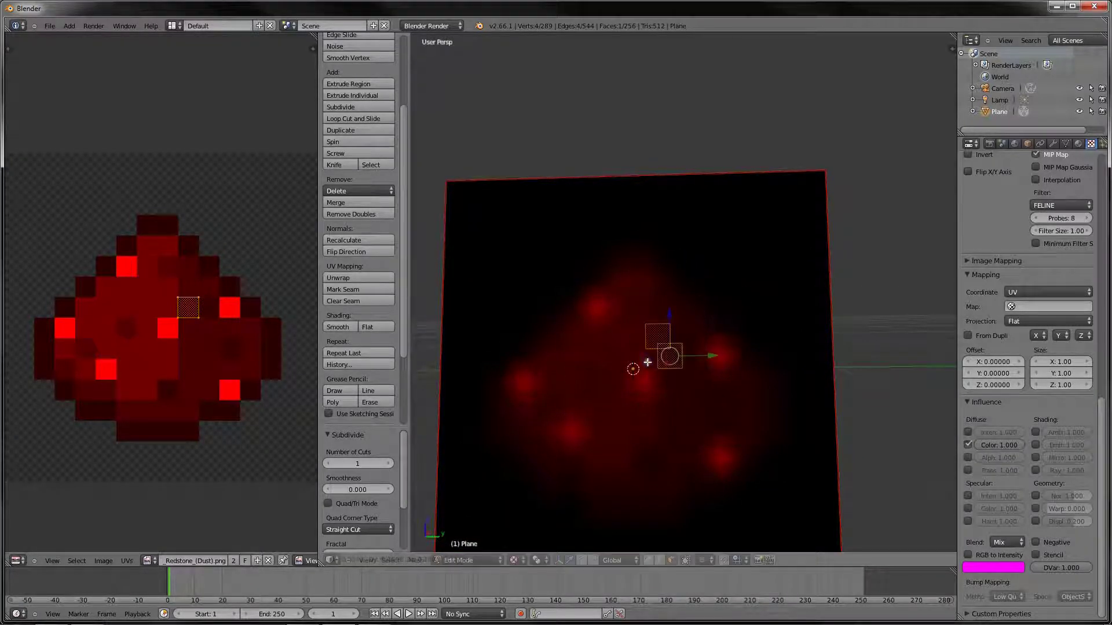
Select the transparent faces bordering the dust's right side, from the upper-right slope down to its lower-right corner.
right_click(724, 299)
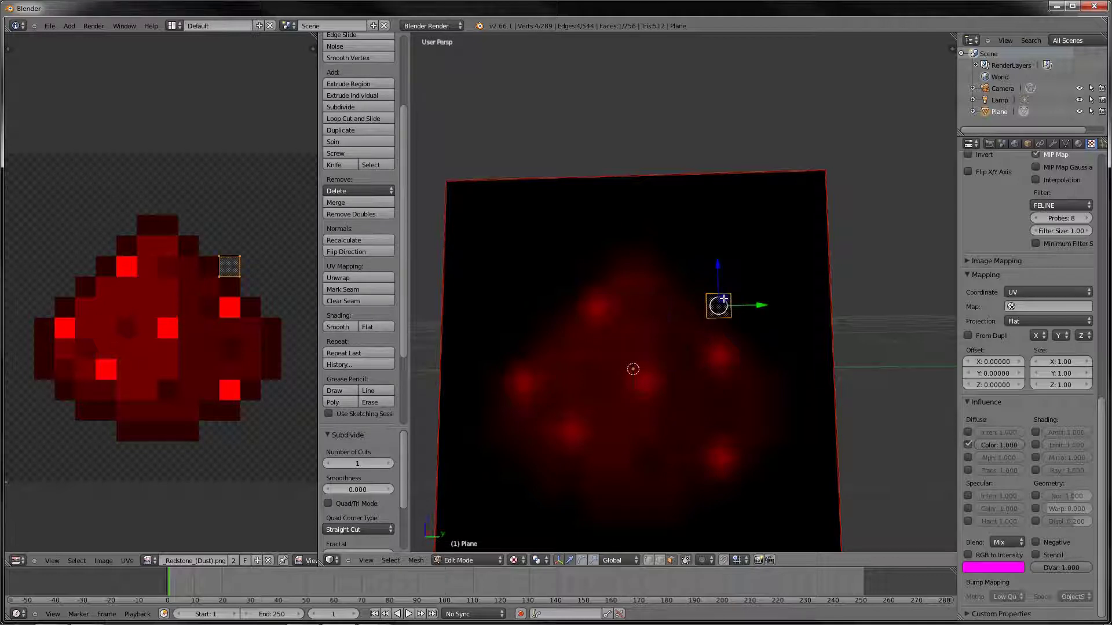
middle_drag(767, 328, 734, 306)
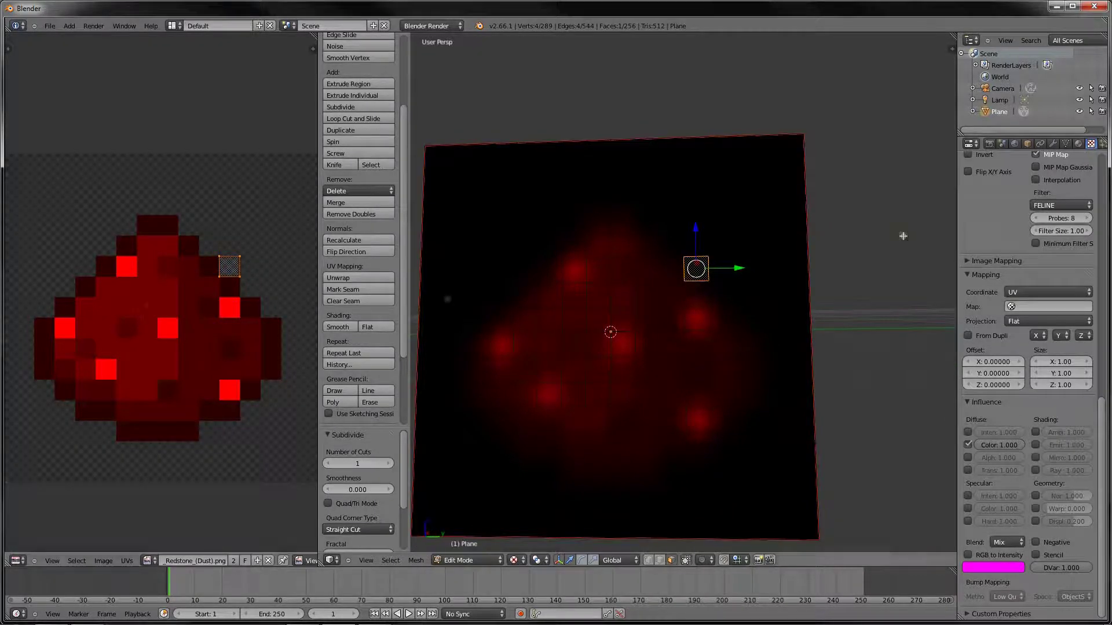
scroll(700, 297, up, 4)
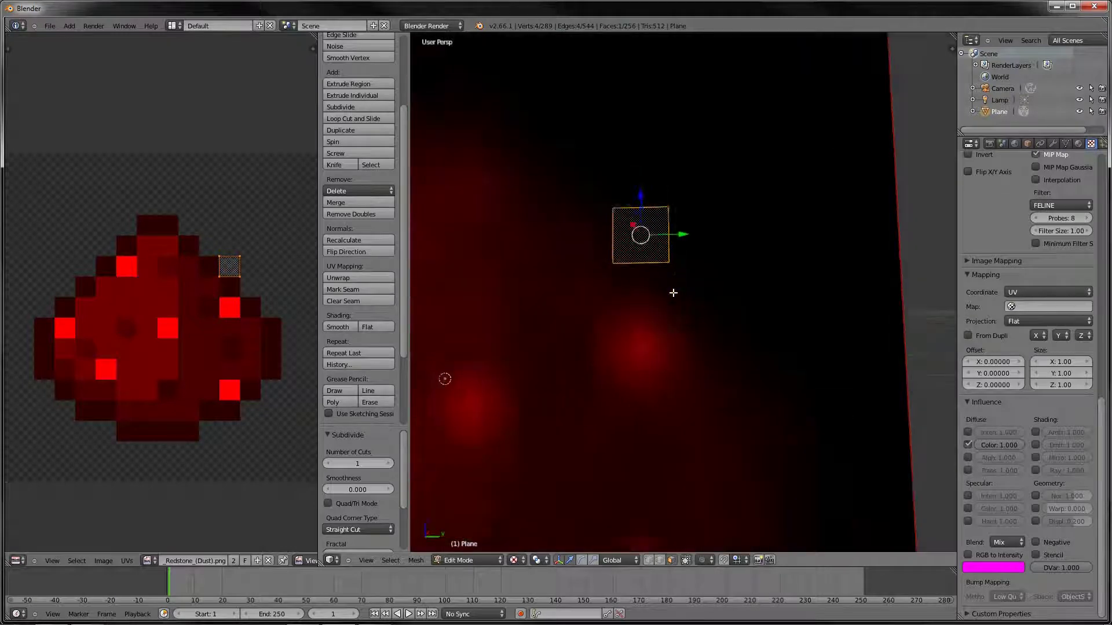
scroll(673, 293, down, 2)
ctrl+right_click(718, 313)
ctrl+right_click(760, 346)
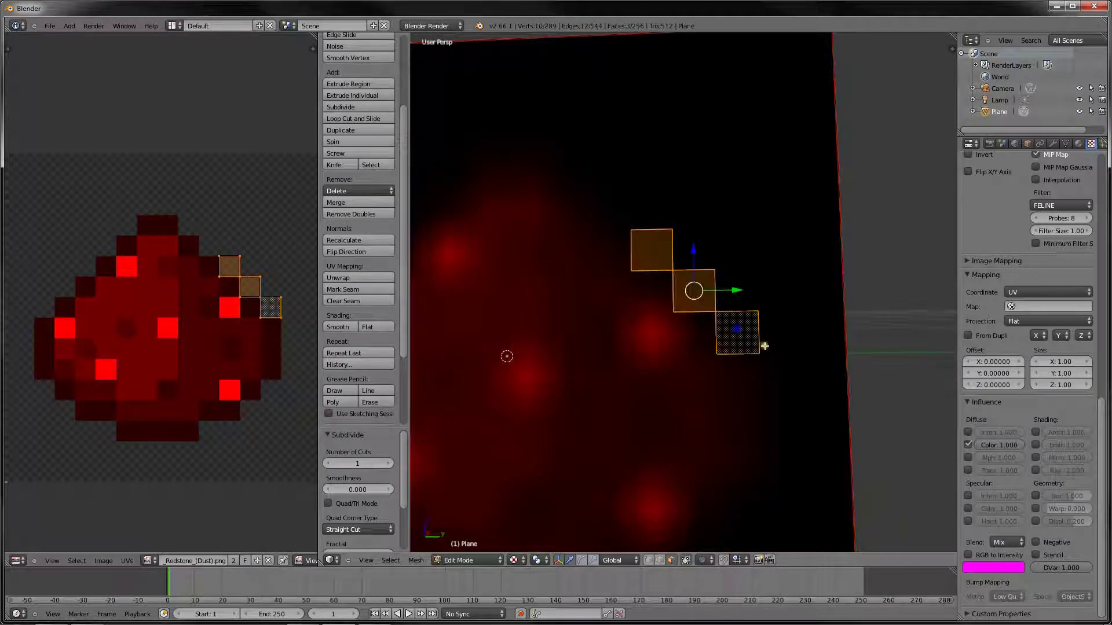
ctrl+right_click(780, 333)
ctrl+right_click(782, 375)
ctrl+right_click(782, 419)
ctrl+right_click(782, 458)
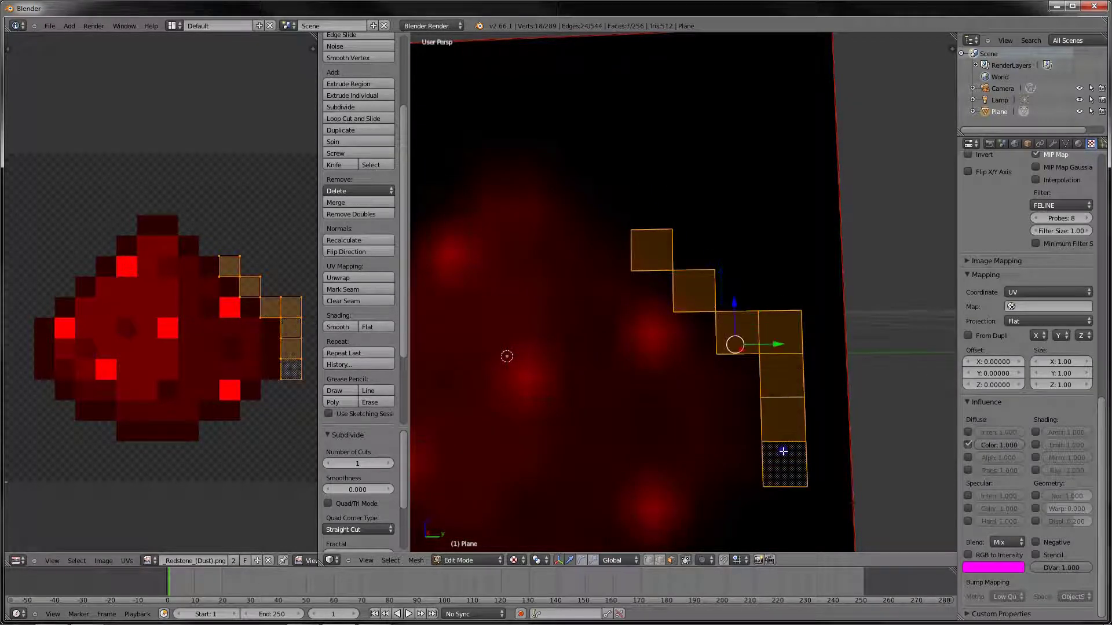
ctrl+right_click(751, 489)
ctrl+right_click(744, 503)
Extend the face selection along the bottom and around the rest of the dust's outline, and delete the closed ring of faces.
shift+middle_drag(744, 503, 764, 345)
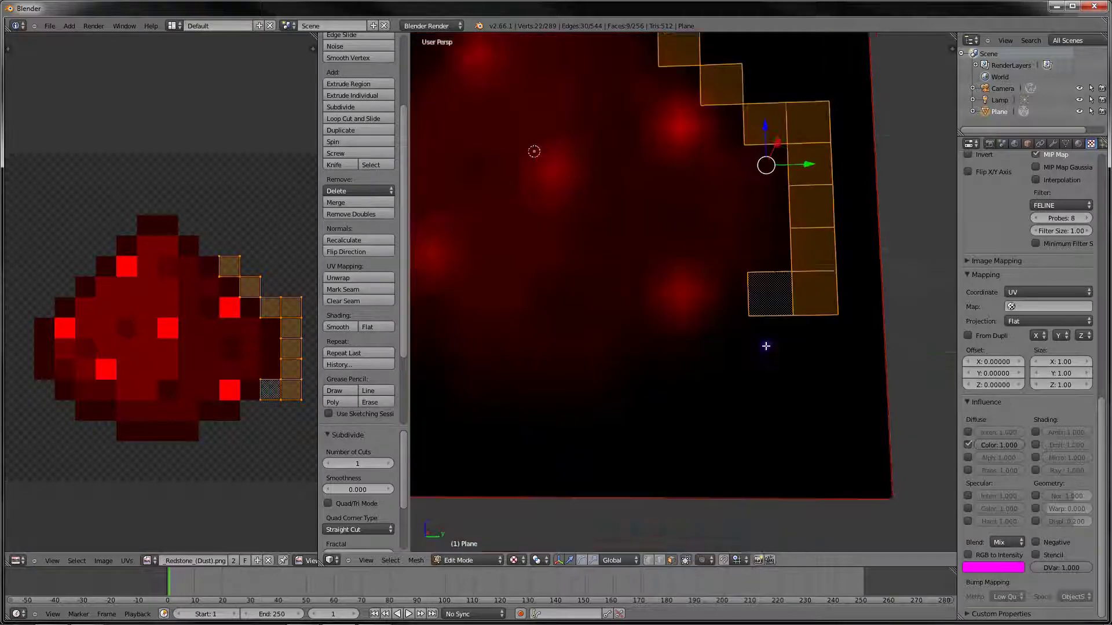
ctrl+right_click(736, 311)
ctrl+right_click(689, 348)
ctrl+right_click(650, 349)
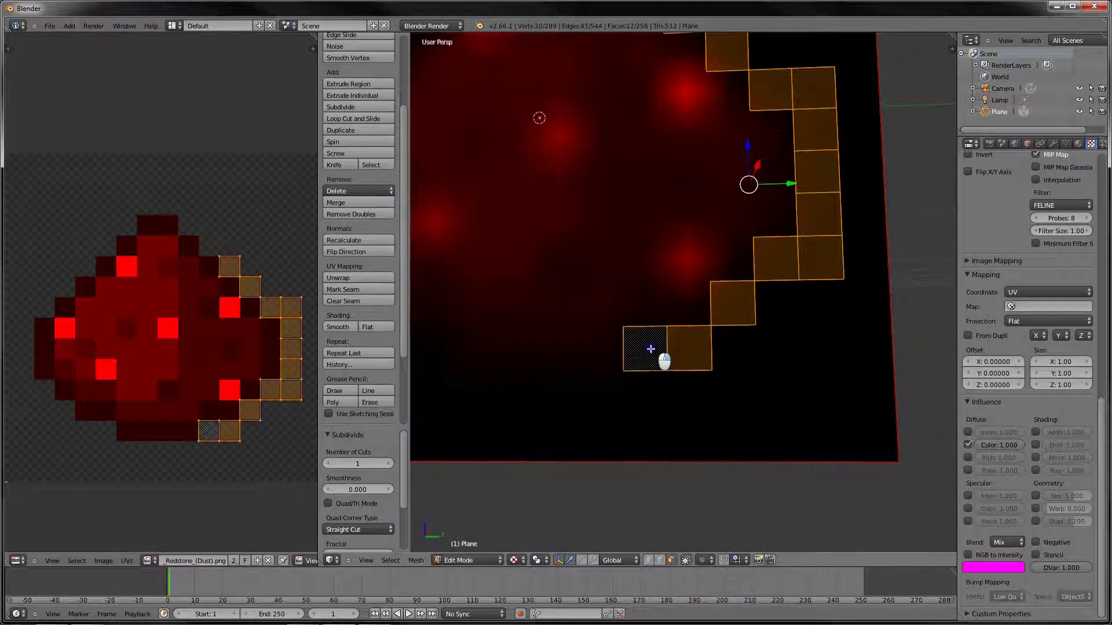
ctrl+right_click(603, 395)
ctrl+right_click(560, 394)
ctrl+right_click(517, 394)
ctrl+right_click(472, 393)
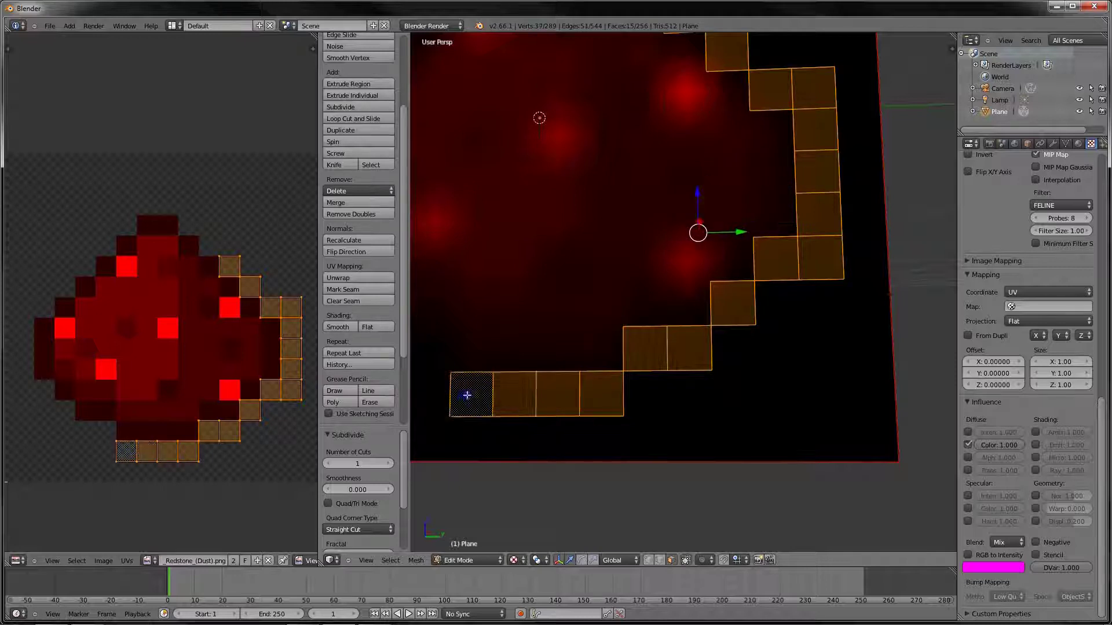
shift+middle_drag(463, 392, 627, 429)
ctrl+right_click(602, 386)
ctrl+right_click(559, 387)
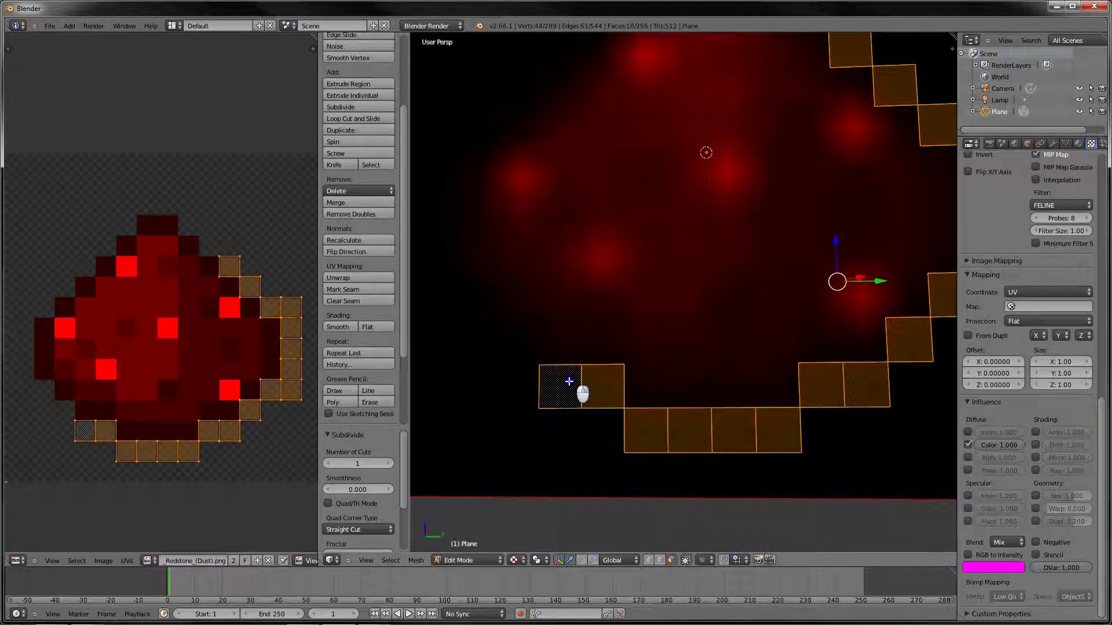
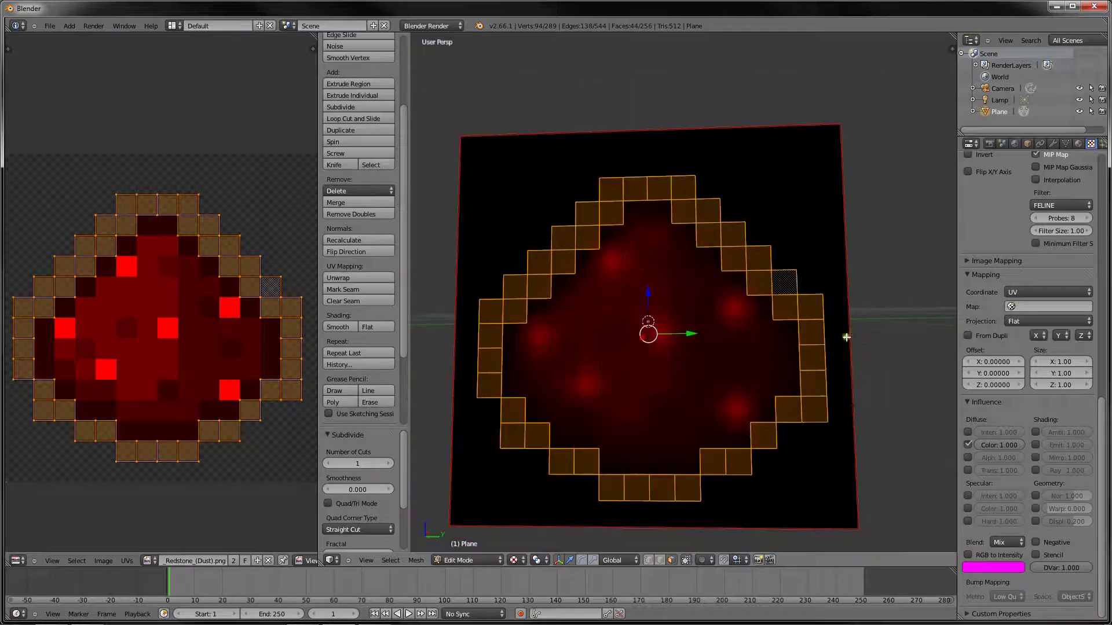
key(x)
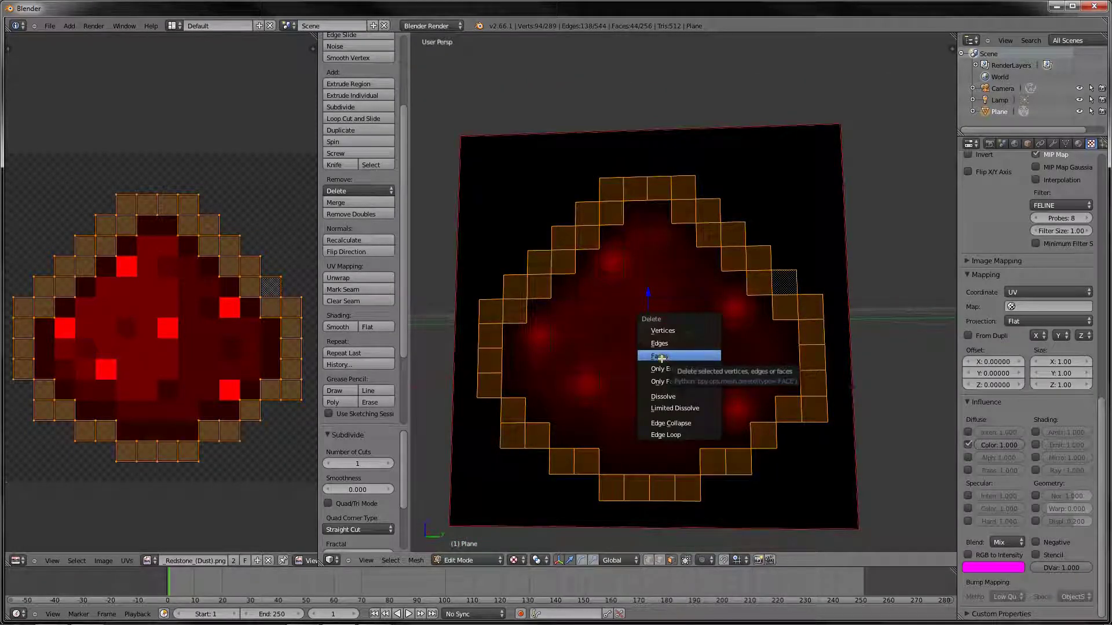
click(662, 357)
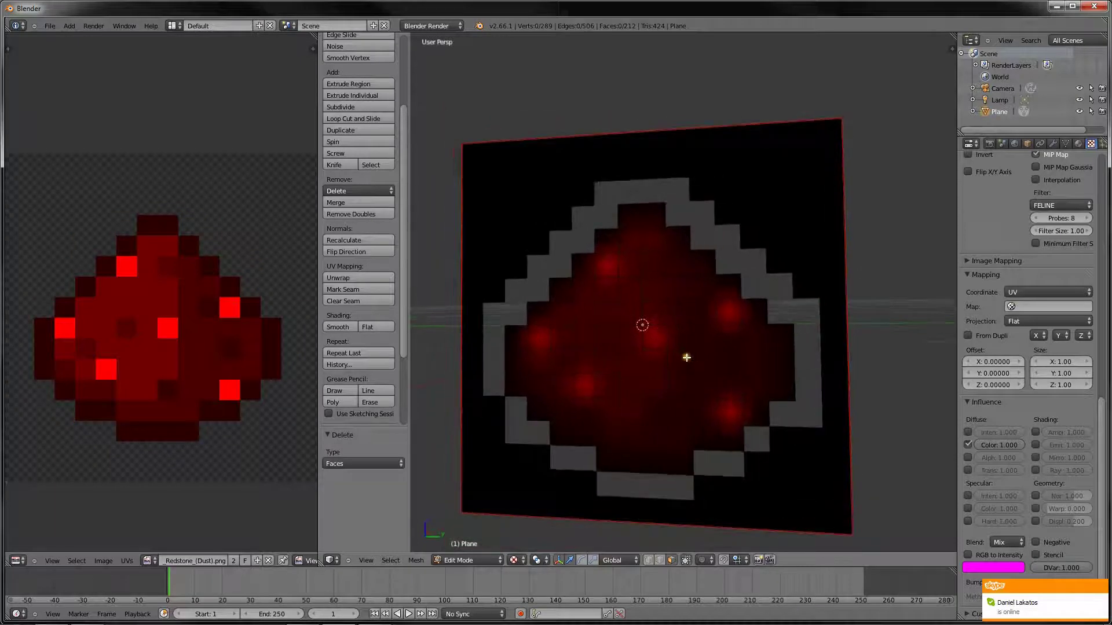
Try to box-select the leftover faces above the cut-out ring.
middle_drag(686, 358, 702, 364)
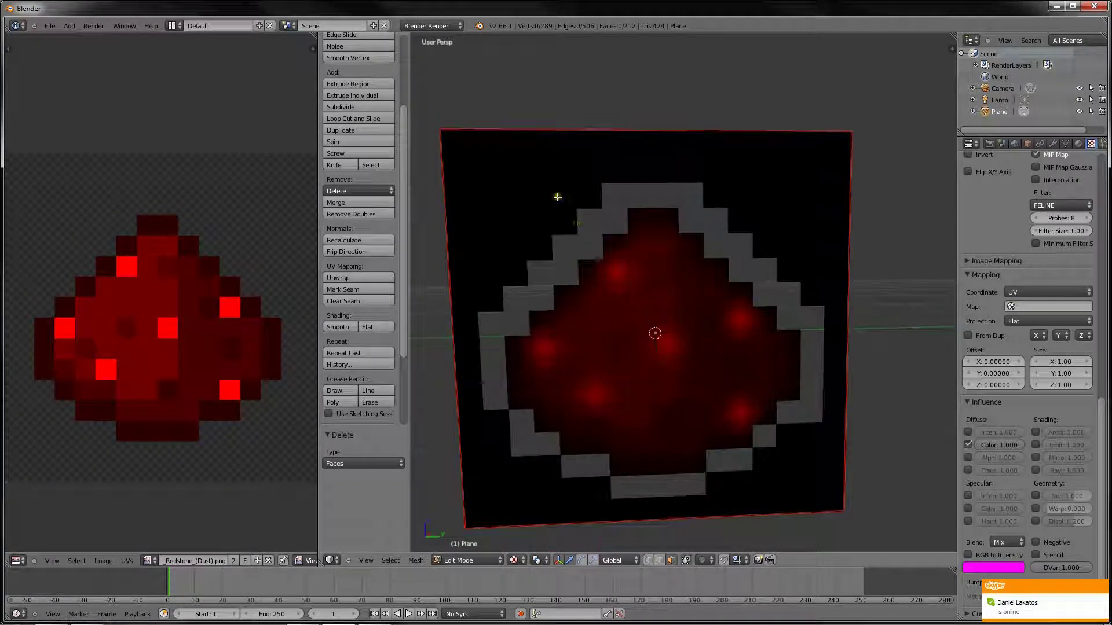
right_click(568, 212)
middle_drag(551, 221, 534, 229)
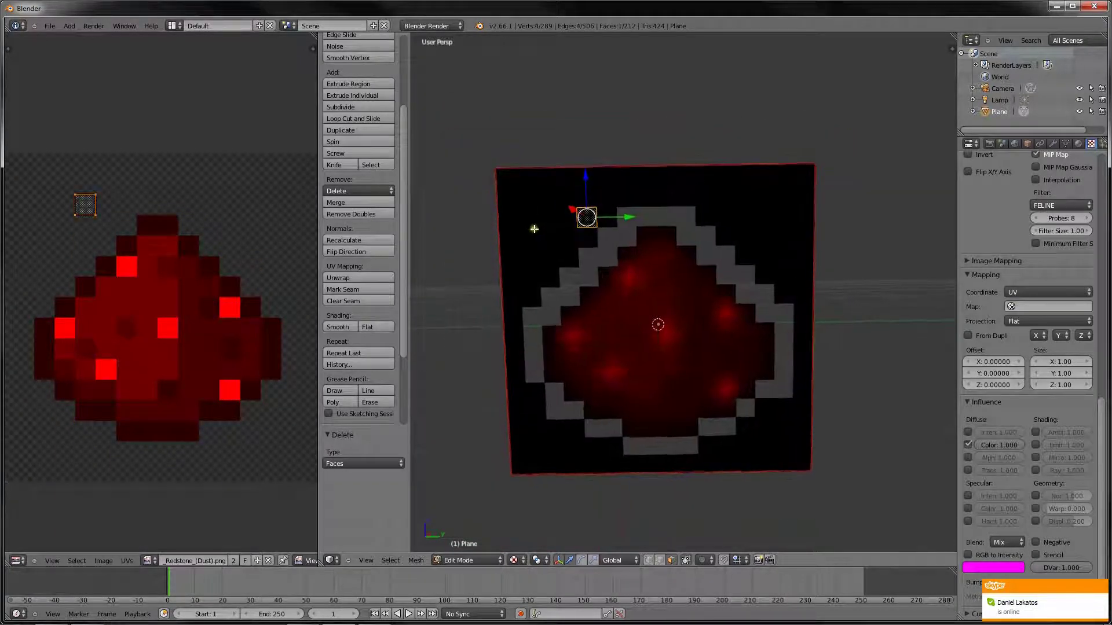
key(b)
drag(463, 147, 846, 228)
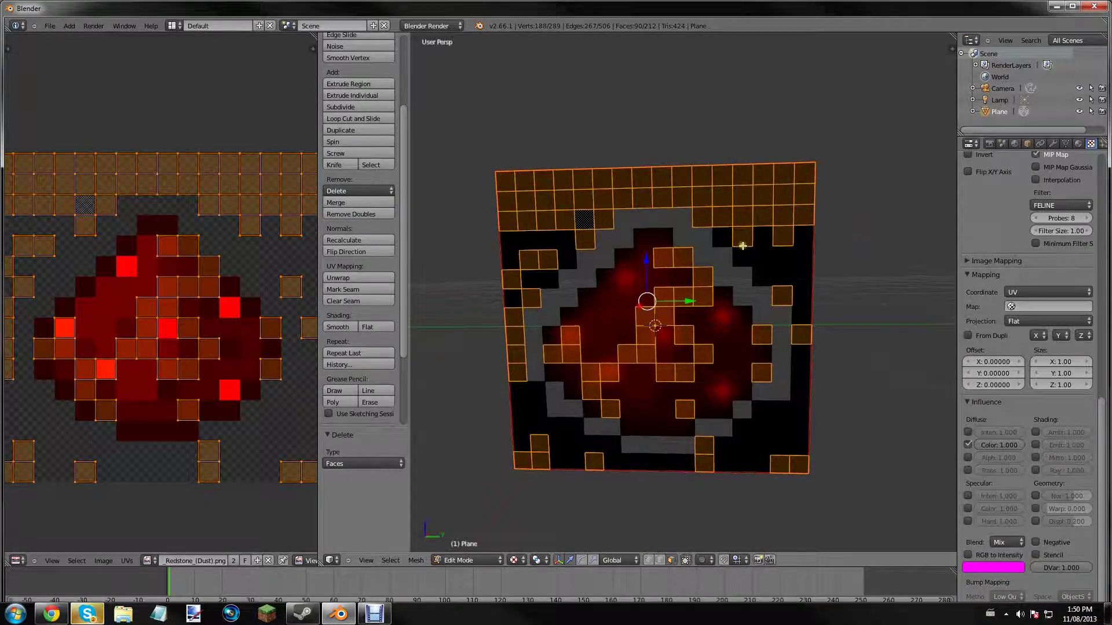
middle_drag(737, 246, 755, 252)
middle_drag(689, 379, 591, 362)
right_click(595, 174)
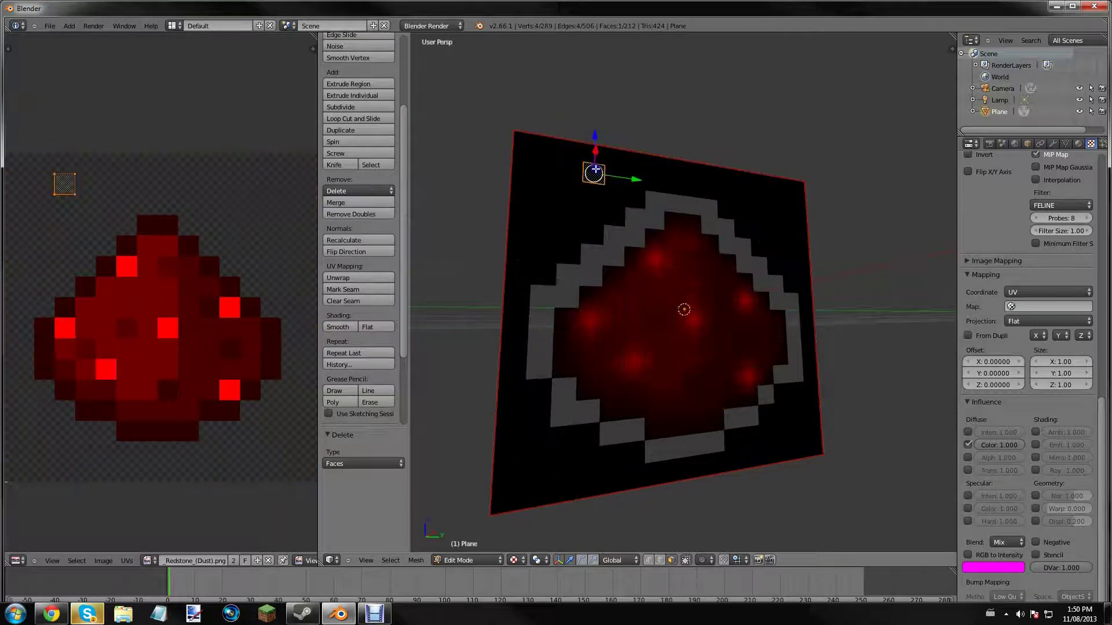
middle_drag(674, 305, 638, 320)
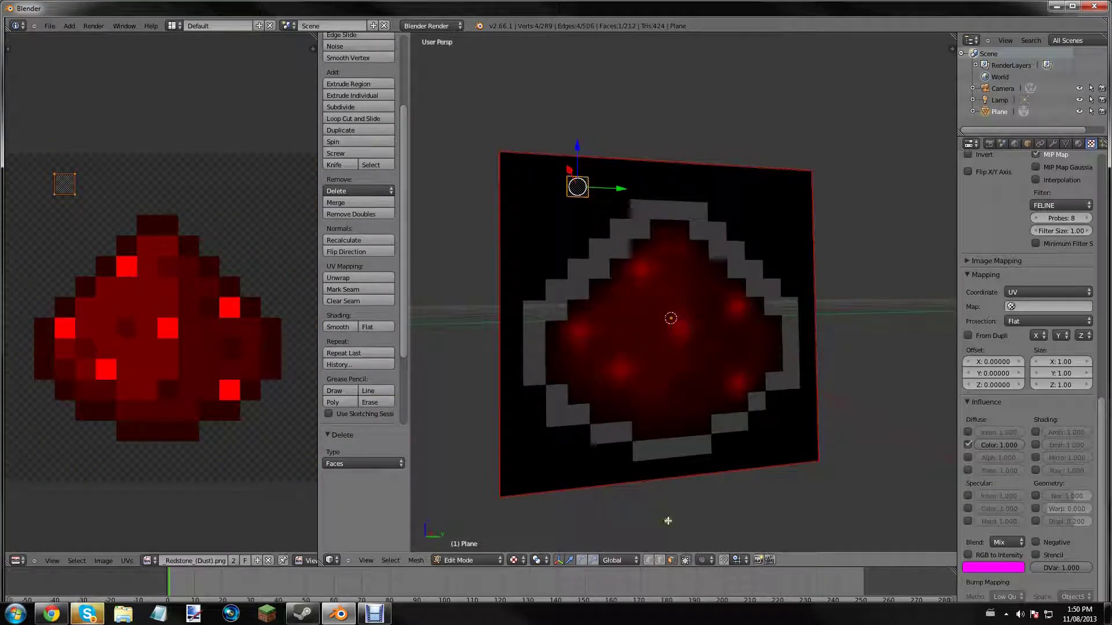
Turn off limiting selection to visible geometry and delete the leftover faces in the plane's top three rows.
click(687, 560)
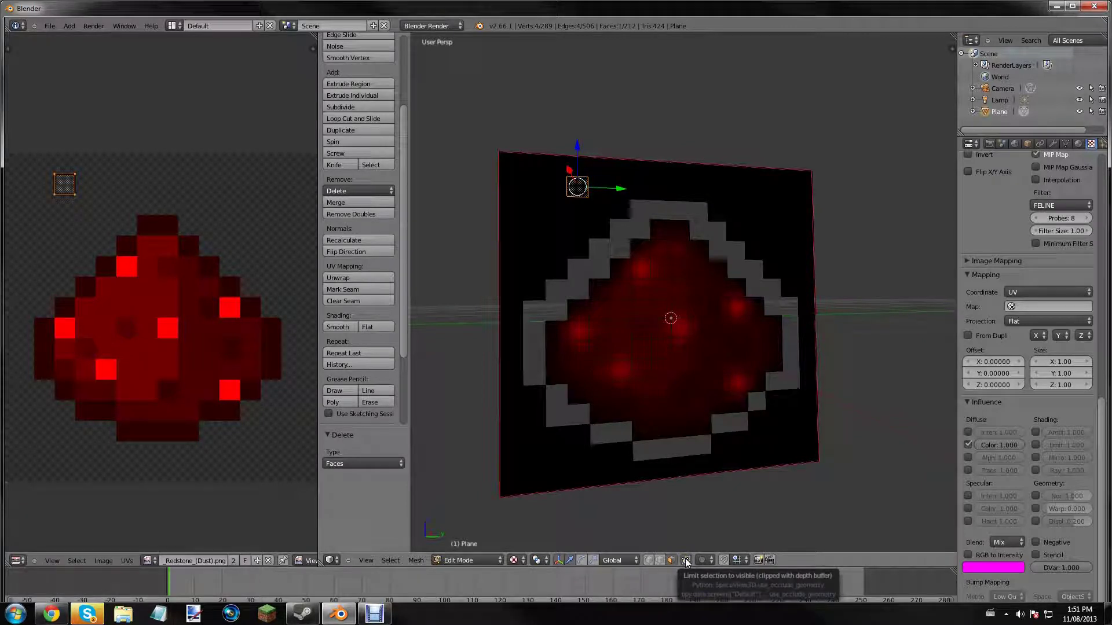
middle_drag(654, 440, 636, 393)
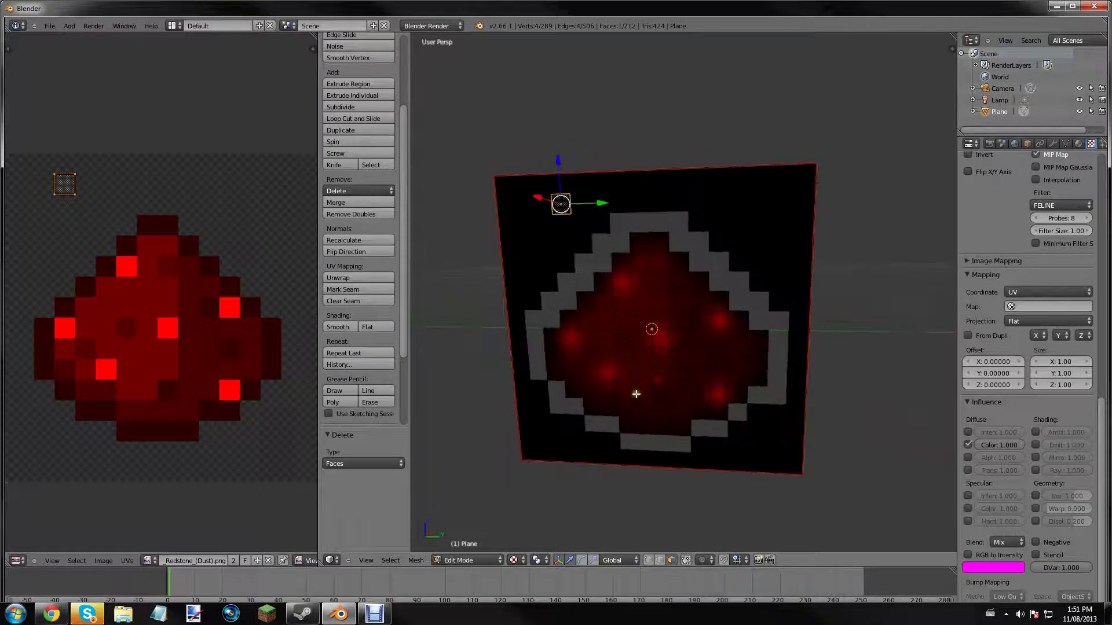
scroll(583, 278, up, 5)
scroll(621, 285, down, 7)
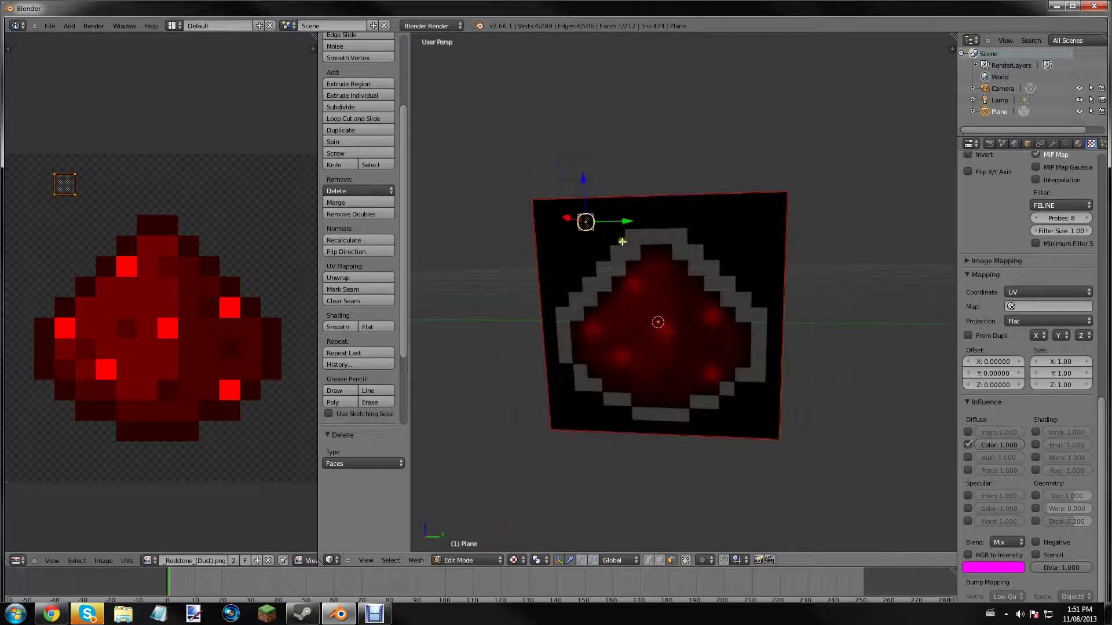
key(b)
drag(507, 155, 836, 242)
key(x)
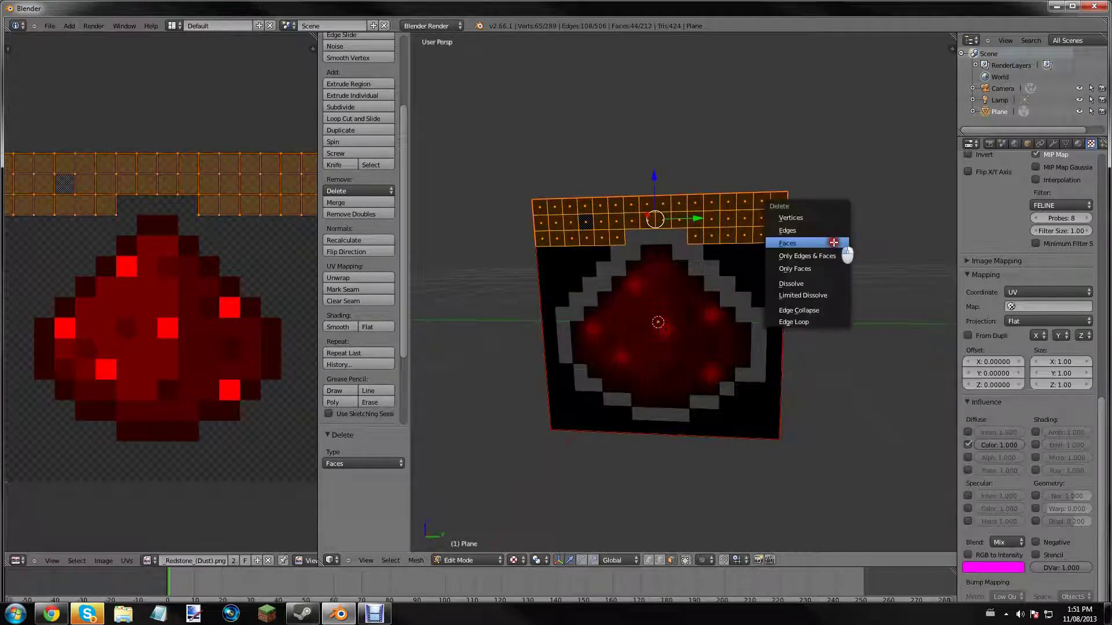
click(837, 242)
Box-select and delete the leftover faces beside the dust's upper-right slope in two batches.
key(b)
drag(701, 233, 809, 270)
key(x)
click(778, 281)
key(b)
drag(732, 264, 822, 297)
key(x)
click(772, 293)
Delete the leftover faces in the plane's two rightmost columns and those remaining at the dust's lower right.
key(b)
drag(745, 289, 813, 437)
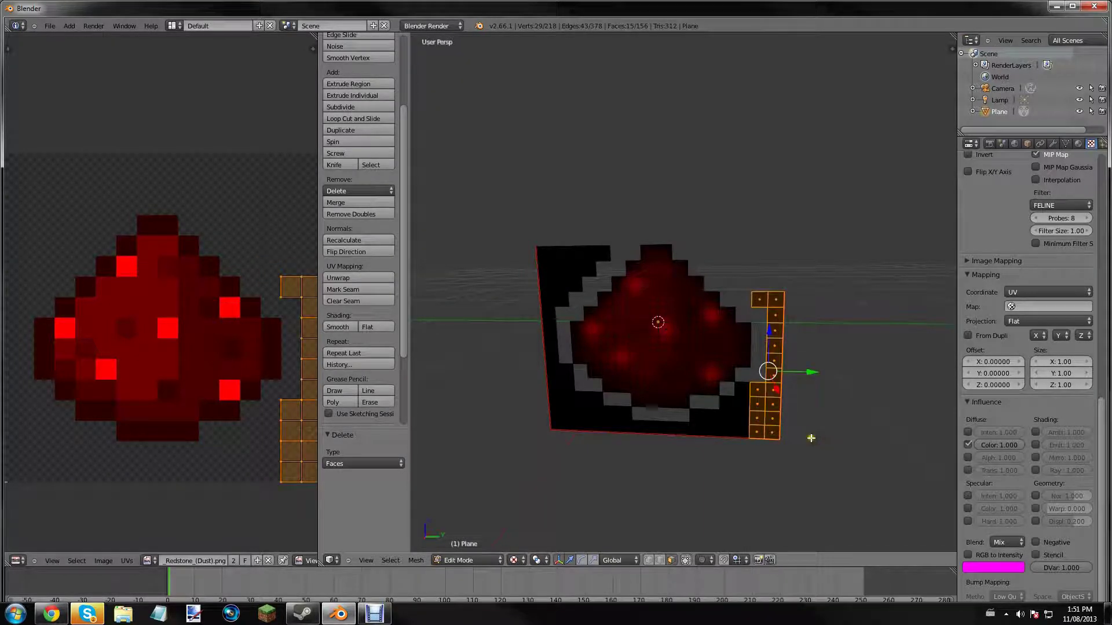
key(x)
click(799, 435)
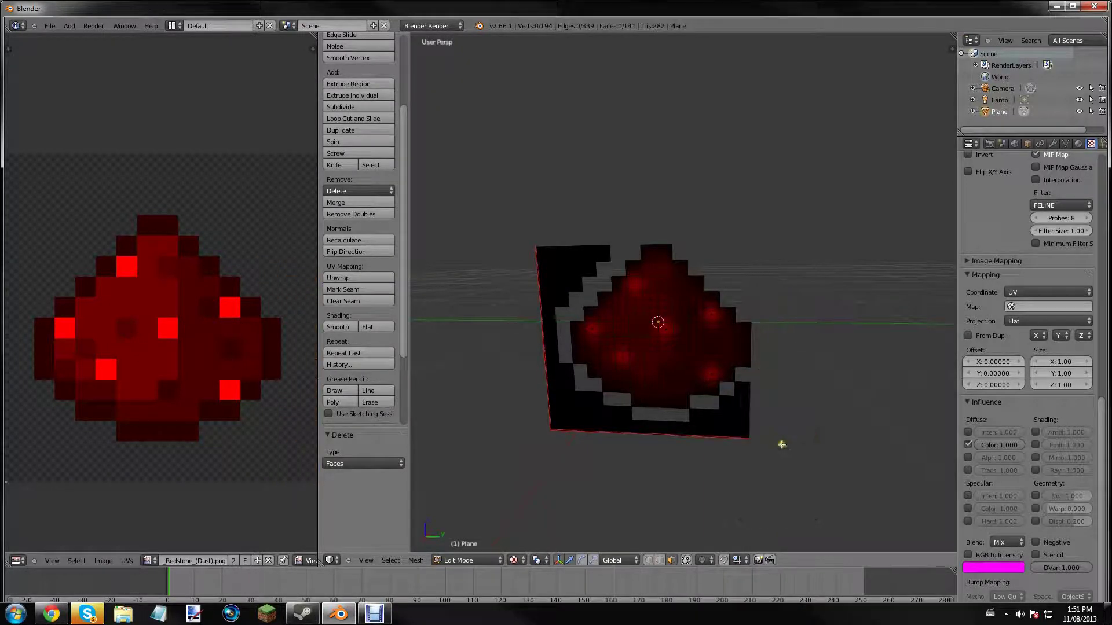
drag(794, 468, 726, 387)
key(x)
click(726, 387)
Box-select and delete the leftover faces in the plane's bottom two rows.
key(b)
drag(757, 463, 512, 408)
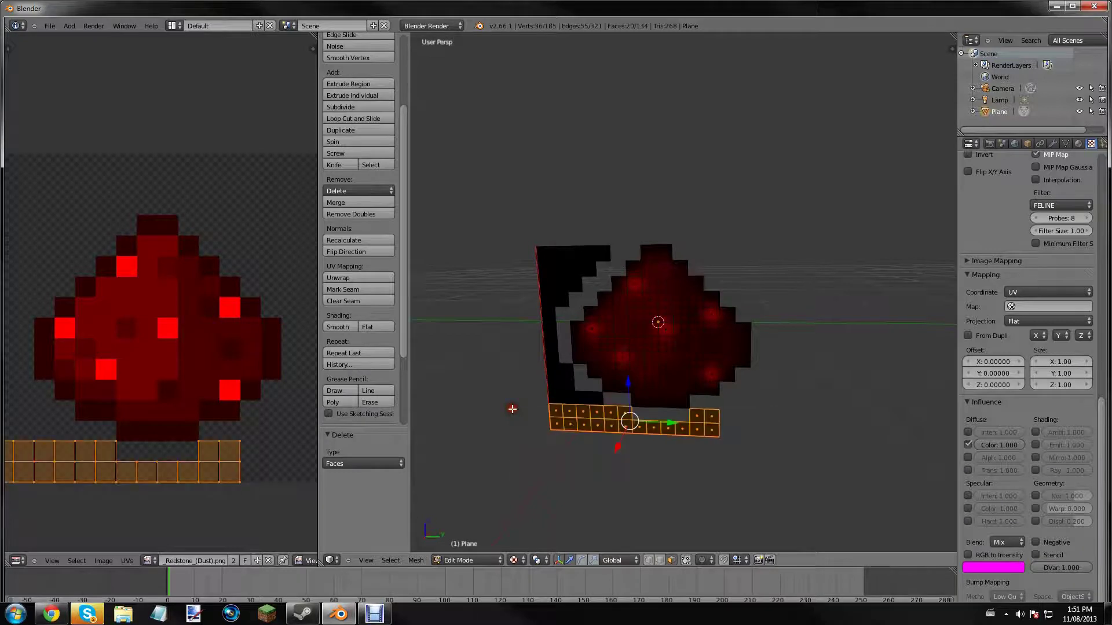
key(x)
click(524, 427)
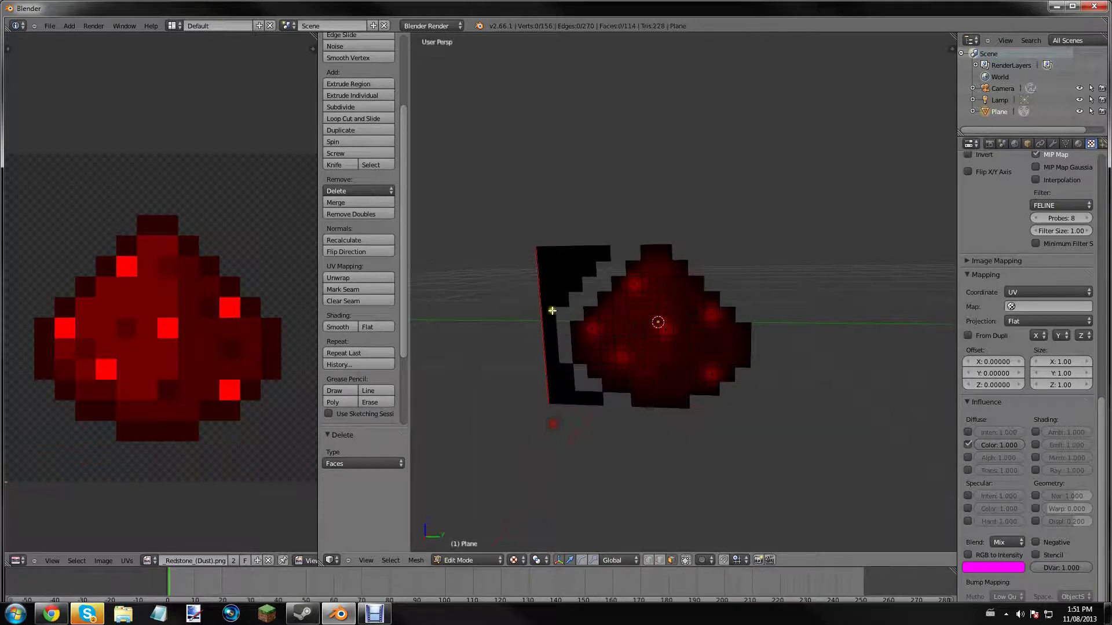
Box-select and delete the leftover faces in the plane's two leftmost columns.
key(b)
drag(503, 215, 571, 412)
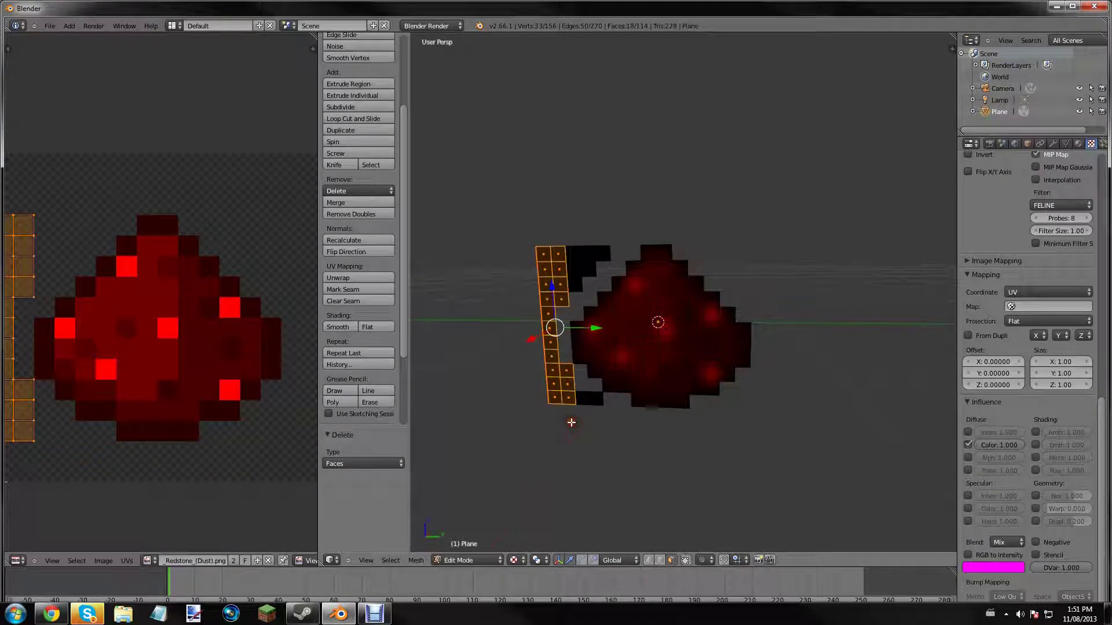
key(x)
click(603, 404)
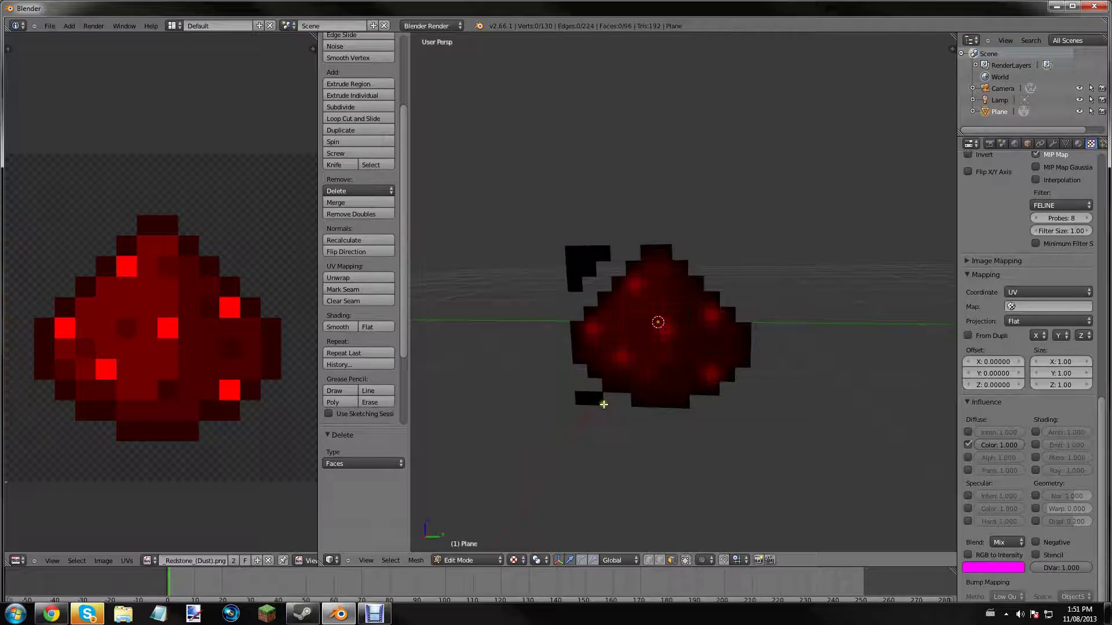
Select the two stray faces at the lower left and the six at the upper left of the dust, and delete them.
click(594, 395)
right_click(584, 397)
shift+right_click(596, 398)
shift+right_click(574, 284)
shift+right_click(575, 265)
shift+right_click(573, 253)
shift+right_click(587, 253)
shift+right_click(587, 268)
shift+right_click(603, 253)
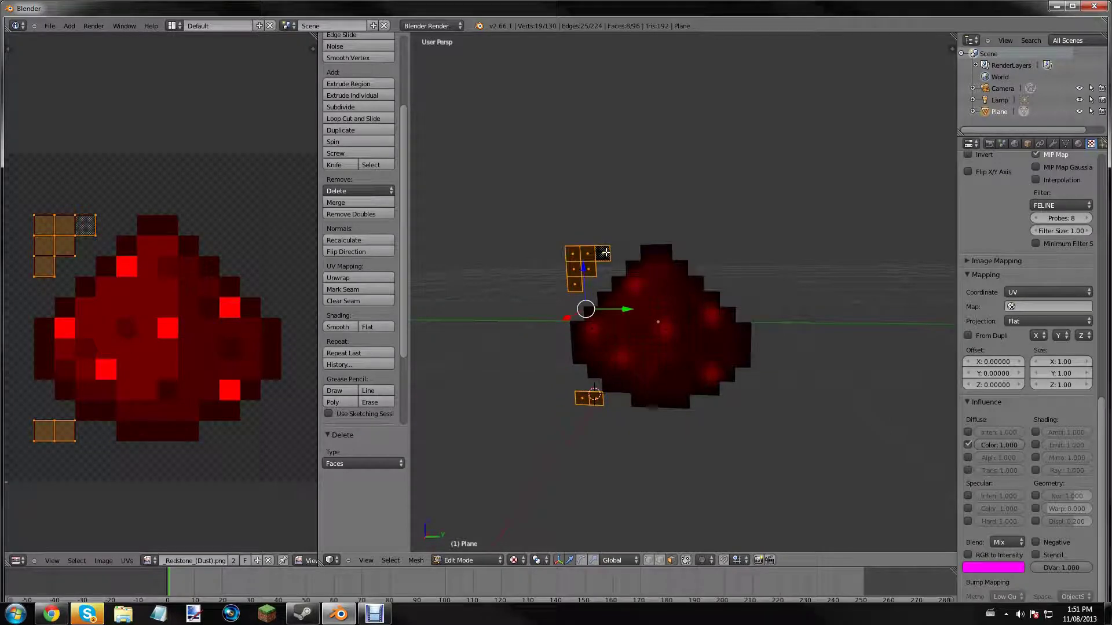
key(x)
click(606, 252)
Return the trimmed dust mesh to Object Mode and render the current frame.
middle_drag(628, 315, 717, 322)
key(Tab)
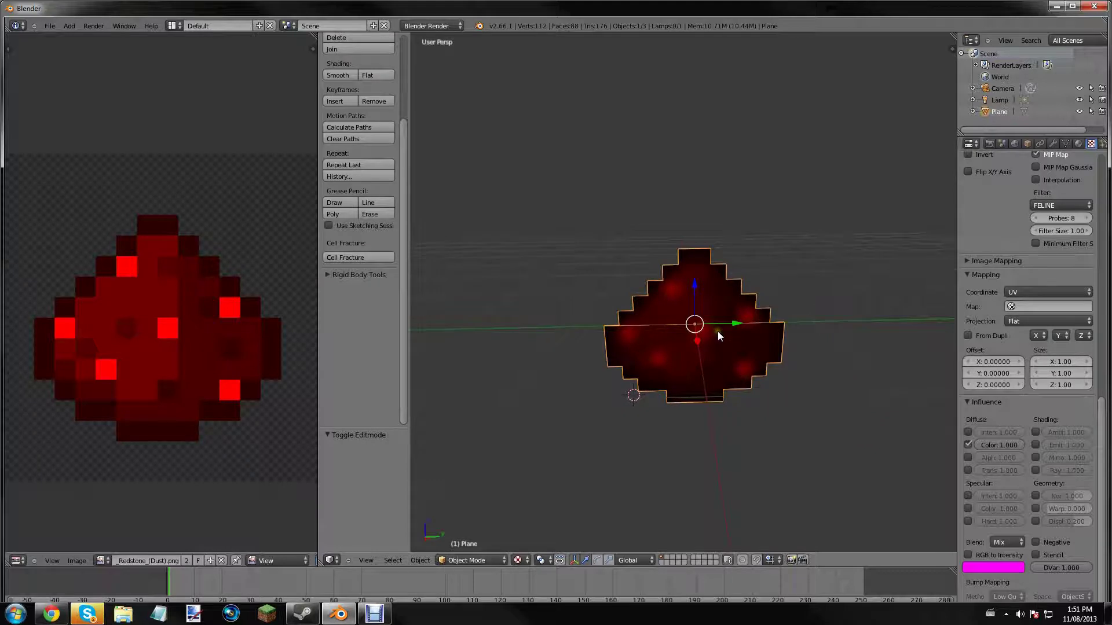
key(F12)
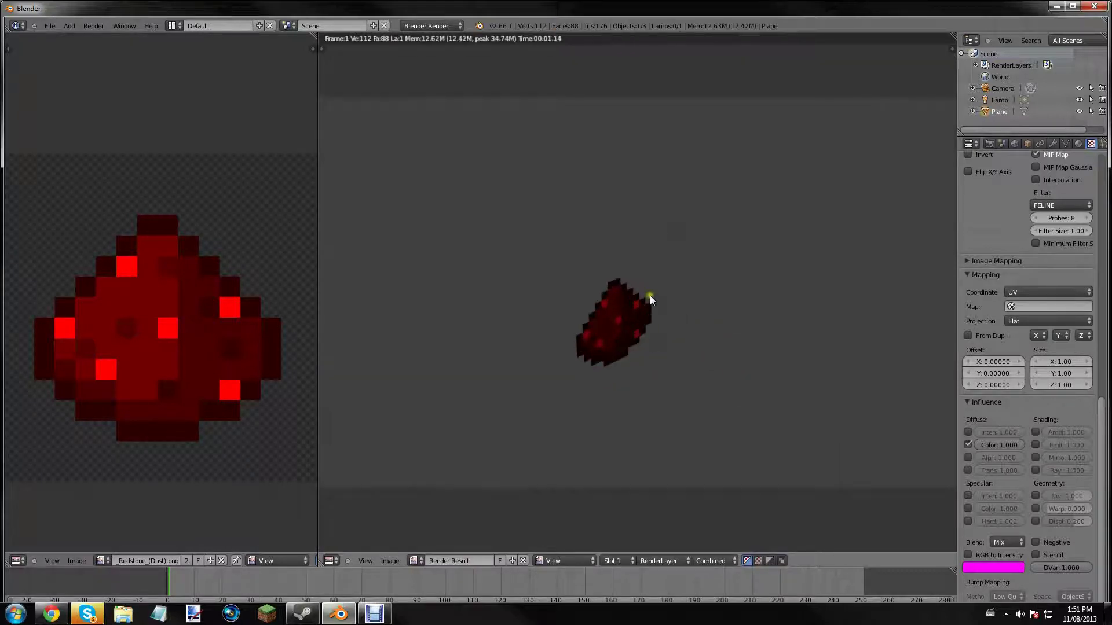
Leave the render result and add a Solidify modifier to the trimmed dust plane.
scroll(617, 274, up, 3)
key(Escape)
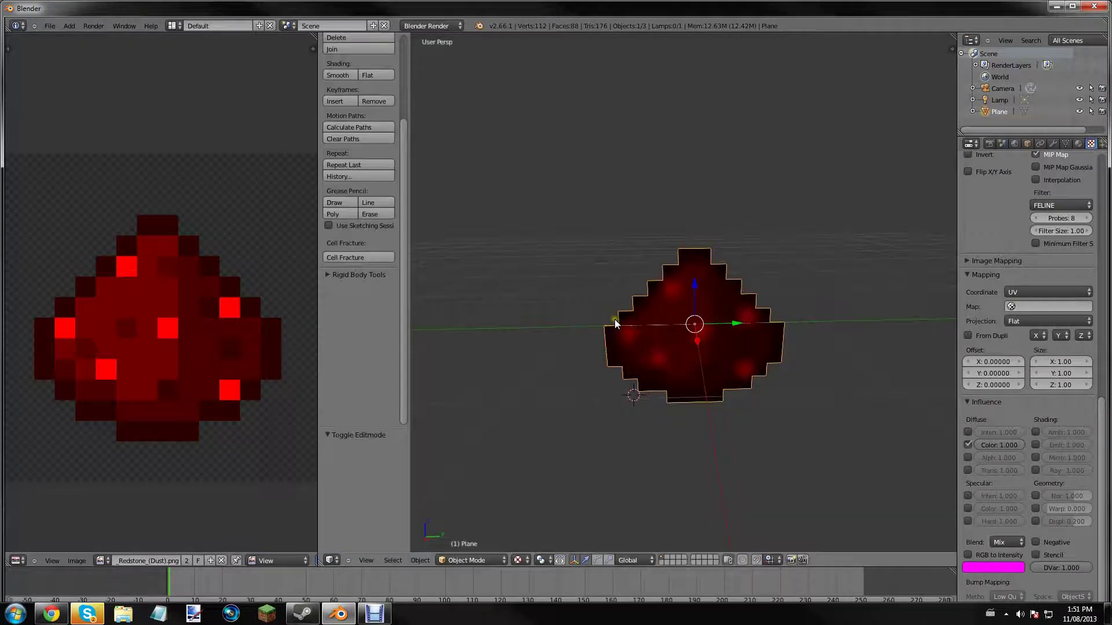
click(1053, 143)
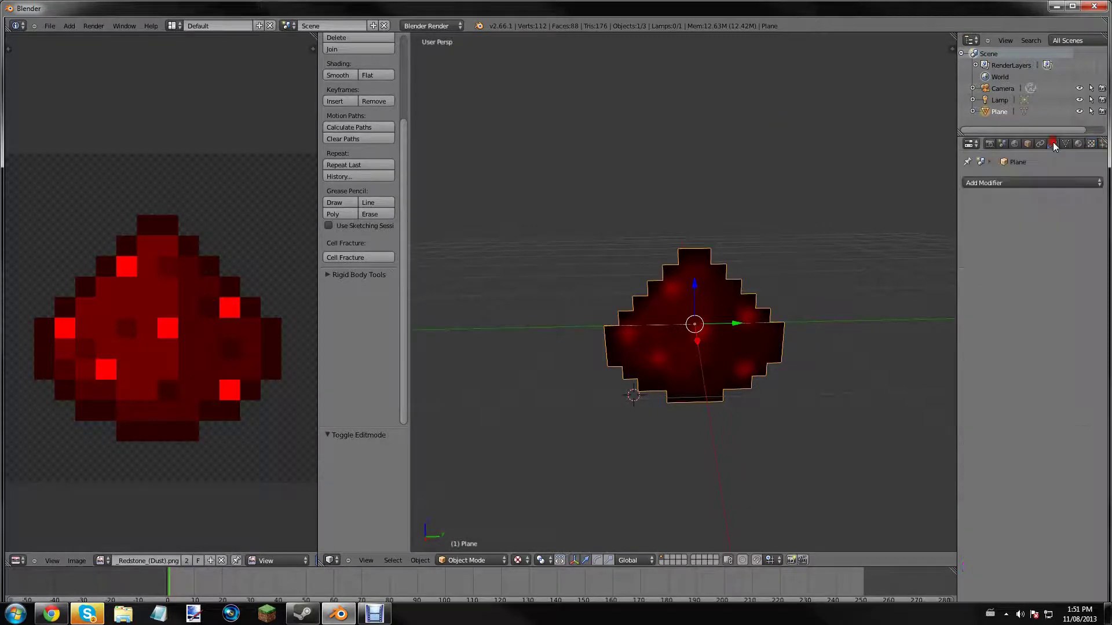
click(1023, 182)
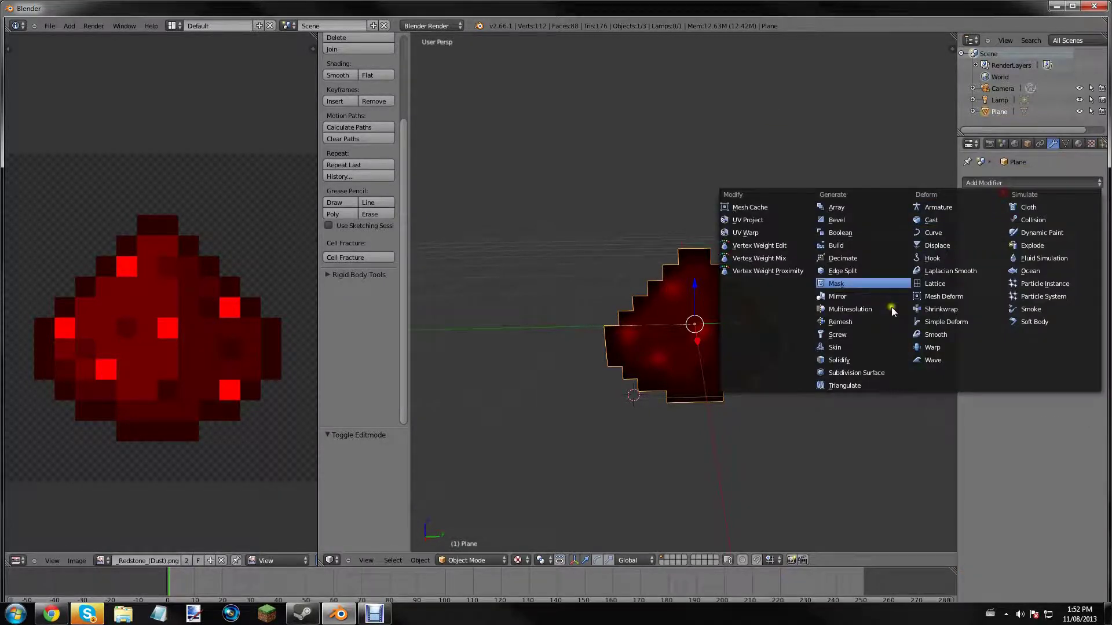
click(836, 362)
middle_drag(926, 290, 704, 357)
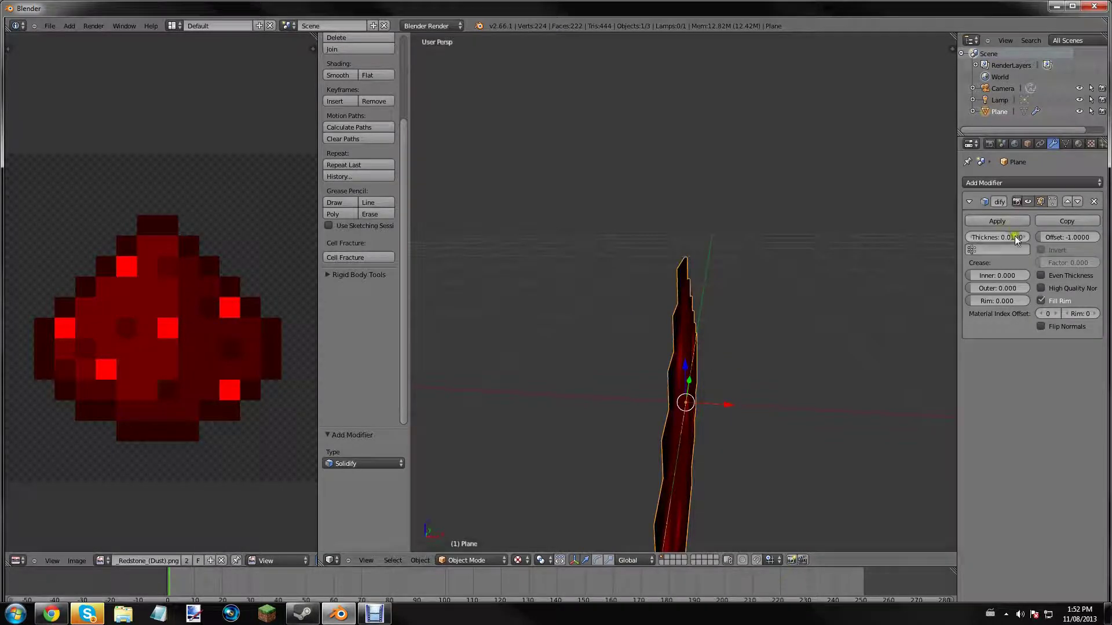
Set the Solidify modifier's thickness to 0.1.
ctrl+scroll(1015, 237, up, 1)
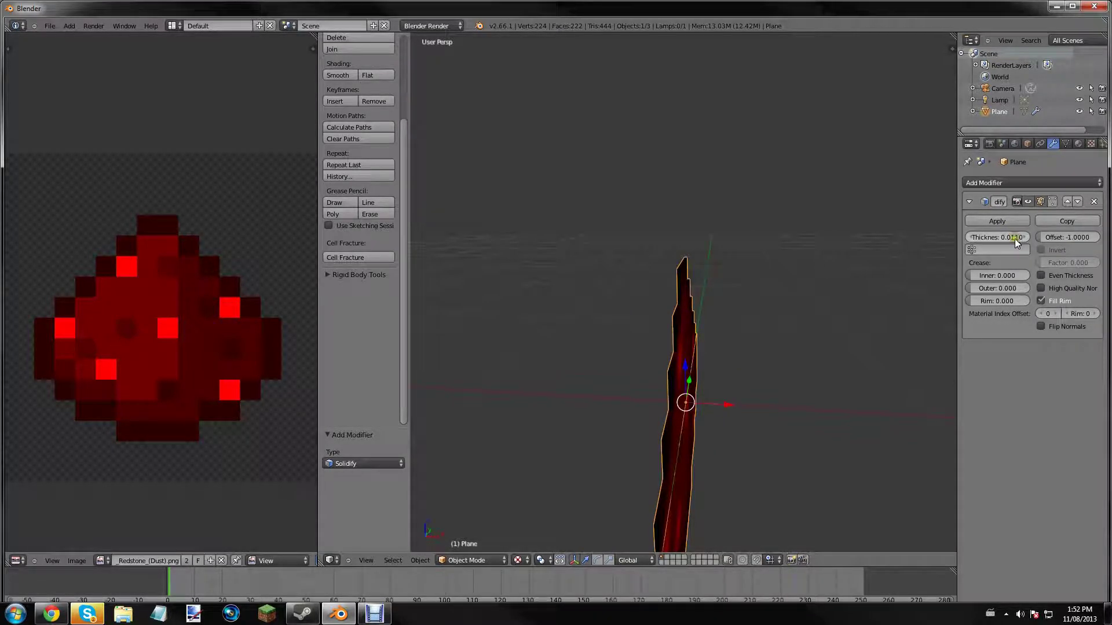
click(1014, 237)
key(BackSpace)
text(.)
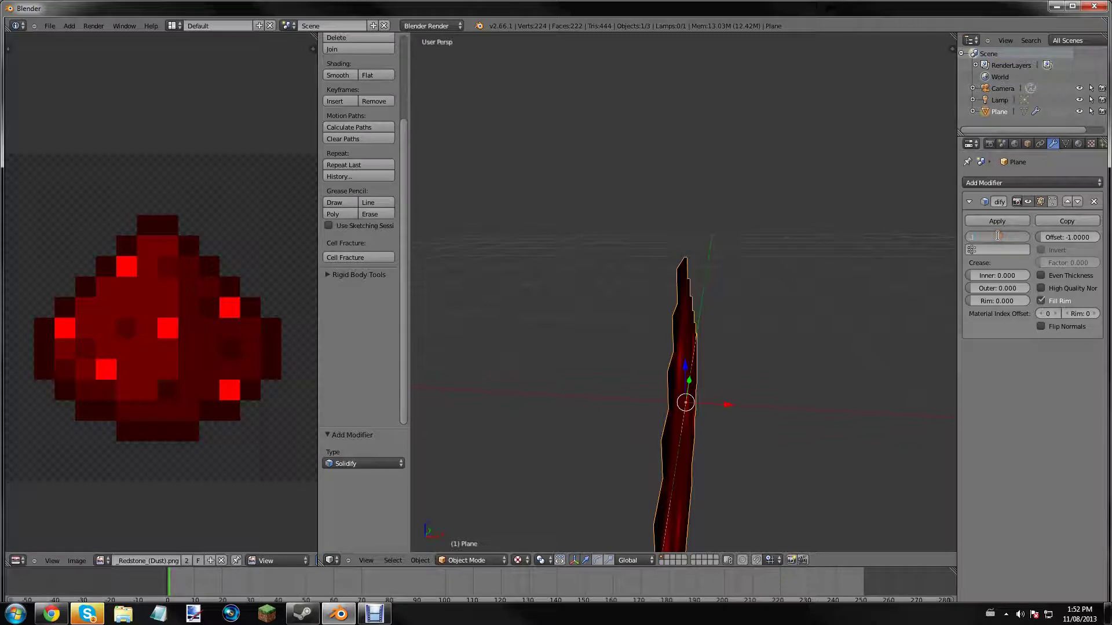
text(1)
key(Return)
middle_drag(791, 311, 679, 363)
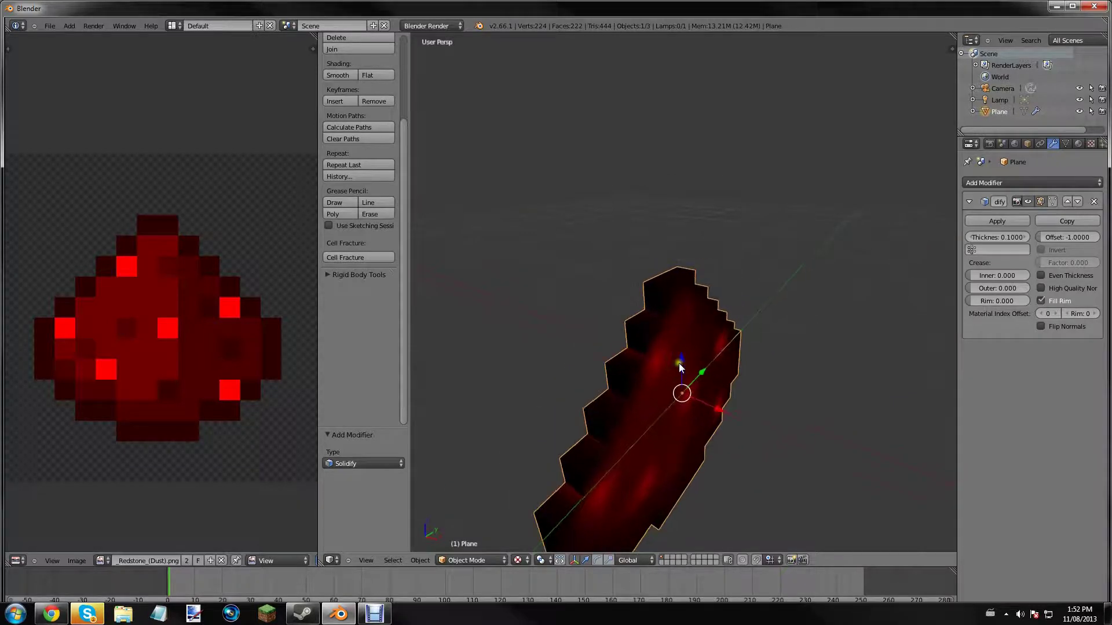
Try an exaggerated Solidify thickness of about 1.19 and render the dust with it.
drag(981, 237, 1037, 238)
middle_drag(637, 272, 561, 290)
key(F12)
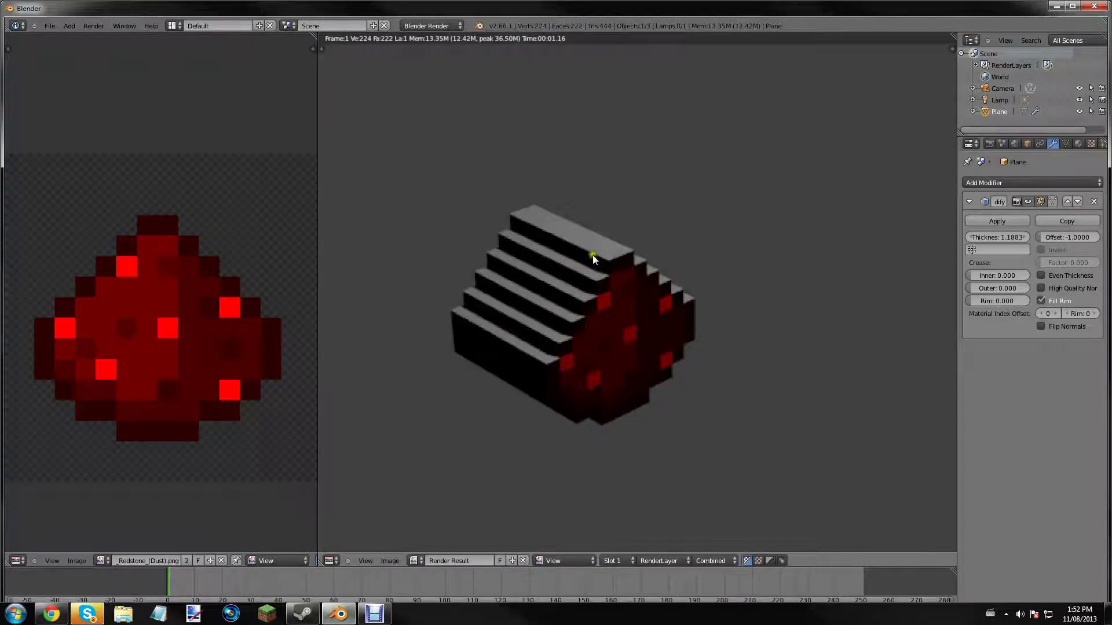
key(Escape)
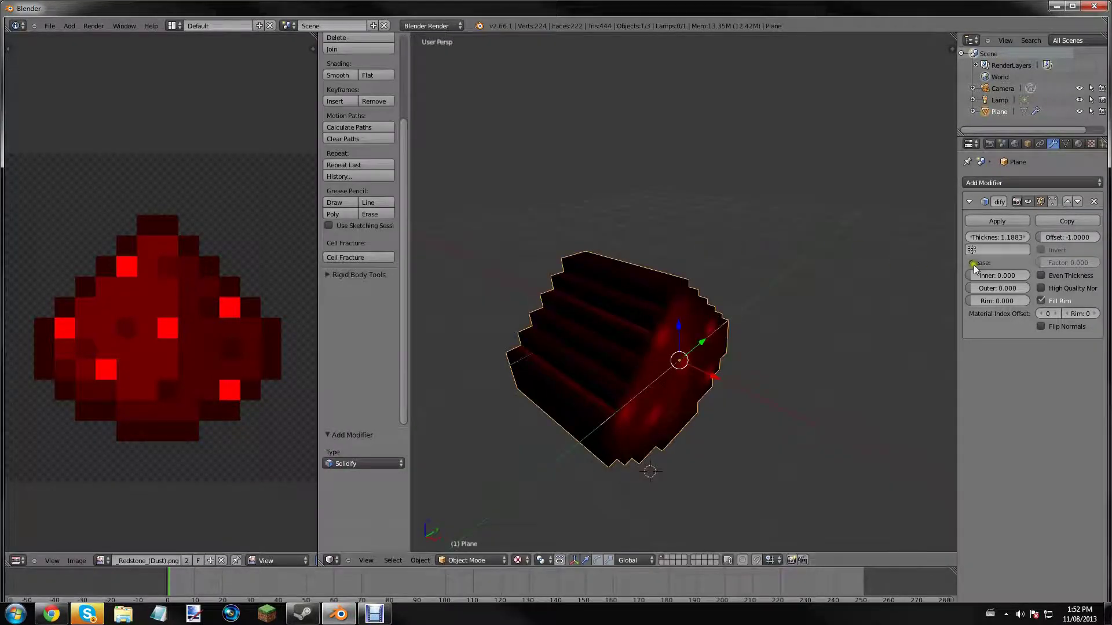
Set the Solidify thickness to 0.1 and apply the modifier to the dust mesh.
click(999, 240)
text(.1)
key(Return)
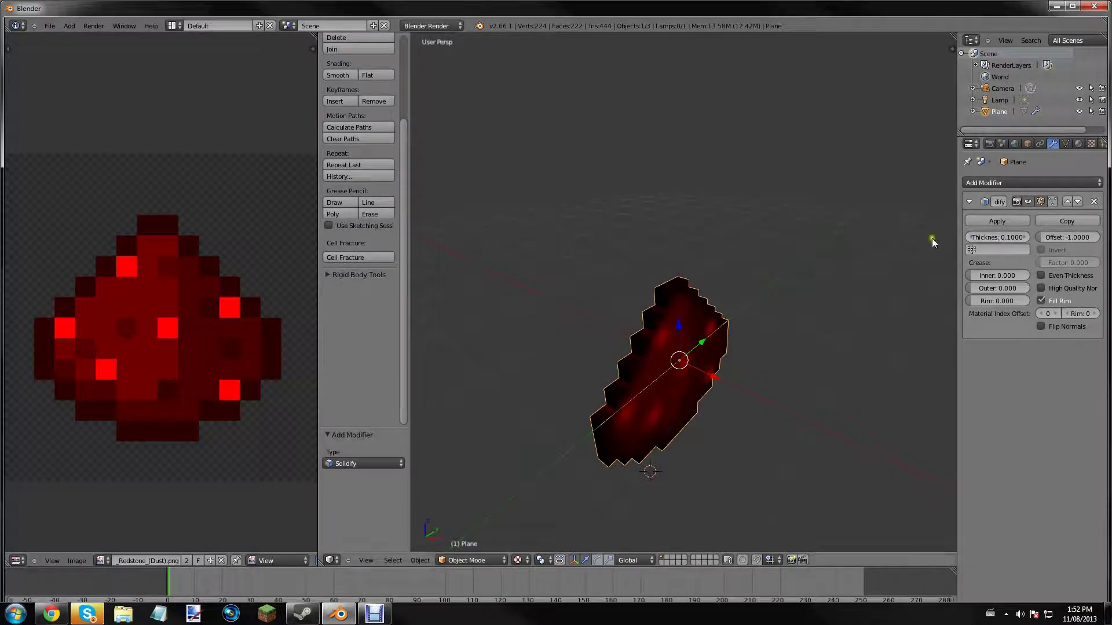
middle_drag(755, 334, 601, 273)
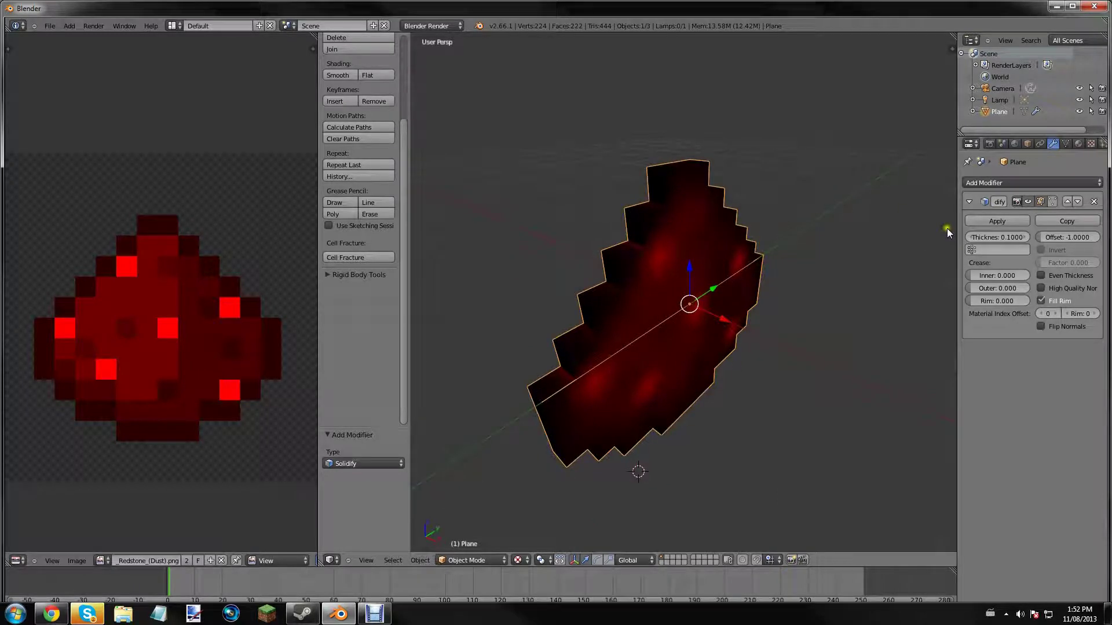
click(992, 220)
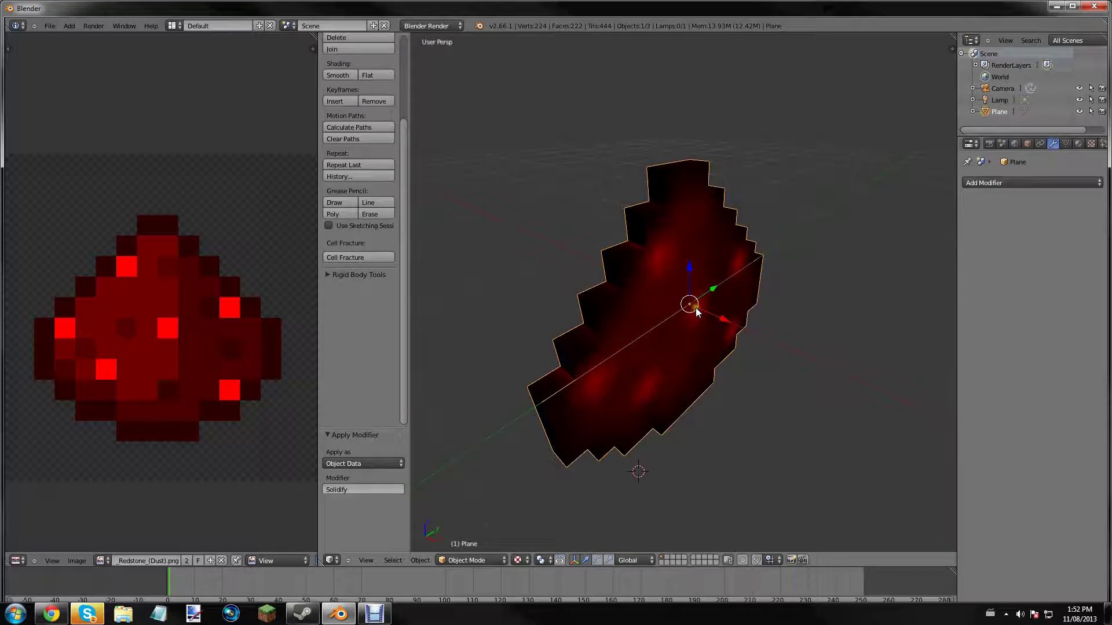
Render the thickened dust mesh and examine the shading of its stepped side faces up close.
middle_drag(696, 308, 561, 283)
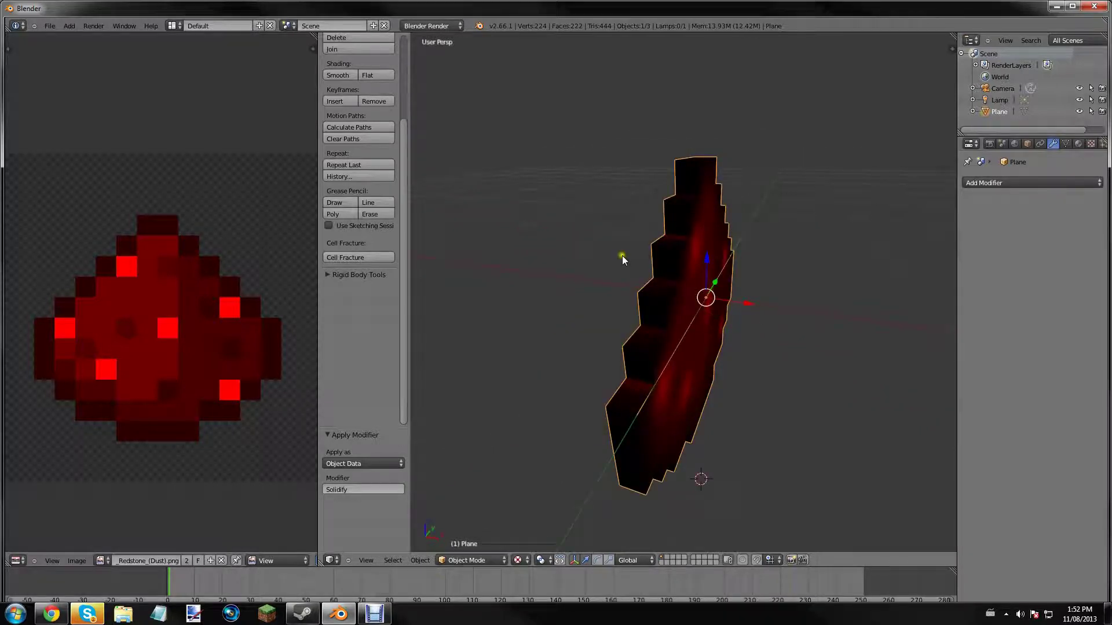
scroll(759, 328, down, 8)
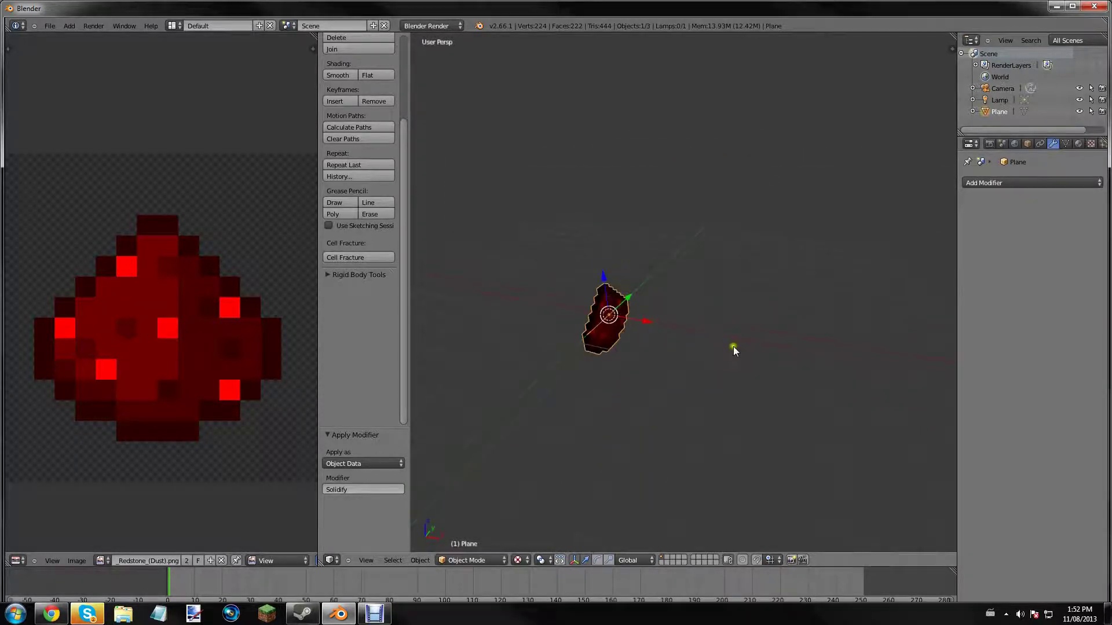
scroll(919, 259, down, 3)
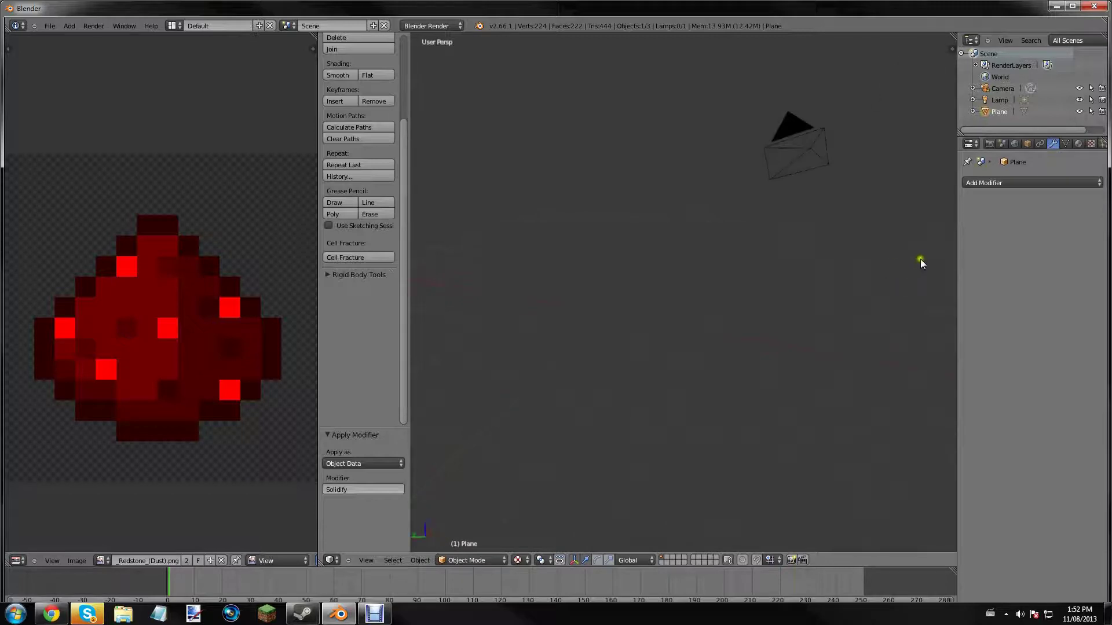
scroll(627, 368, up, 2)
scroll(628, 368, up, 2)
scroll(602, 358, down, 3)
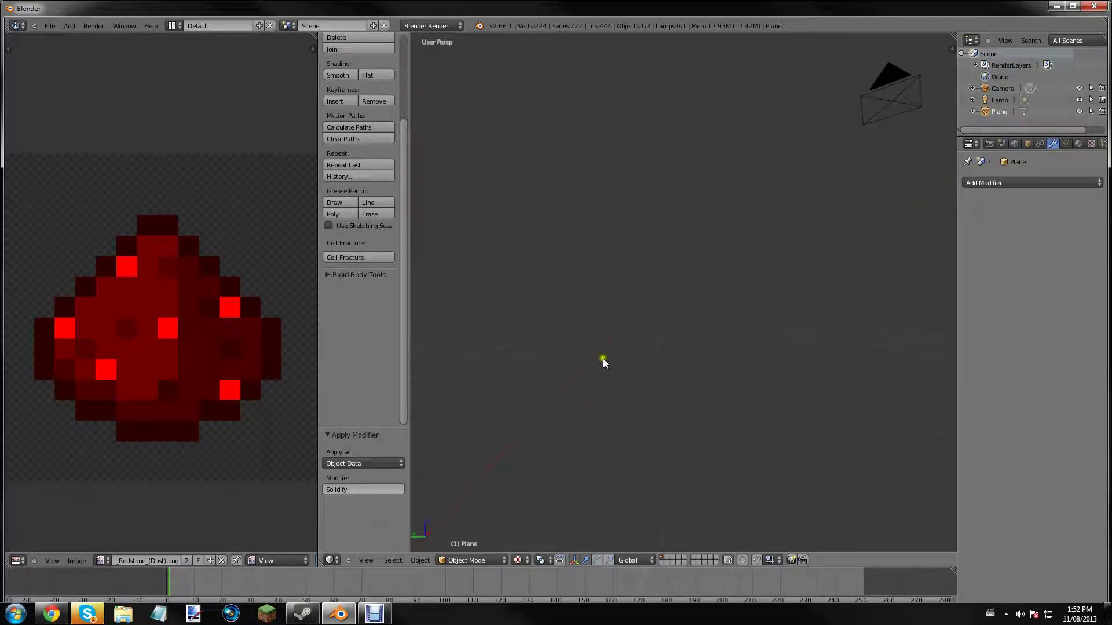
scroll(603, 359, down, 3)
scroll(667, 374, down, 2)
scroll(690, 376, up, 8)
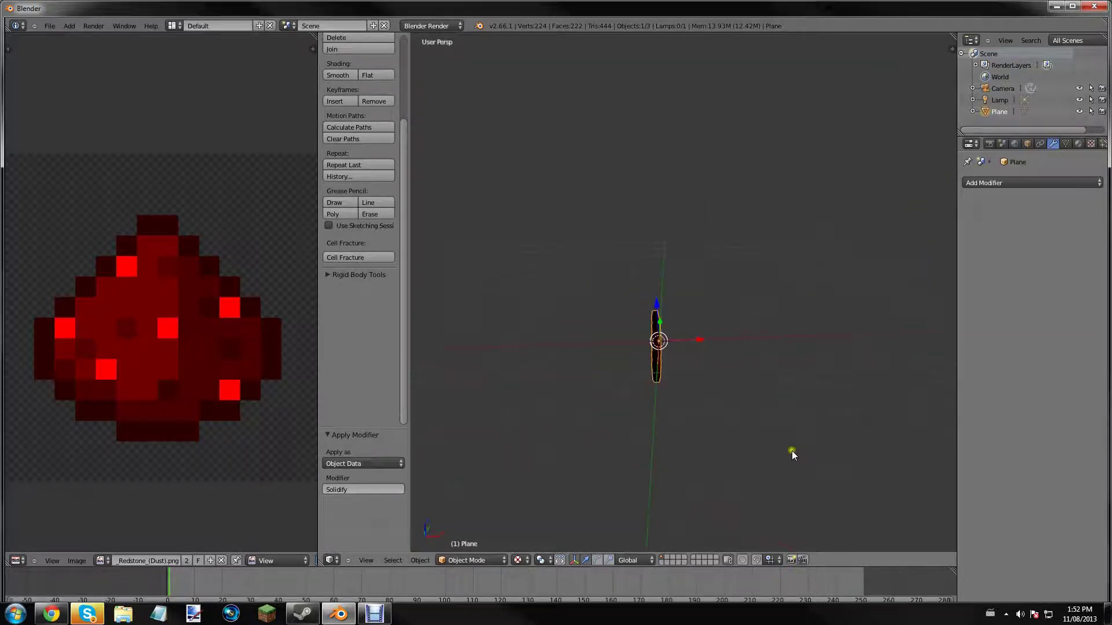
middle_drag(804, 454, 627, 332)
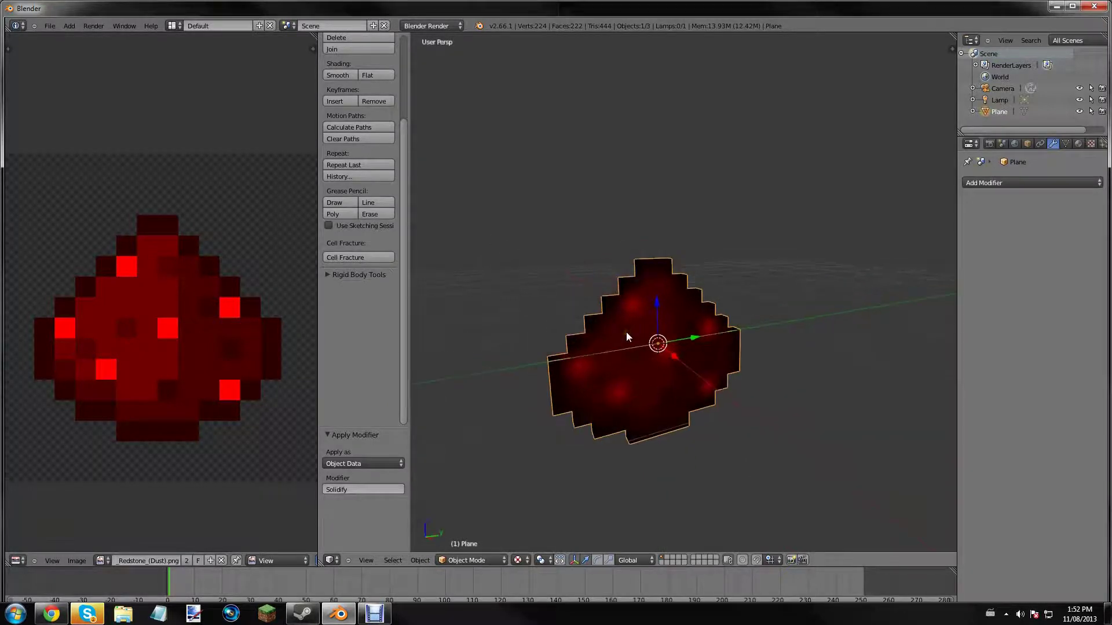
key(F12)
middle_drag(677, 174, 466, 339)
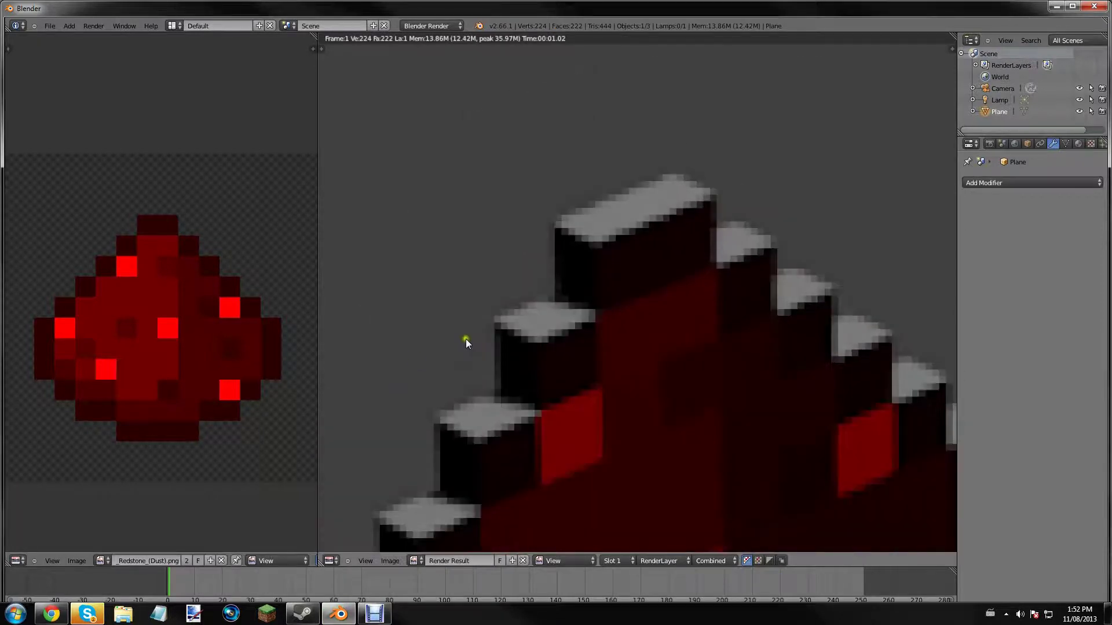
key(Escape)
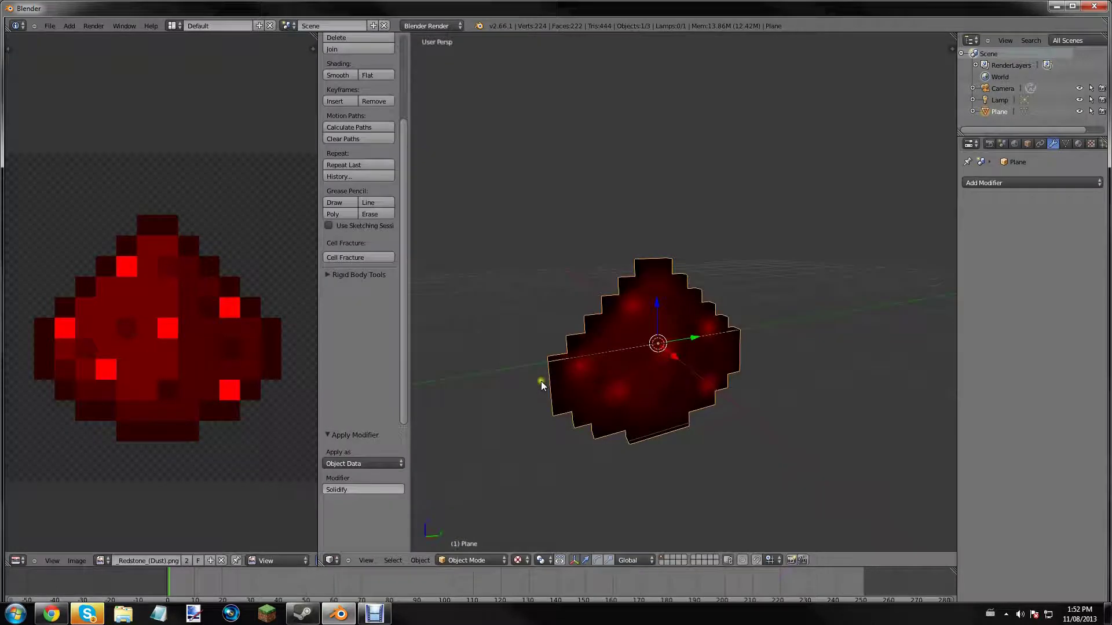
Enable Environment Lighting for the world and render the dust with it.
click(1015, 144)
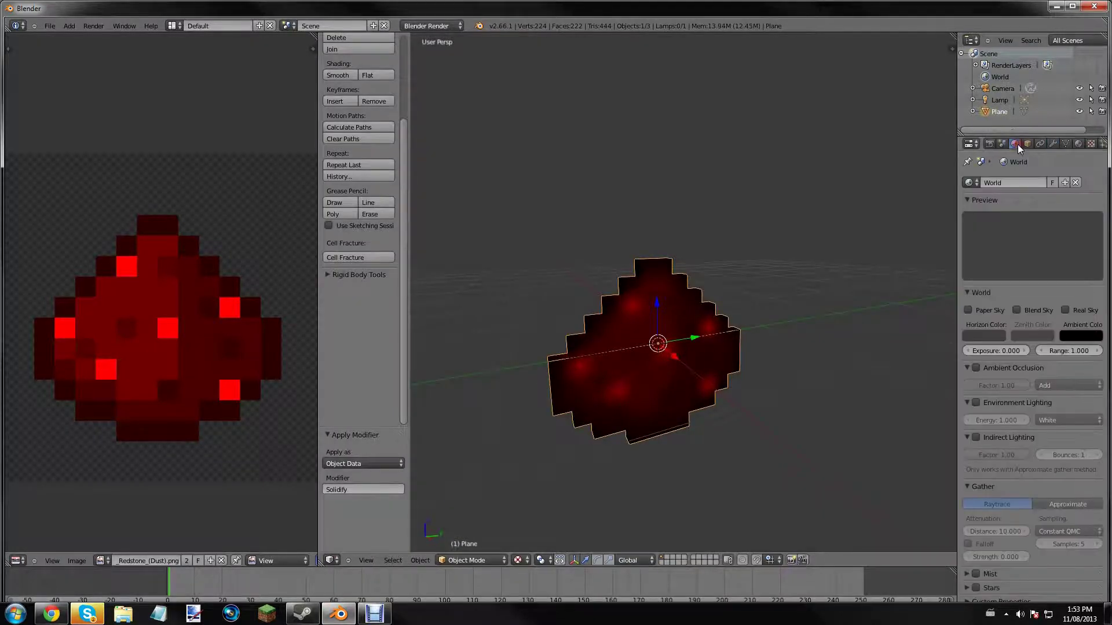
click(977, 402)
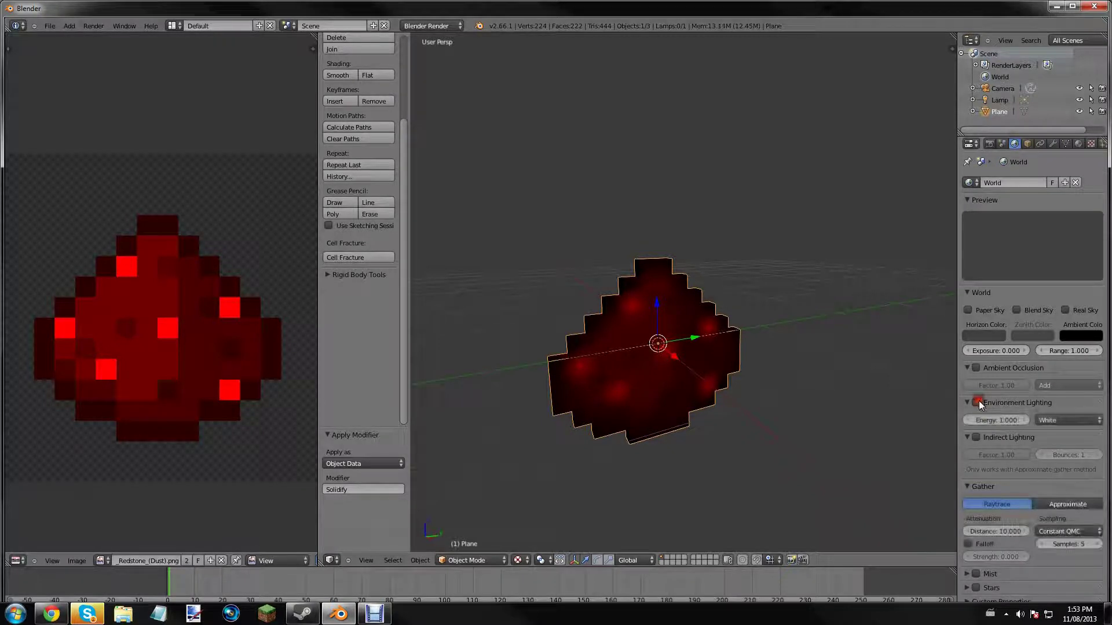
key(F12)
scroll(711, 305, down, 4)
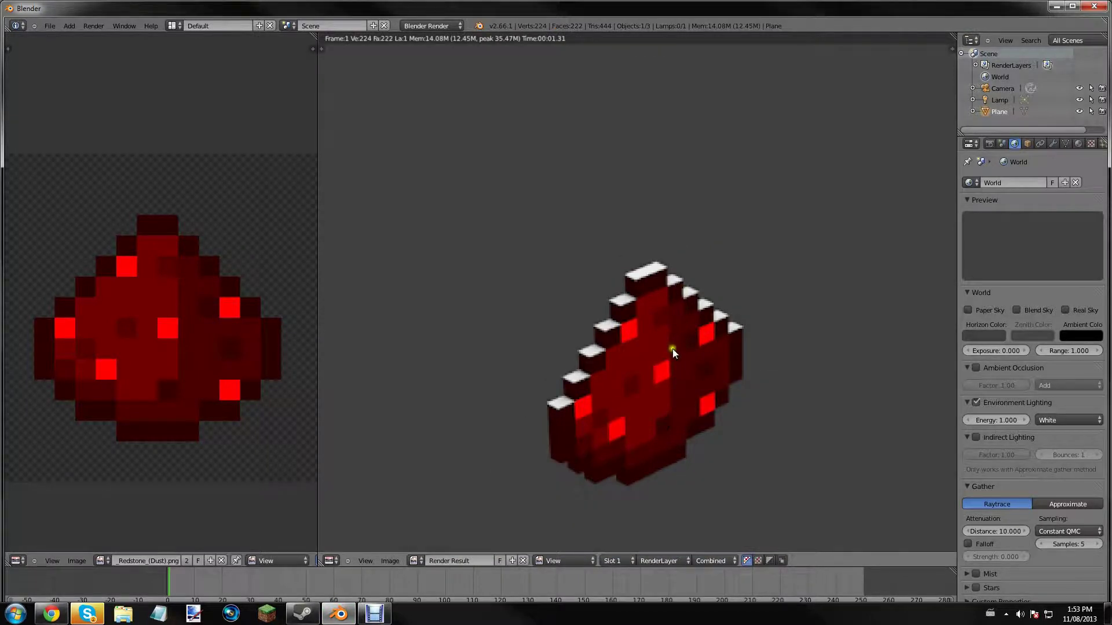
key(Escape)
Enter Edit Mode and select the first five side faces down the dust's upper-left stepped edge.
middle_drag(673, 349, 759, 370)
key(Tab)
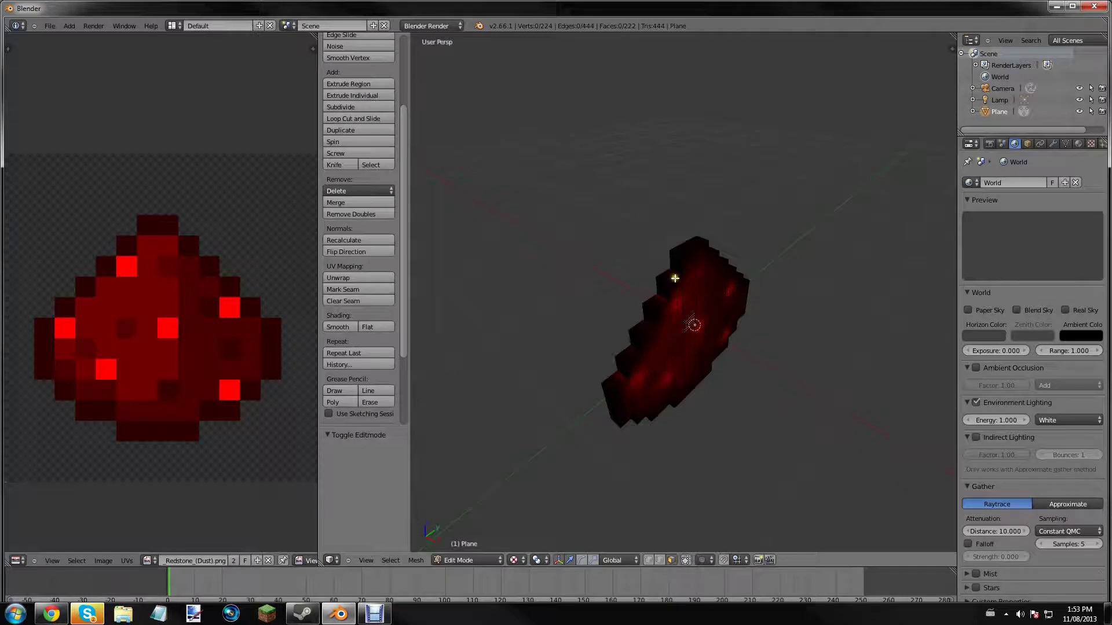
middle_drag(675, 279, 603, 305)
right_click(603, 305)
middle_drag(539, 256, 653, 359)
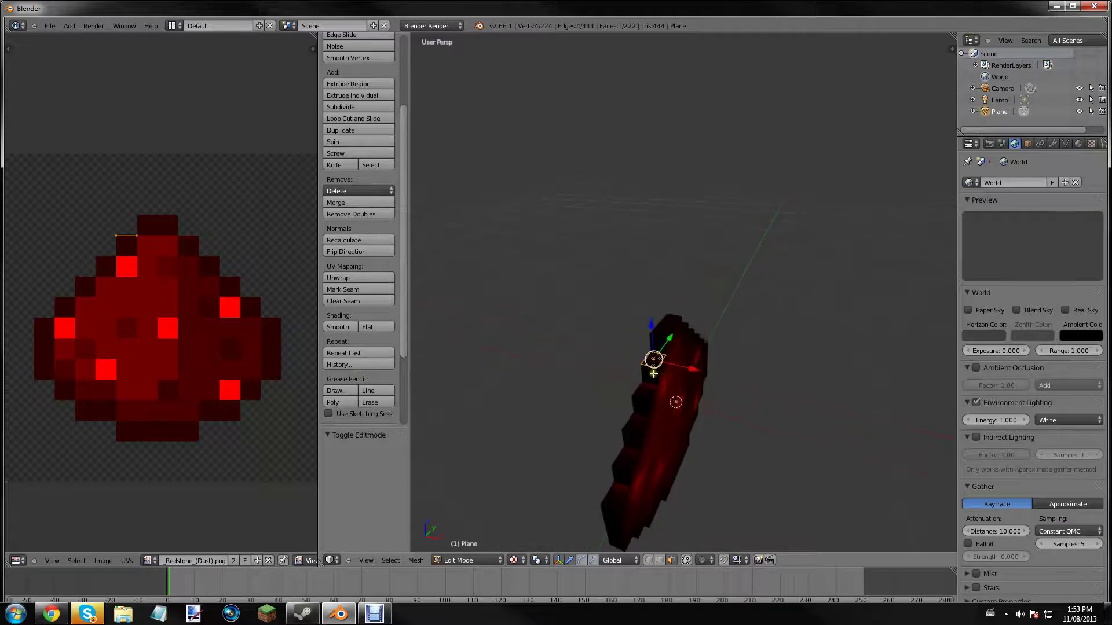
shift+right_click(653, 359)
shift+right_click(645, 391)
shift+right_click(635, 412)
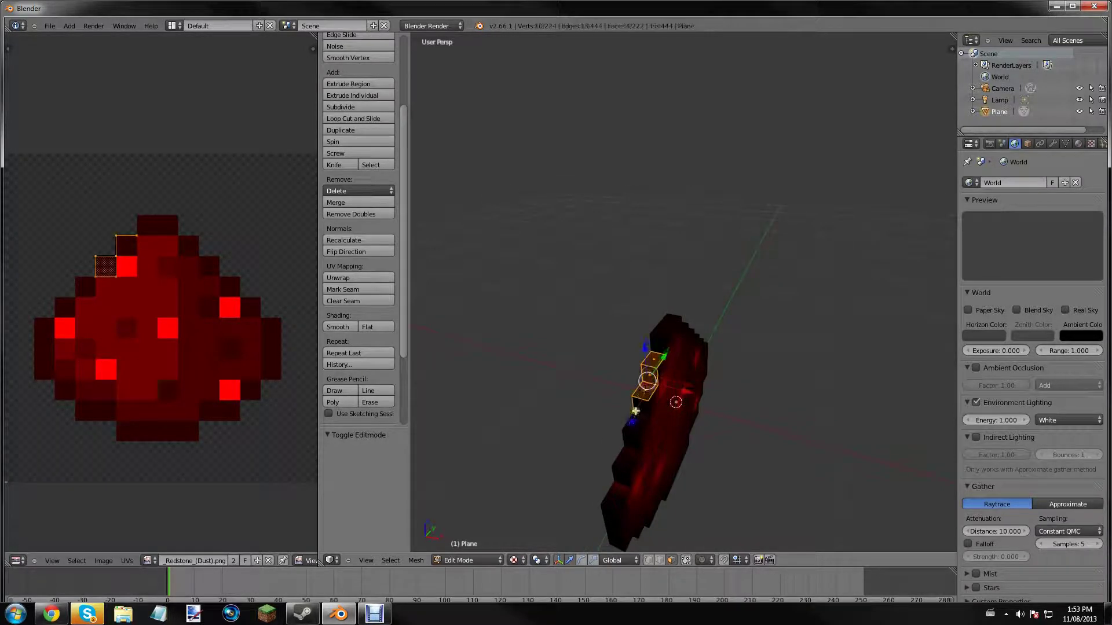
shift+right_click(636, 415)
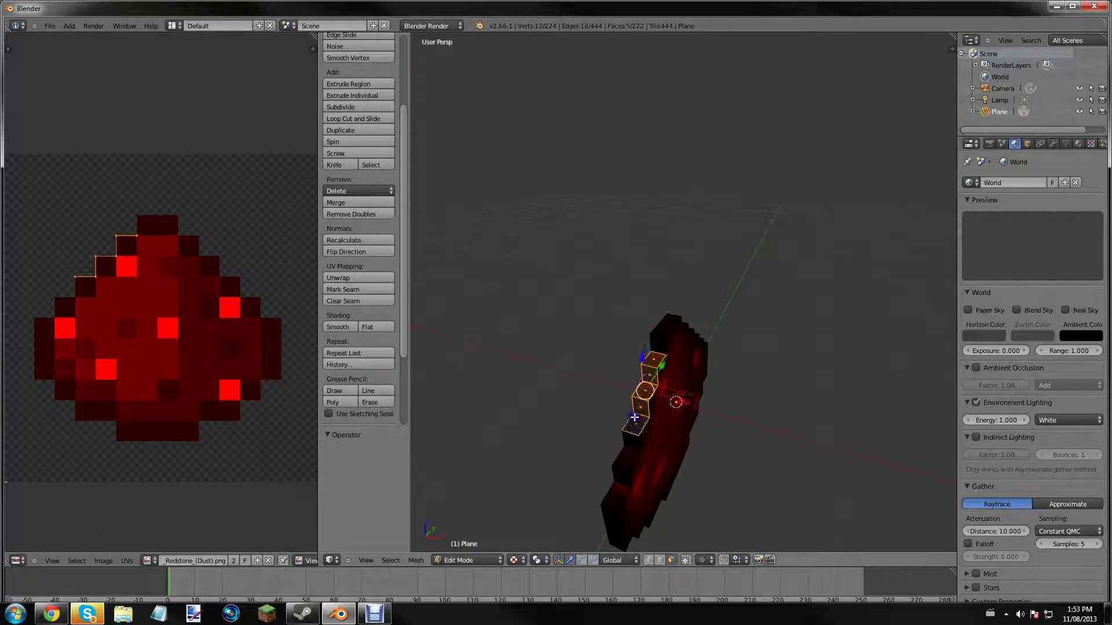
shift+right_click(633, 447)
shift+right_click(620, 455)
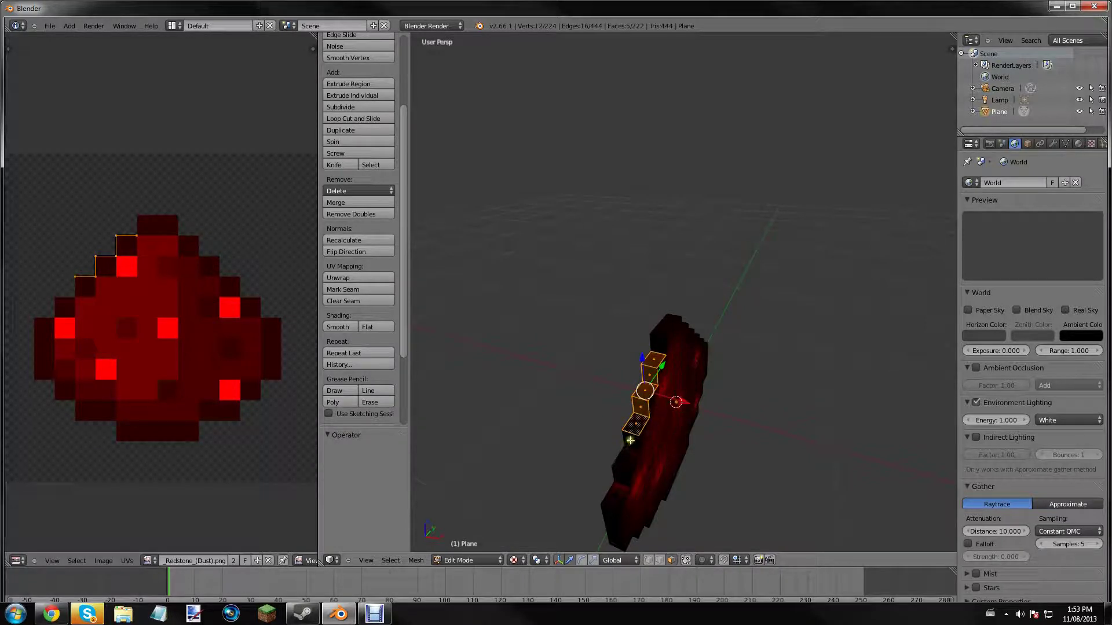
Add the remaining side faces of the upper-left steps, down to the dust's left end, to the selection.
middle_drag(621, 455, 681, 535)
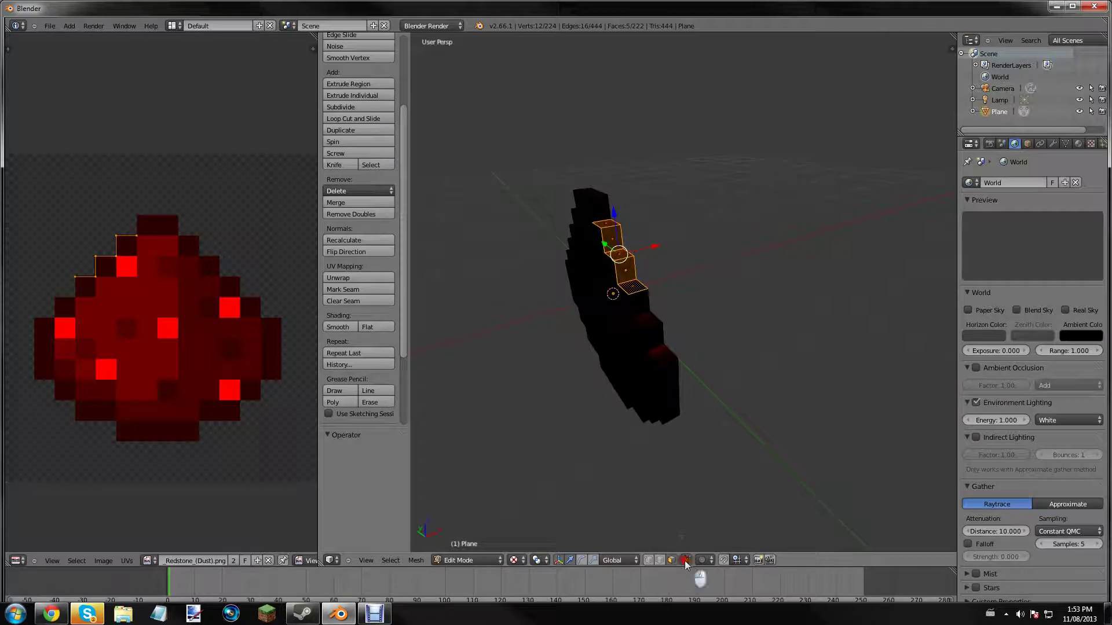
scroll(639, 233, up, 2)
shift+right_click(612, 324)
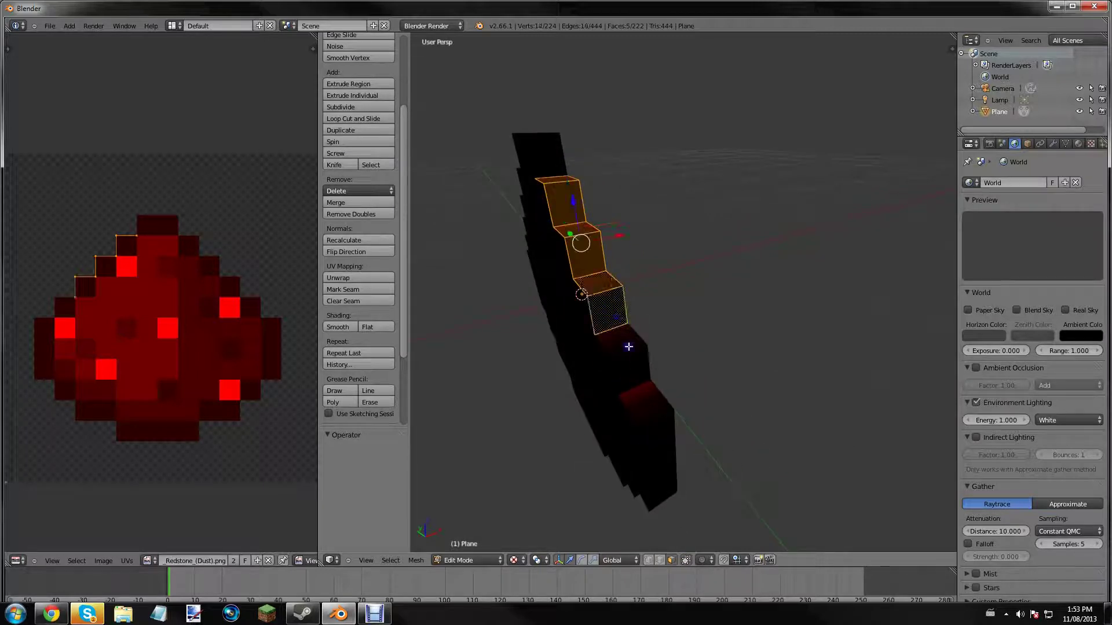
shift+right_click(630, 352)
shift+right_click(636, 373)
shift+right_click(645, 405)
shift+right_click(660, 458)
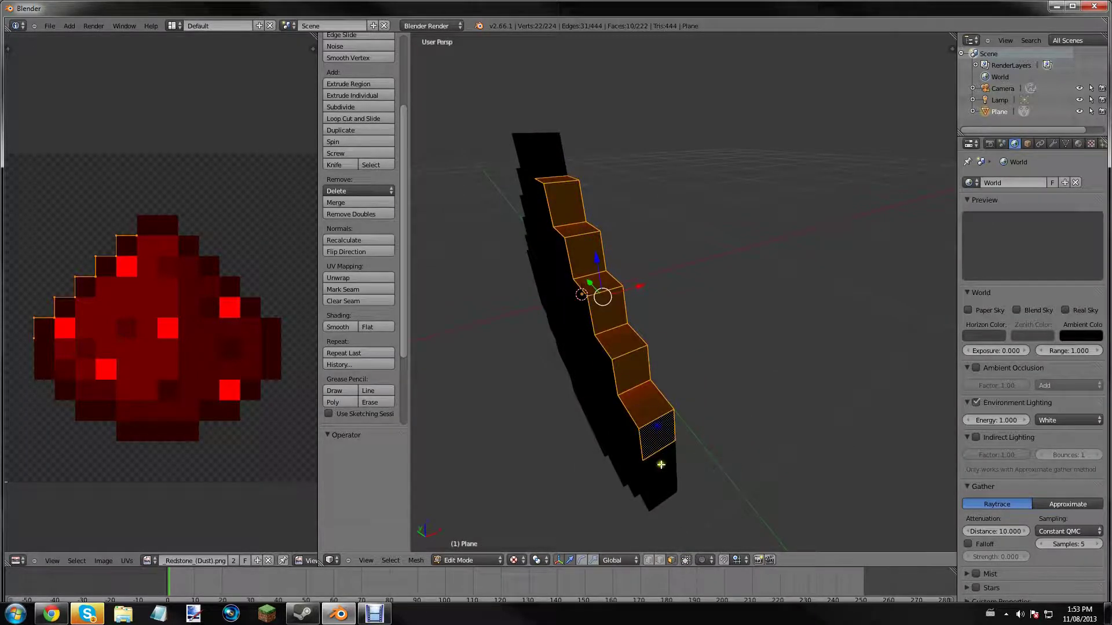
Add the remaining vertical side faces at the dust's left end to the selection.
middle_drag(660, 464, 568, 303)
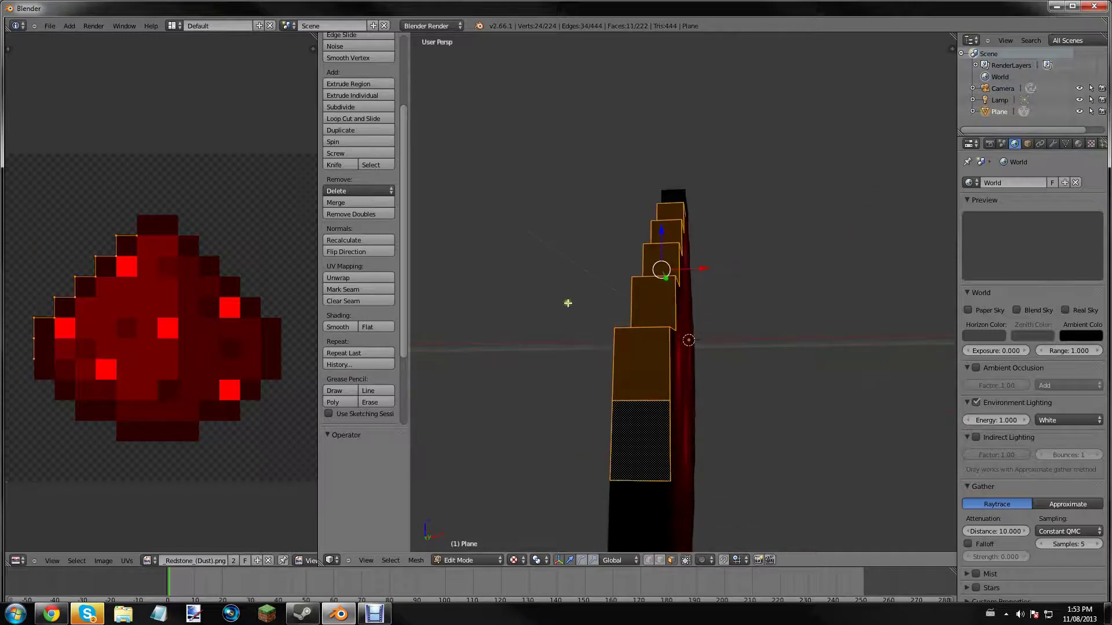
shift+right_click(628, 409)
shift+right_click(635, 459)
middle_drag(635, 458, 668, 300)
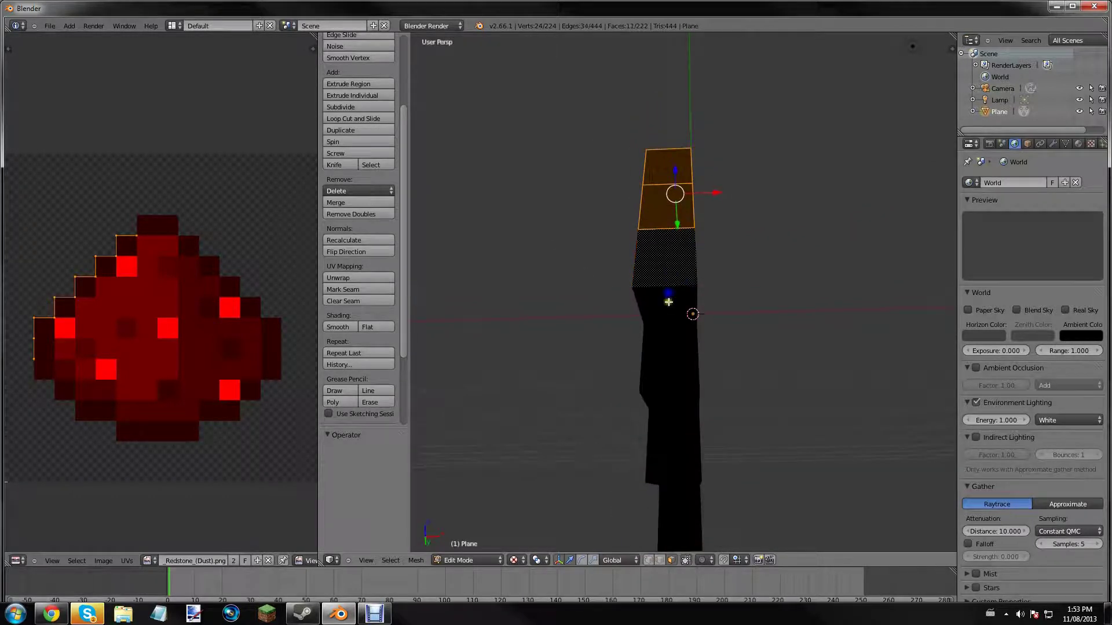
Add the side faces down the dust's lower-left stepped edge to the selection.
shift+right_click(654, 342)
shift+right_click(666, 304)
shift+right_click(666, 440)
shift+right_click(678, 404)
shift+right_click(677, 521)
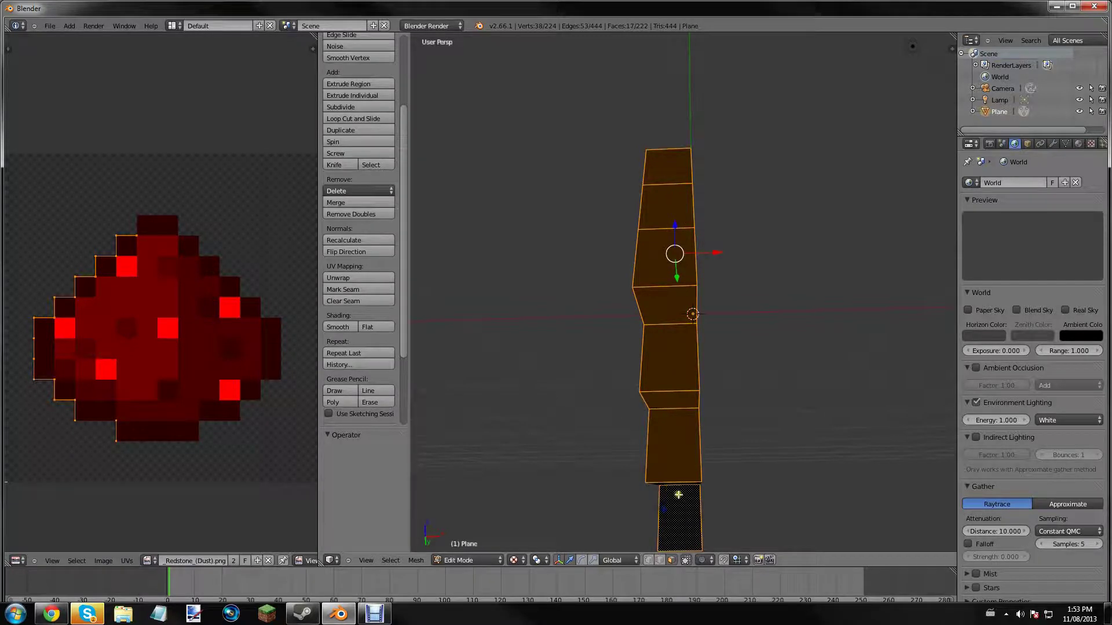
middle_drag(674, 492, 675, 278)
shift+right_click(678, 286)
shift+right_click(672, 314)
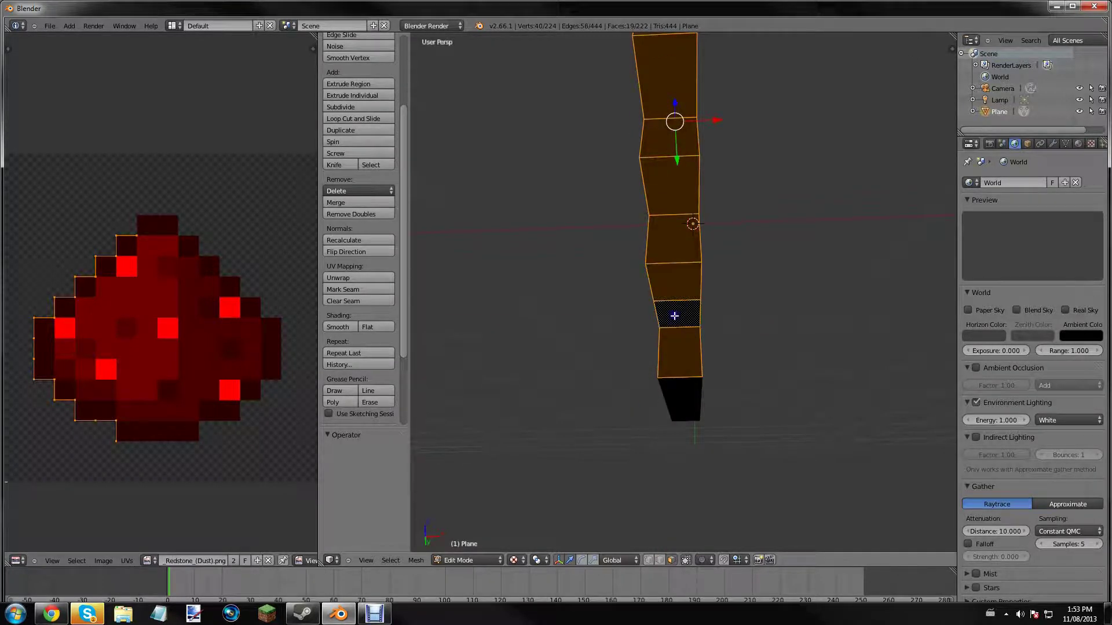
Add the side faces along the dust's flat bottom edge to the selection.
shift+right_click(686, 397)
shift+right_click(693, 413)
shift+right_click(680, 399)
shift+right_click(683, 390)
Add the side faces of the lower-right steps, up to the dust's right end, to the selection.
middle_drag(821, 433, 558, 300)
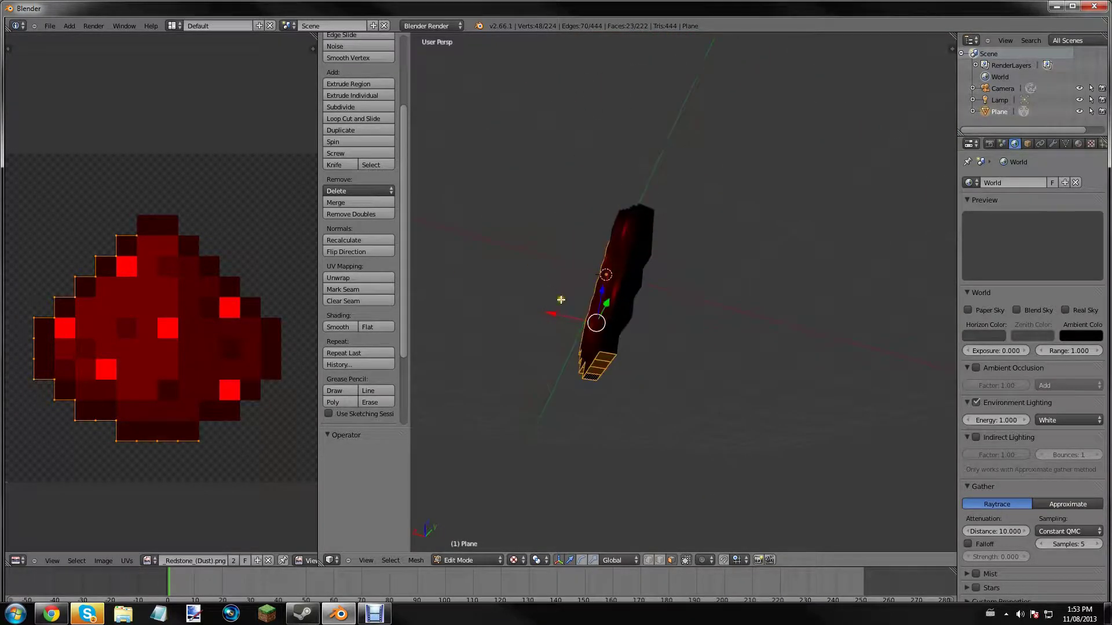
shift+right_click(608, 343)
shift+right_click(615, 329)
shift+right_click(619, 318)
shift+right_click(626, 302)
ctrl+right_click(644, 251)
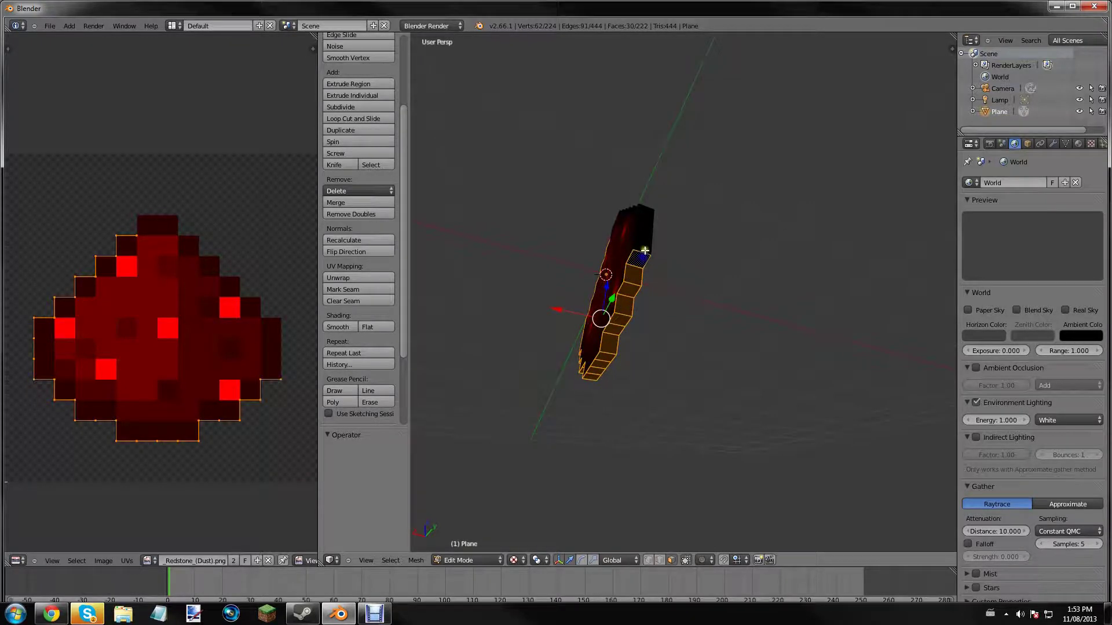
Add the side faces of the right end and the lower part of the upper-right steps to the selection.
middle_drag(644, 251, 678, 336)
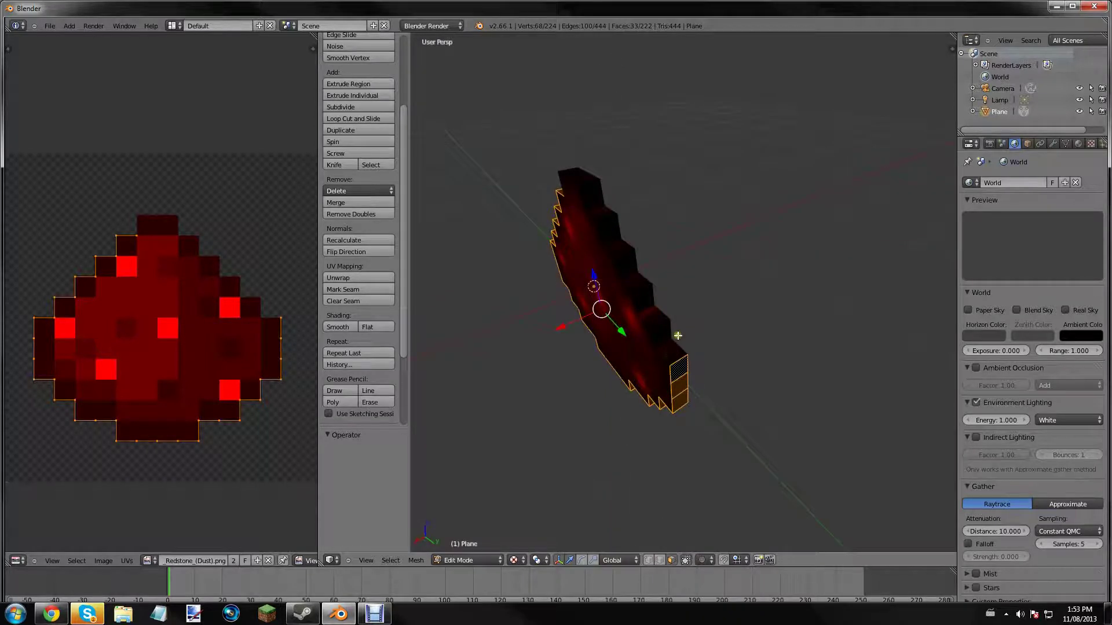
shift+right_click(677, 339)
shift+right_click(655, 321)
shift+right_click(646, 306)
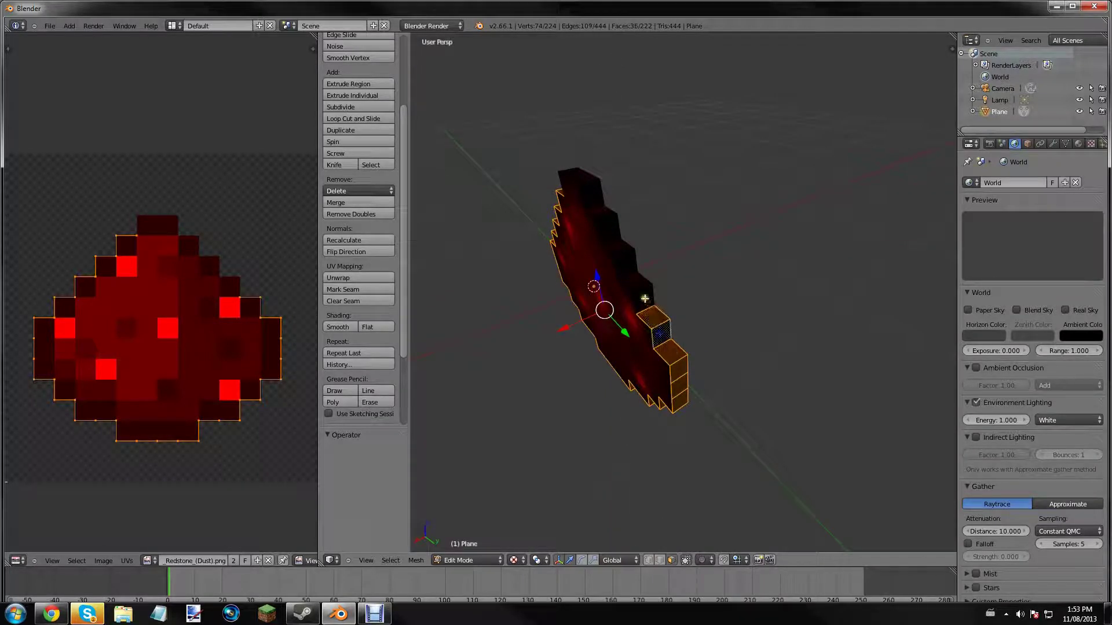
shift+right_click(645, 299)
shift+right_click(637, 283)
shift+right_click(630, 268)
shift+right_click(623, 258)
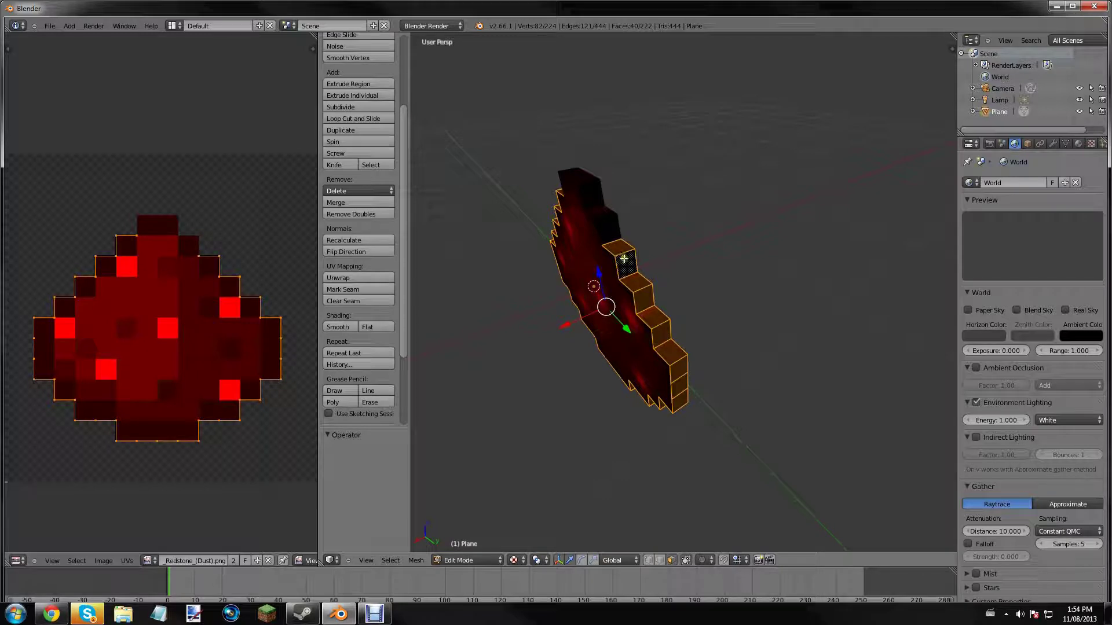
Complete the side-face selection with the uppermost right-hand steps and the faces around the dust's tip.
shift+right_click(615, 238)
shift+right_click(600, 217)
shift+right_click(596, 187)
middle_drag(595, 187, 757, 178)
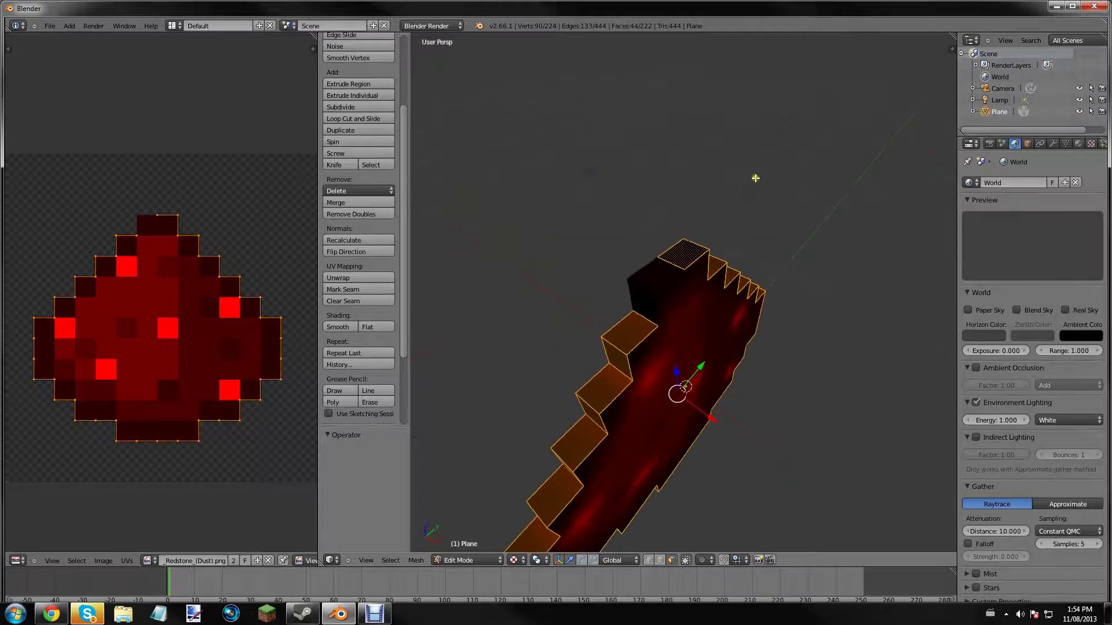
shift+right_click(642, 299)
middle_drag(642, 300, 657, 193)
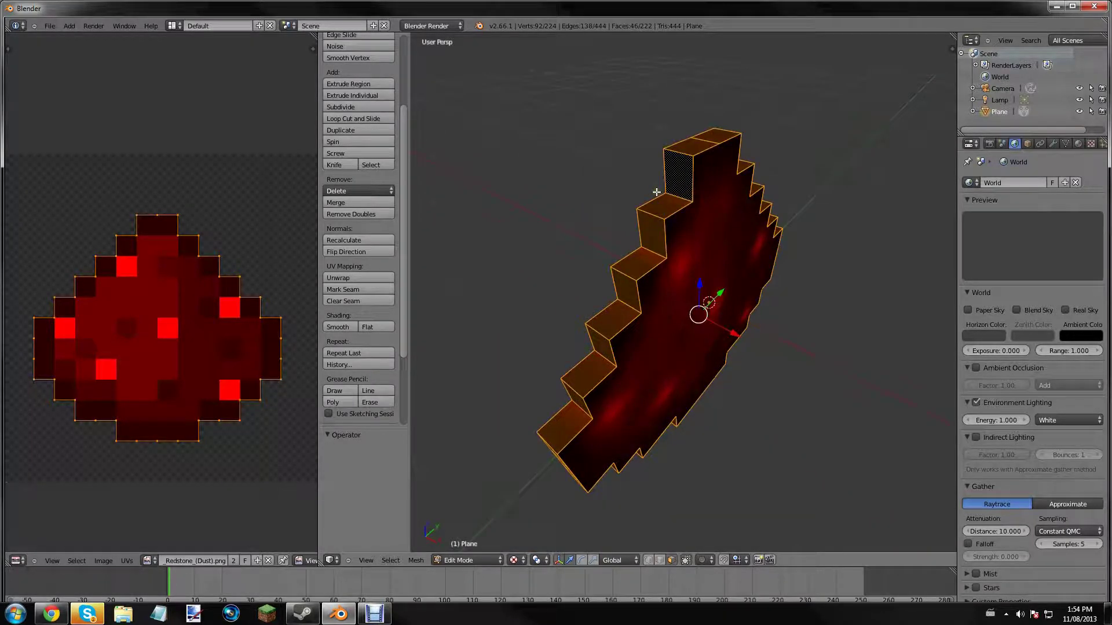
Examine how the selected side faces' UVs line up with the outer pixels of the redstone texture.
scroll(209, 364, up, 4)
middle_drag(210, 363, 179, 340)
scroll(179, 340, up, 4)
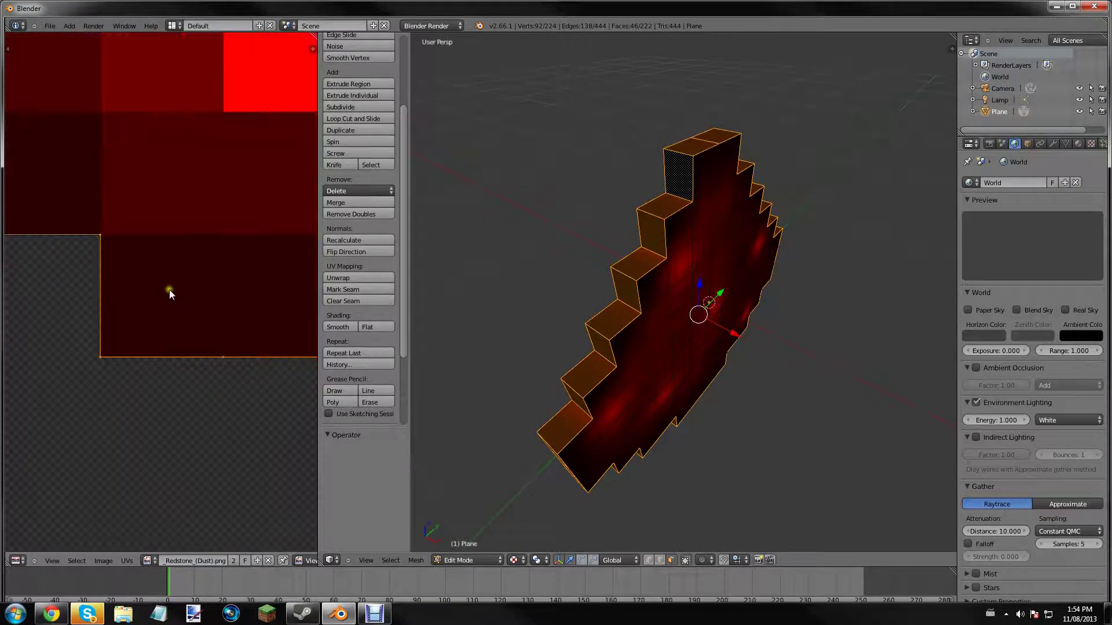
middle_drag(671, 132, 731, 264)
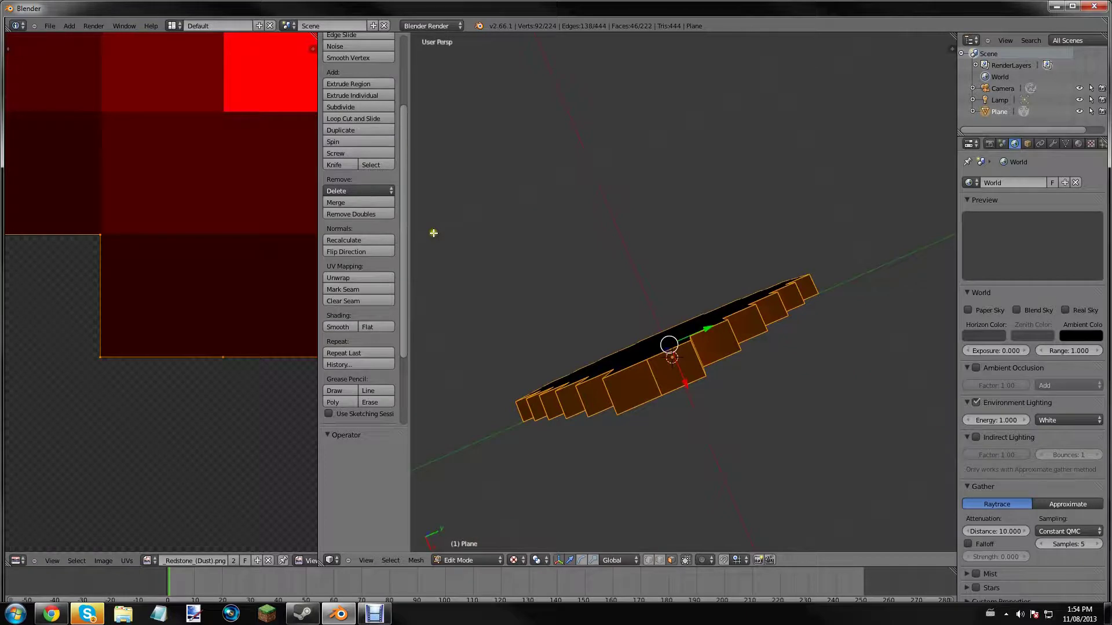
scroll(238, 324, down, 10)
middle_drag(238, 324, 221, 421)
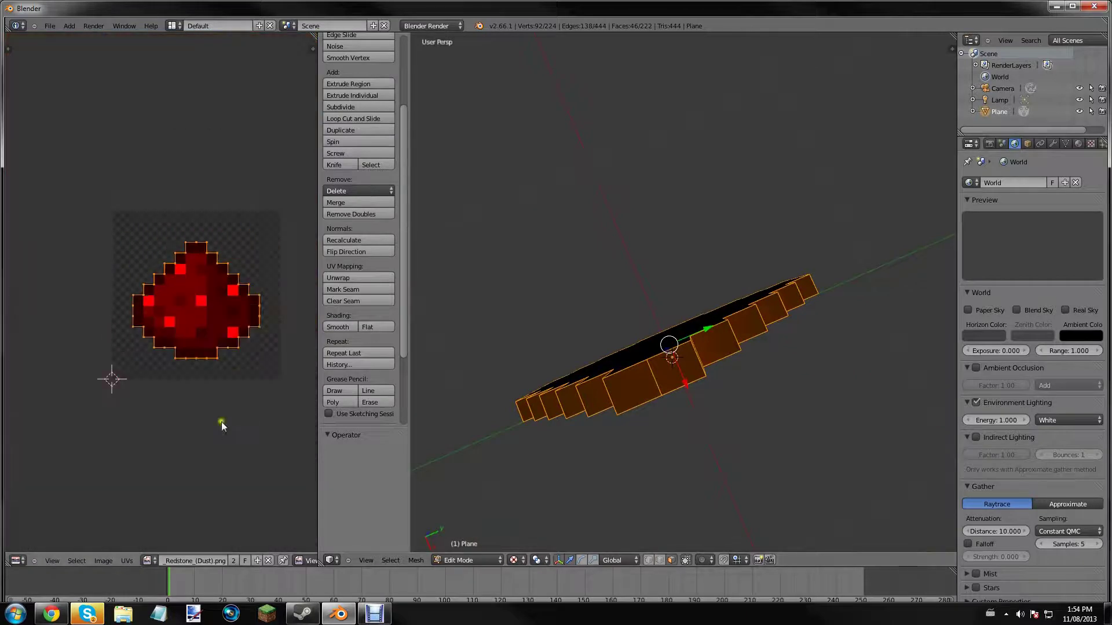
click(129, 561)
click(184, 489)
scroll(285, 338, up, 1)
scroll(285, 339, up, 4)
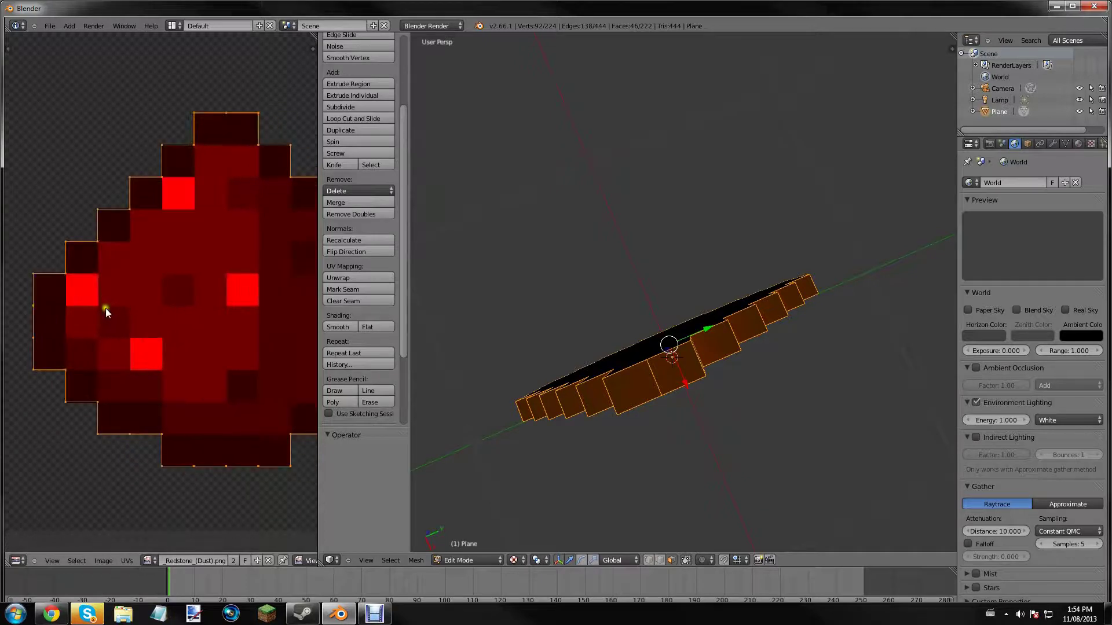
Scale the selected side faces' UVs down uniformly to about 0.045 of their size.
scroll(105, 308, down, 4)
key(s)
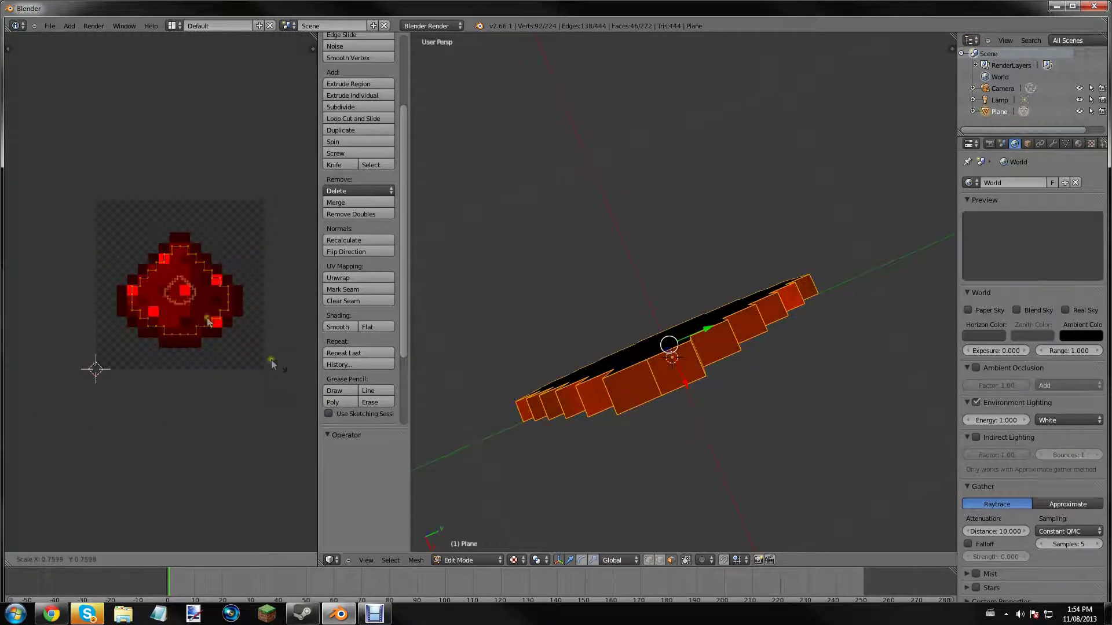
click(185, 296)
scroll(190, 364, up, 8)
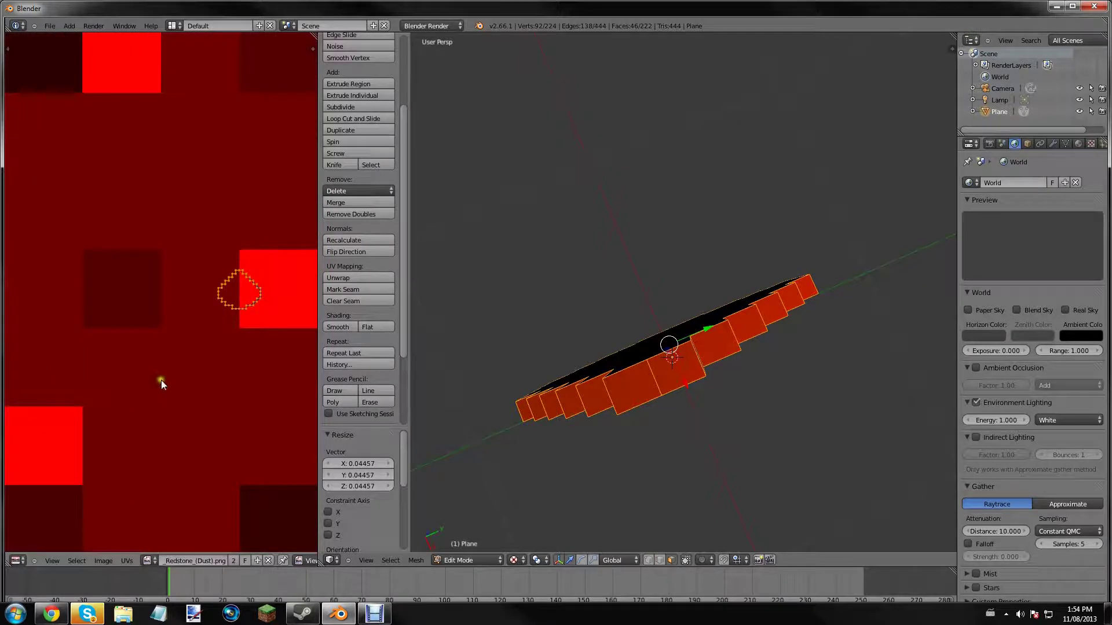
Move the shrunken UVs onto the darkest red pixel column at the left end of the texture's dust shape.
key(g)
click(61, 383)
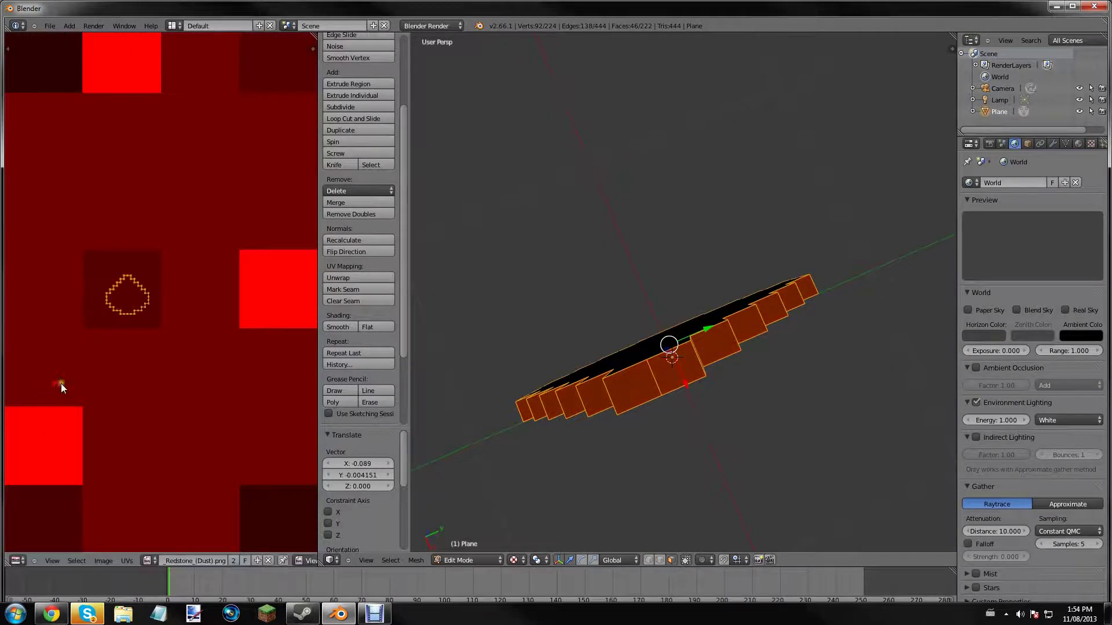
scroll(70, 384, down, 7)
scroll(197, 404, up, 4)
key(g)
click(40, 425)
scroll(61, 430, up, 4)
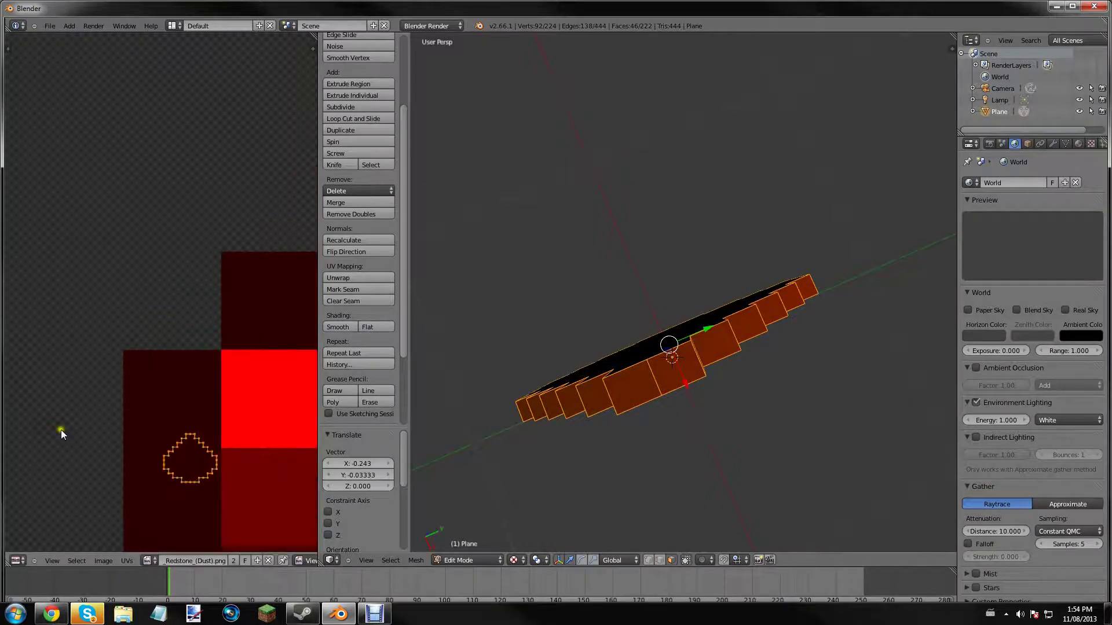
middle_drag(229, 440, 239, 389)
Return to Object Mode and render the dust to check its side faces, closing the render when done.
key(Tab)
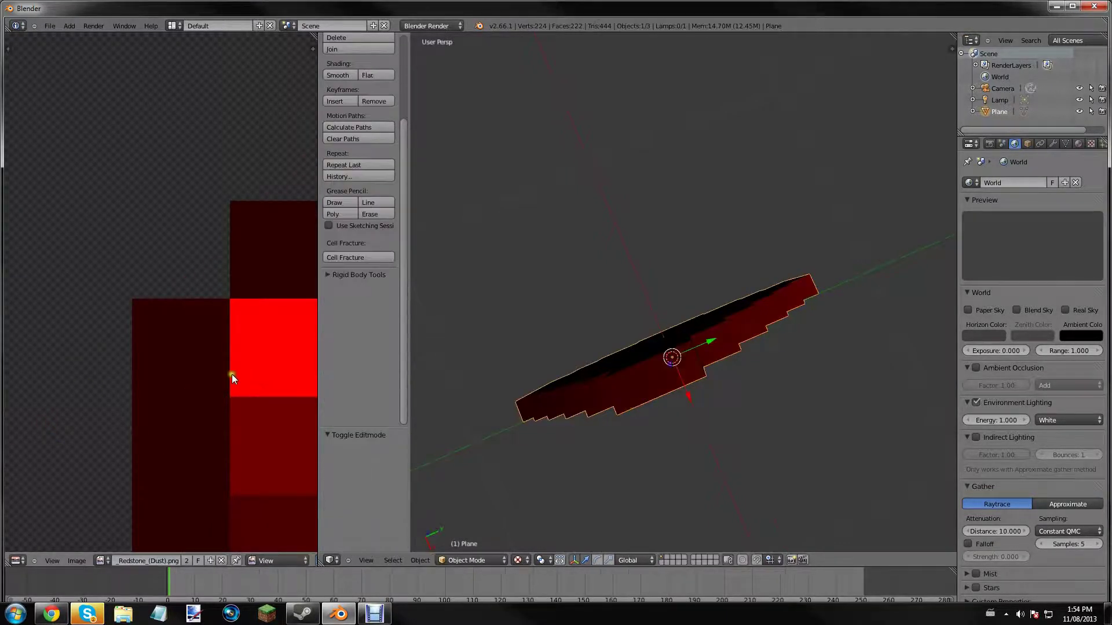
key(KP_1)
key(F12)
scroll(606, 252, down, 5)
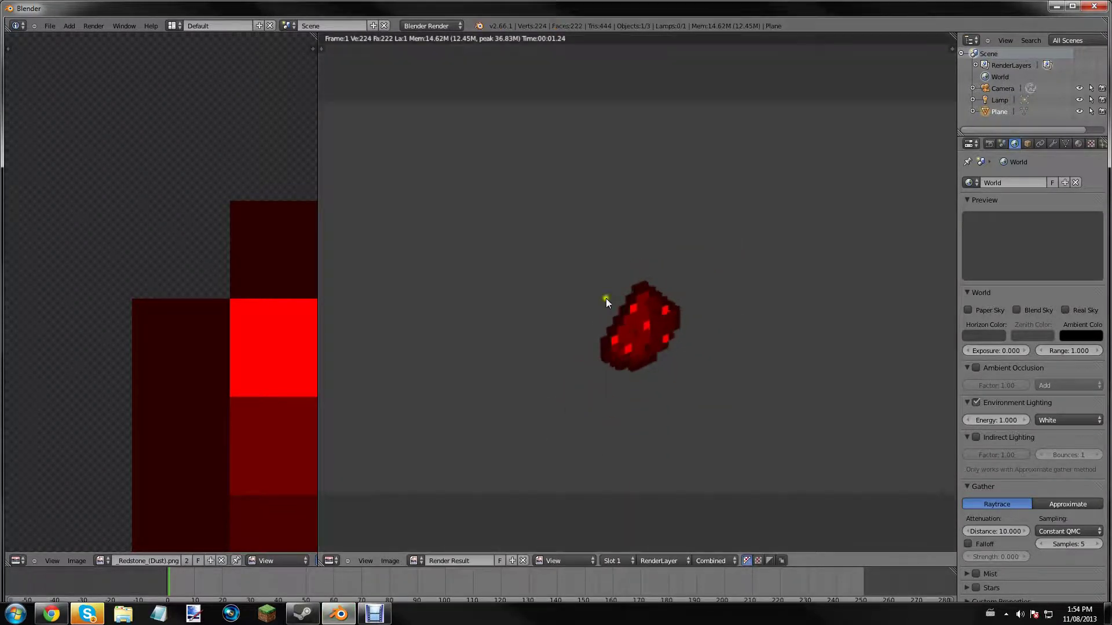
key(Escape)
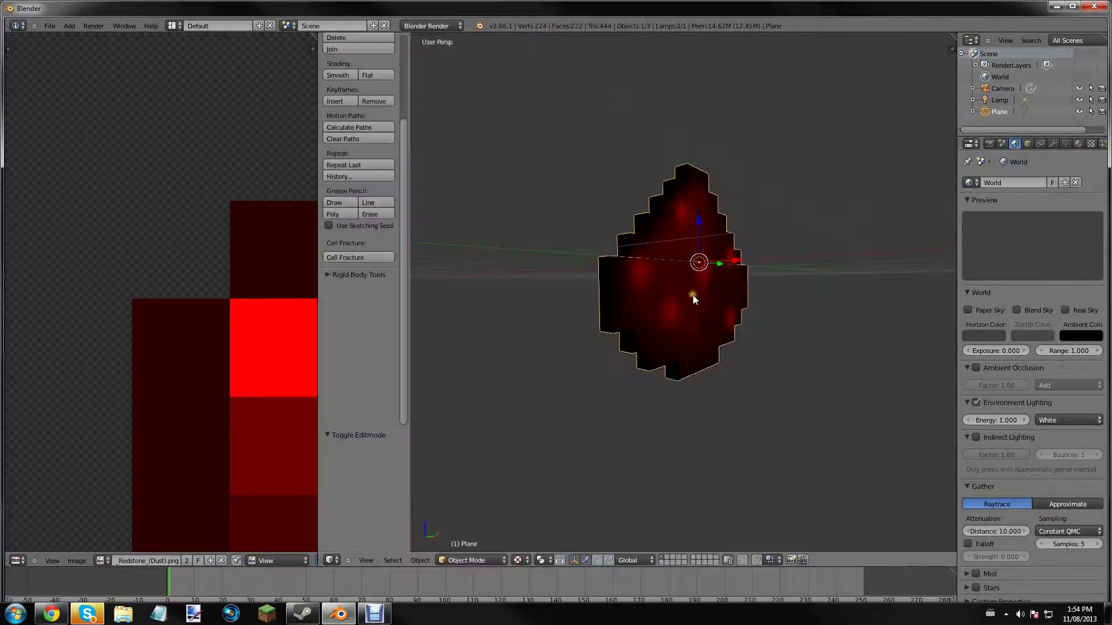
Align the camera to a front-facing view of the whole dust.
middle_drag(693, 295, 608, 324)
scroll(608, 325, down, 4)
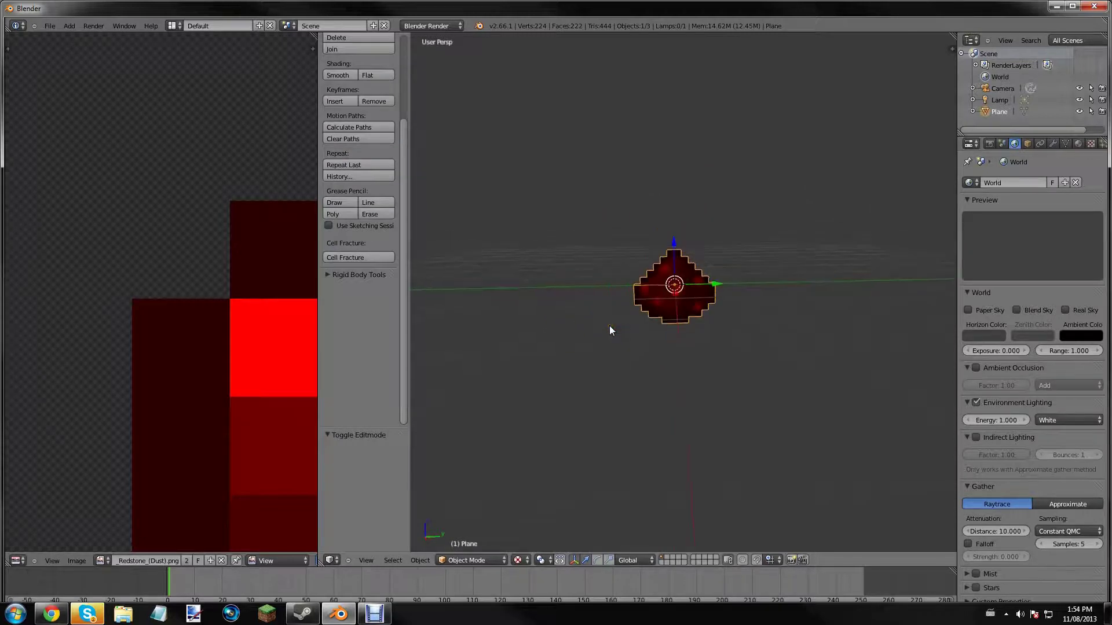
key(ctrl+alt+KP_0)
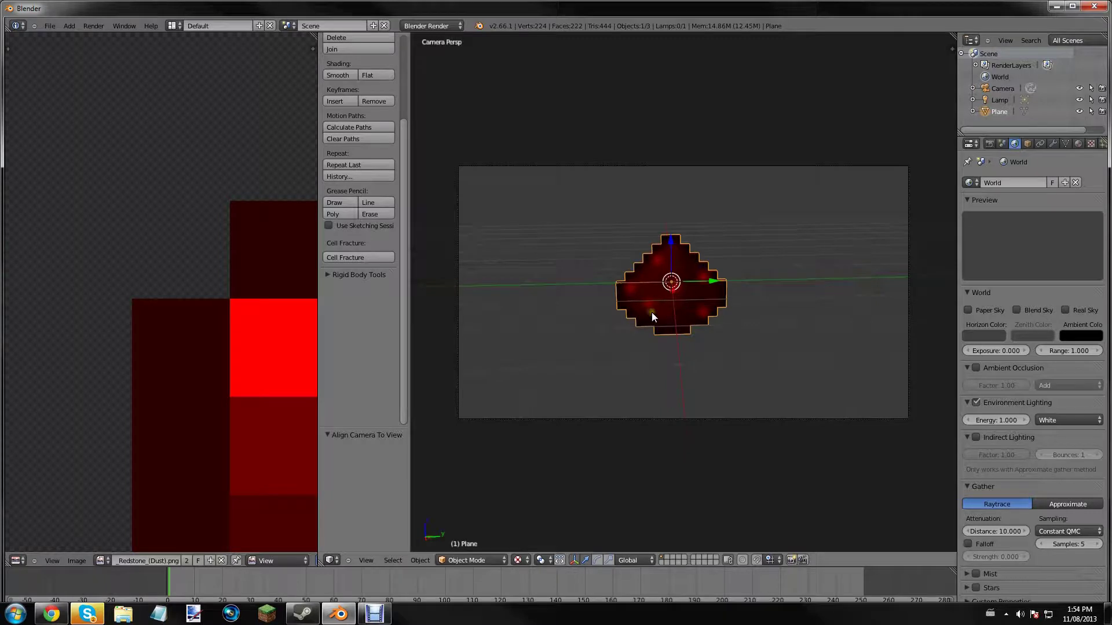
key(Tab)
key(Tab)
middle_drag(637, 301, 676, 296)
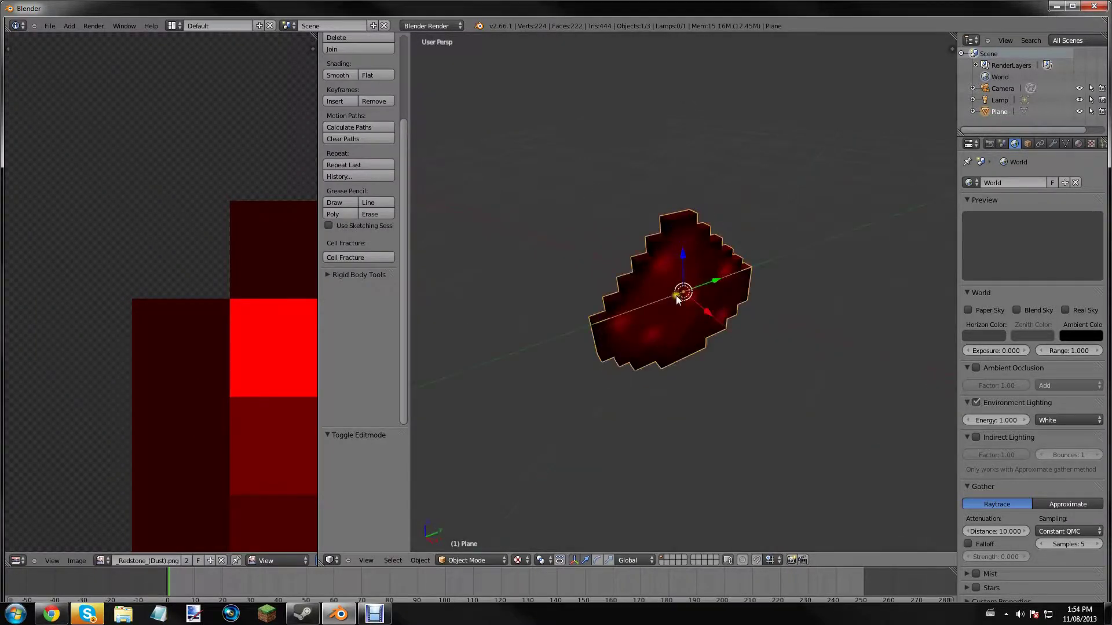
scroll(671, 293, down, 3)
Return to the camera view and insert a LocRotScale keyframe for the dust at frame 1.
key(KP_0)
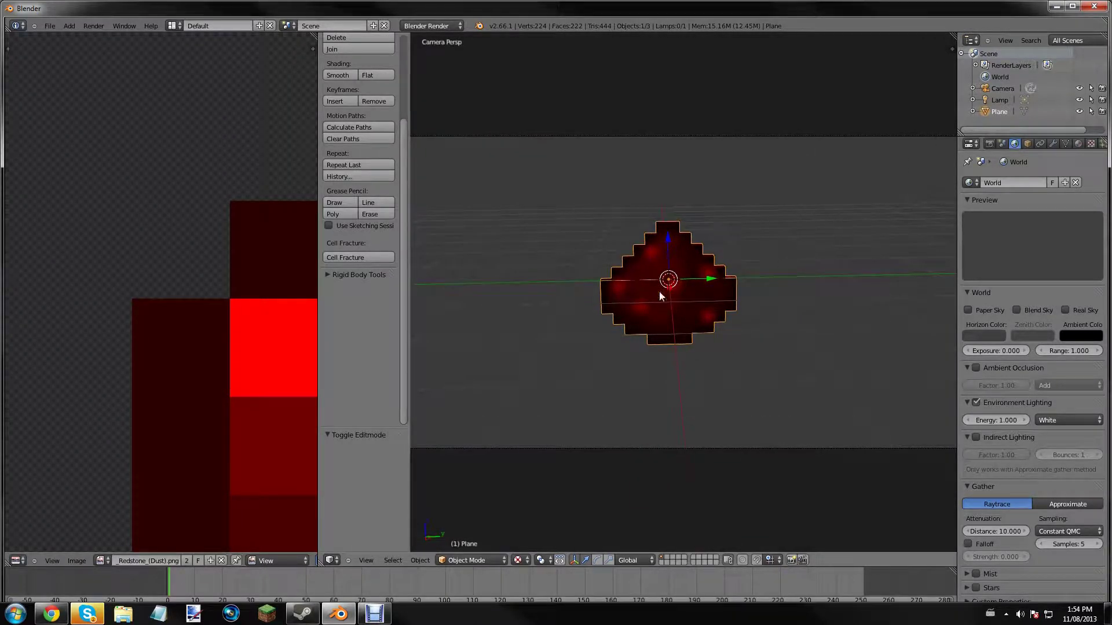
key(i)
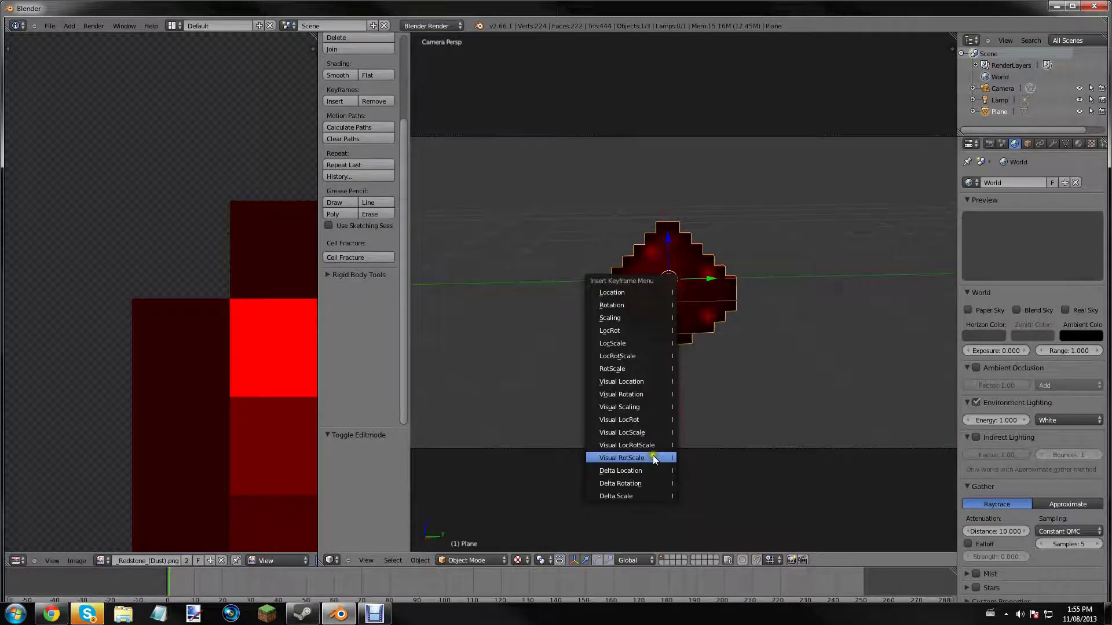
click(633, 359)
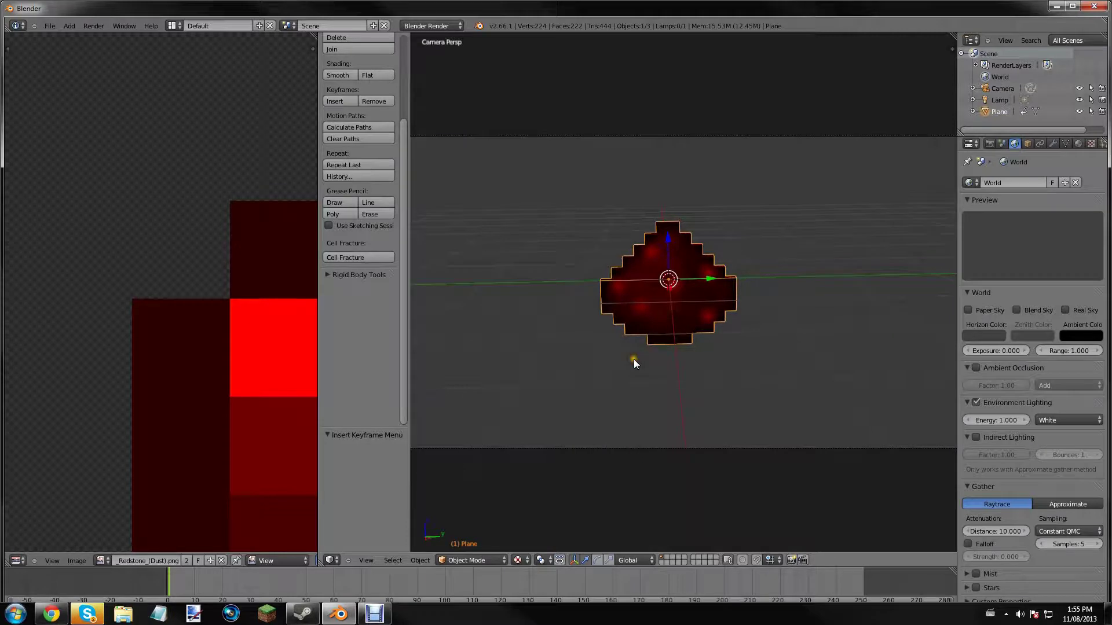
At frame 10, rotate the dust 90° around the global Z axis and insert a LocRotScale keyframe.
click(184, 591)
drag(184, 591, 195, 594)
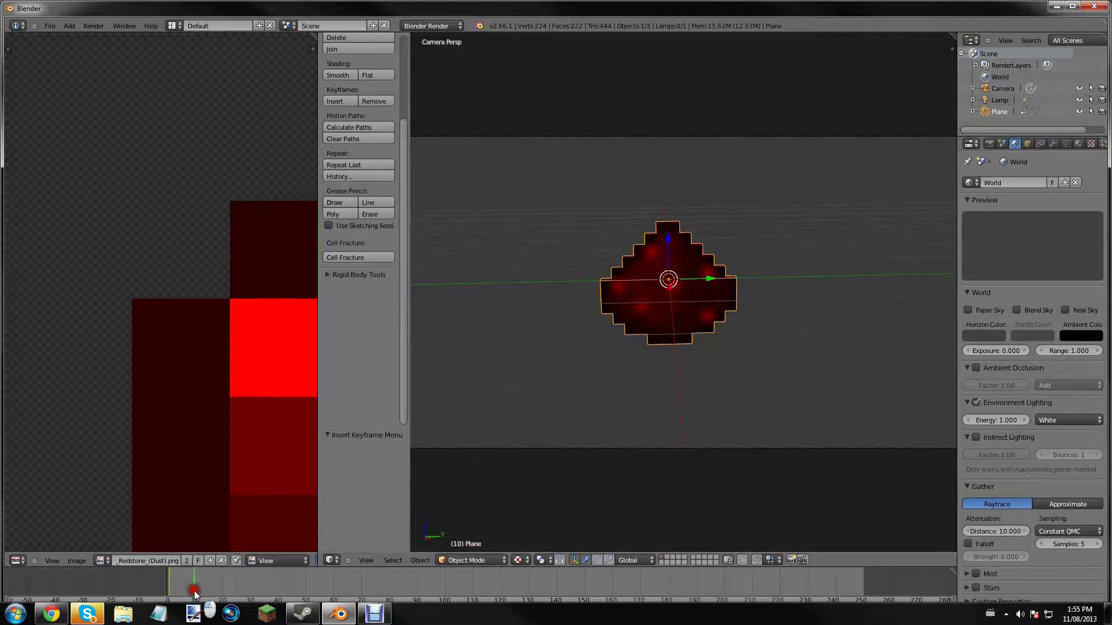
key(g)
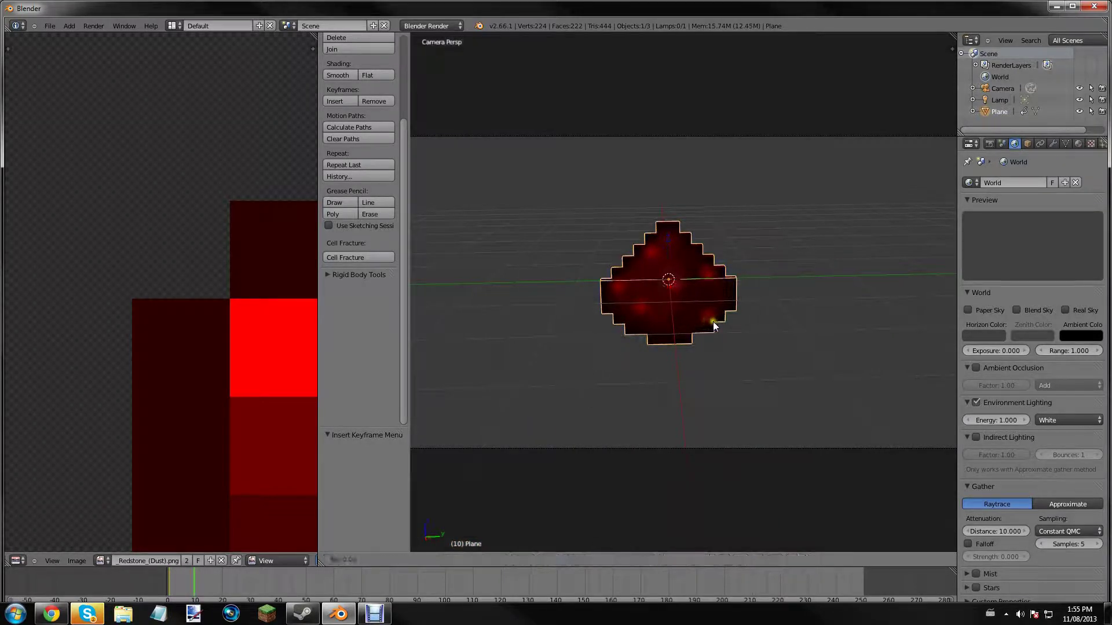
key(r)
text(z90)
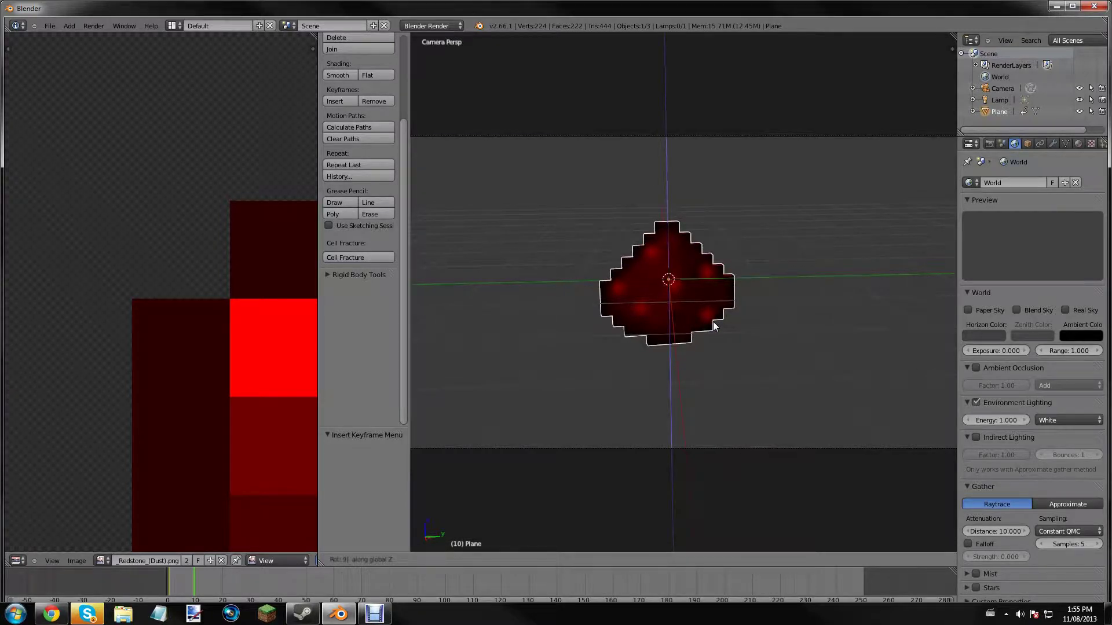
key(Return)
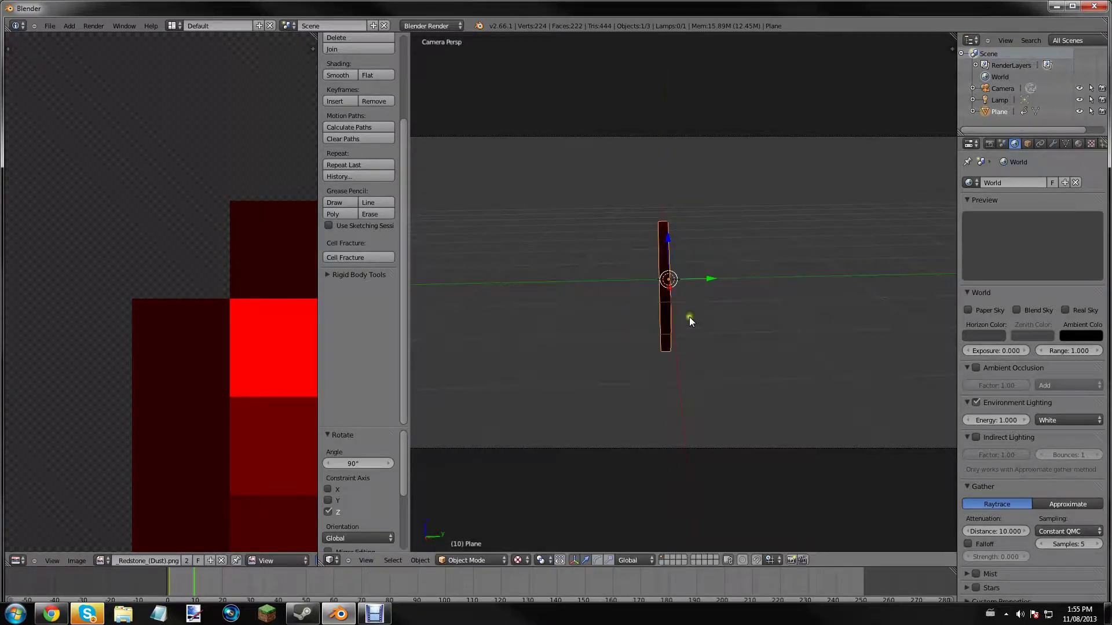
key(i)
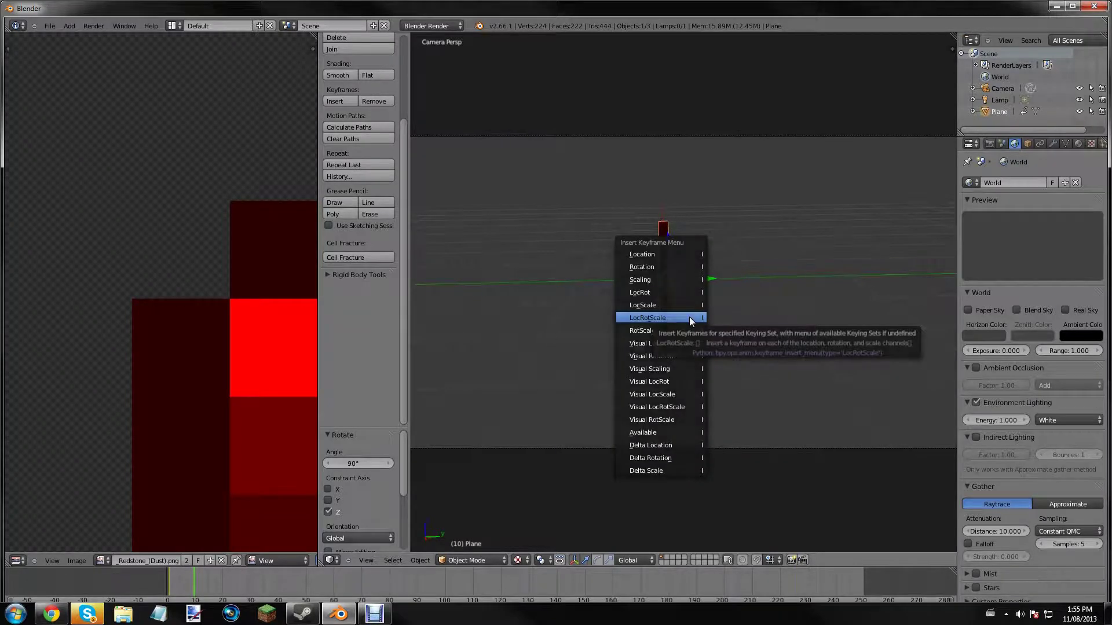
click(689, 318)
At frame 20, rotate the dust another 90° around the global Z axis and insert a LocRotScale keyframe.
click(214, 589)
drag(215, 589, 223, 589)
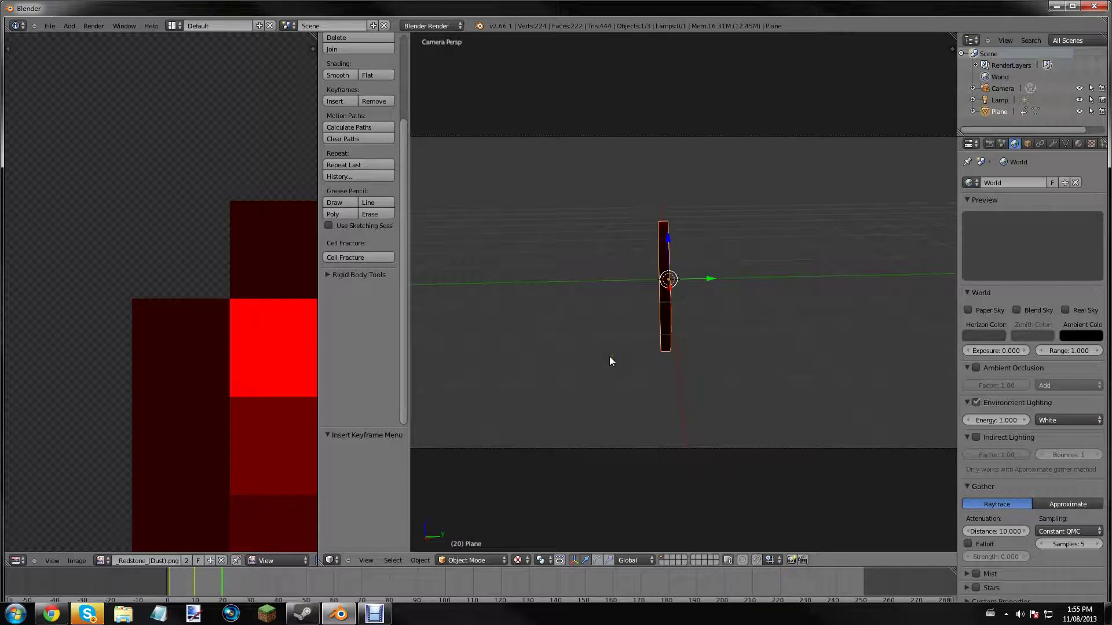
key(r)
text(z90)
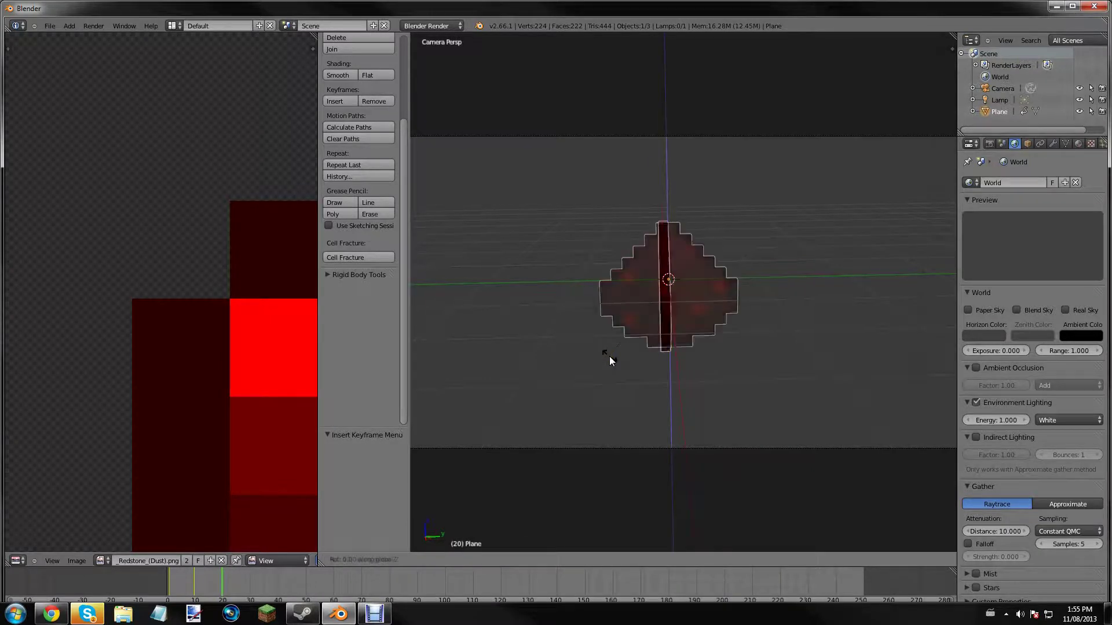
key(Return)
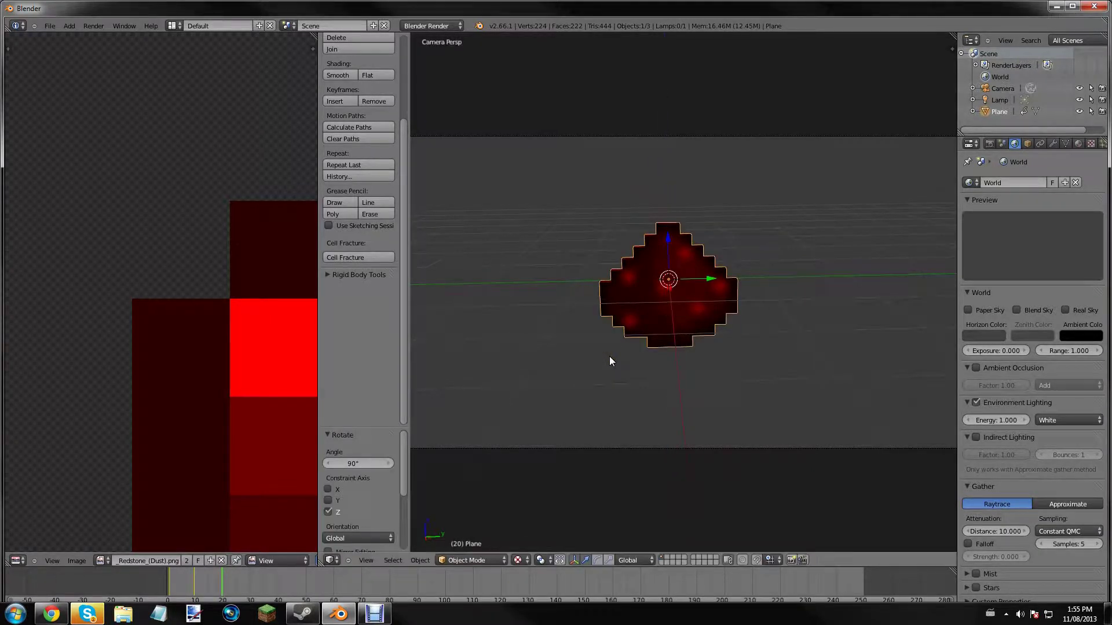
key(i)
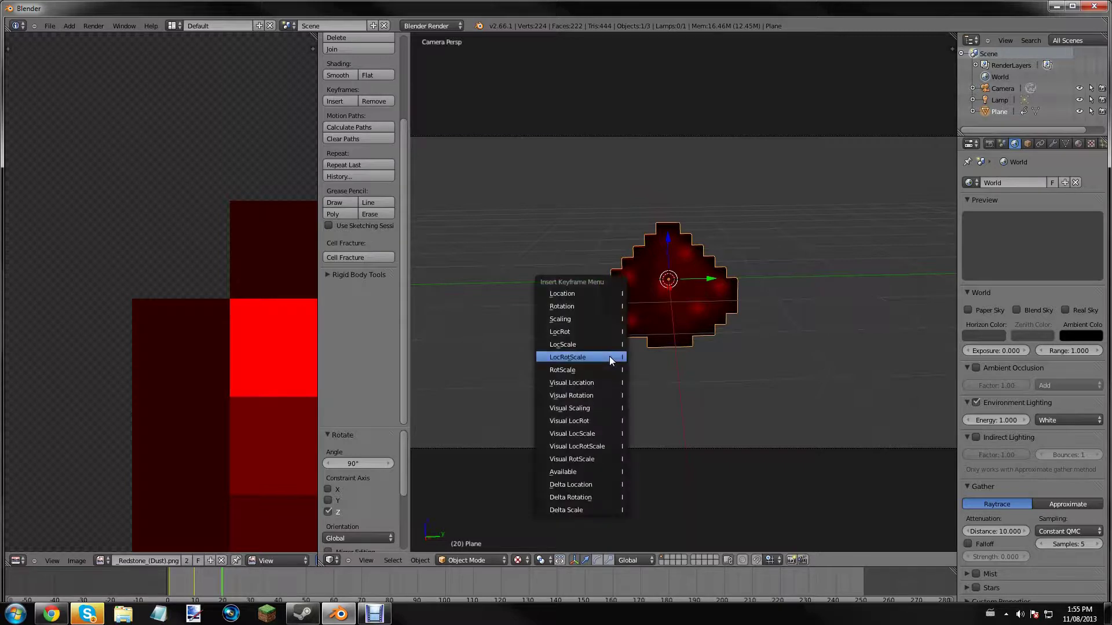
click(609, 357)
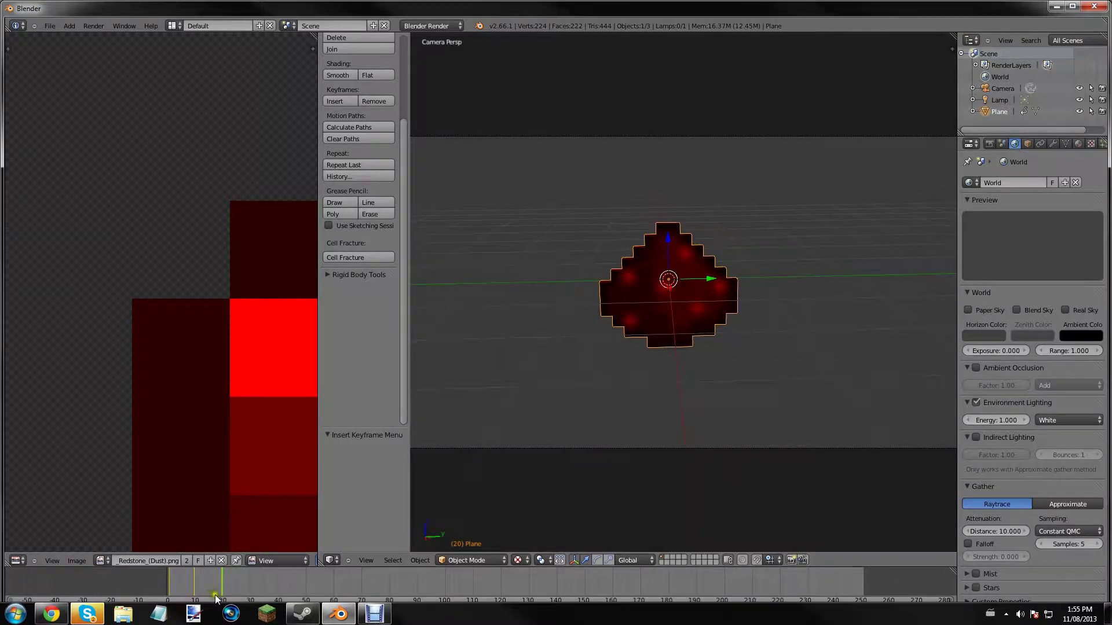
Scrub through the timeline from its start to preview the dust's rotation.
key(shift+Left)
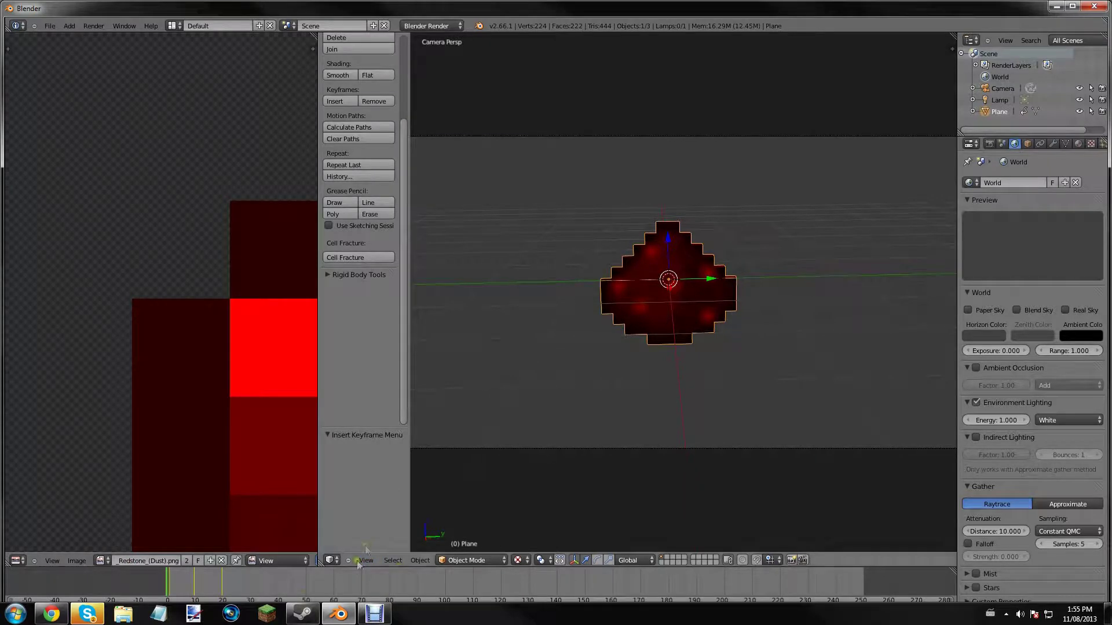
drag(304, 587, 270, 581)
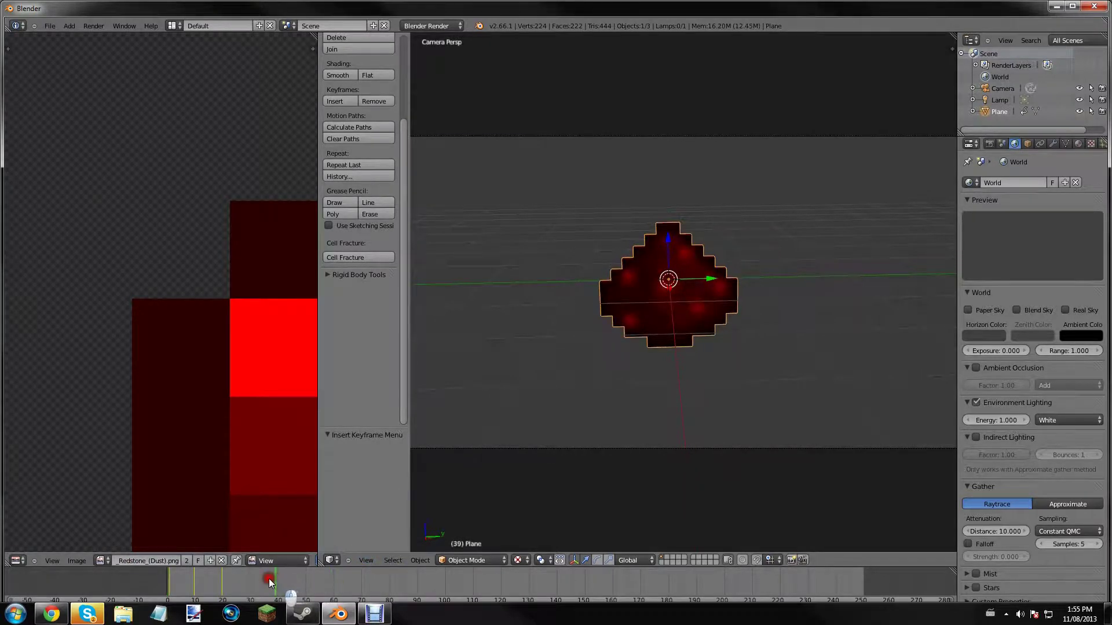
key(shift+Left)
key(space)
Set the current frame to 12 and render the partly rotated dust.
middle_drag(649, 534, 168, 595)
mouse_move(169, 595)
mouse_down()
mouse_move(260, 585)
mouse_move(174, 583)
mouse_move(210, 572)
mouse_move(201, 570)
mouse_up()
key(F12)
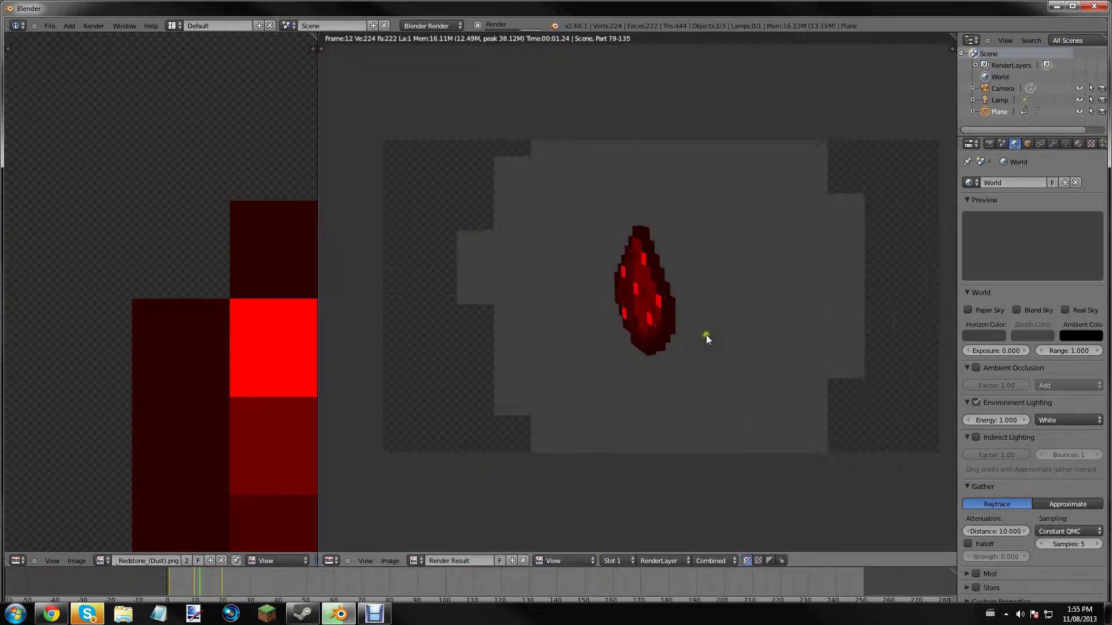